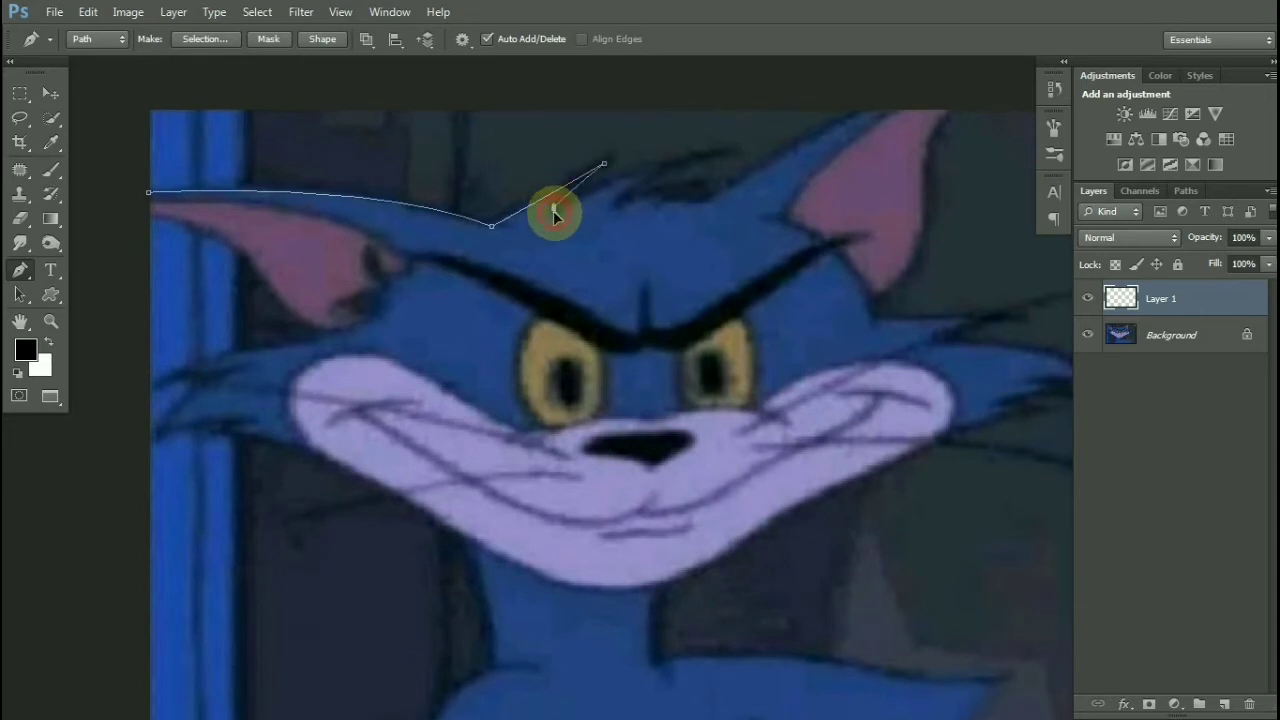
Trace the cat's head outline with the Pen tool across the hair tufts and around the ear on the right
drag(660, 161, 702, 155)
drag(620, 200, 620, 208)
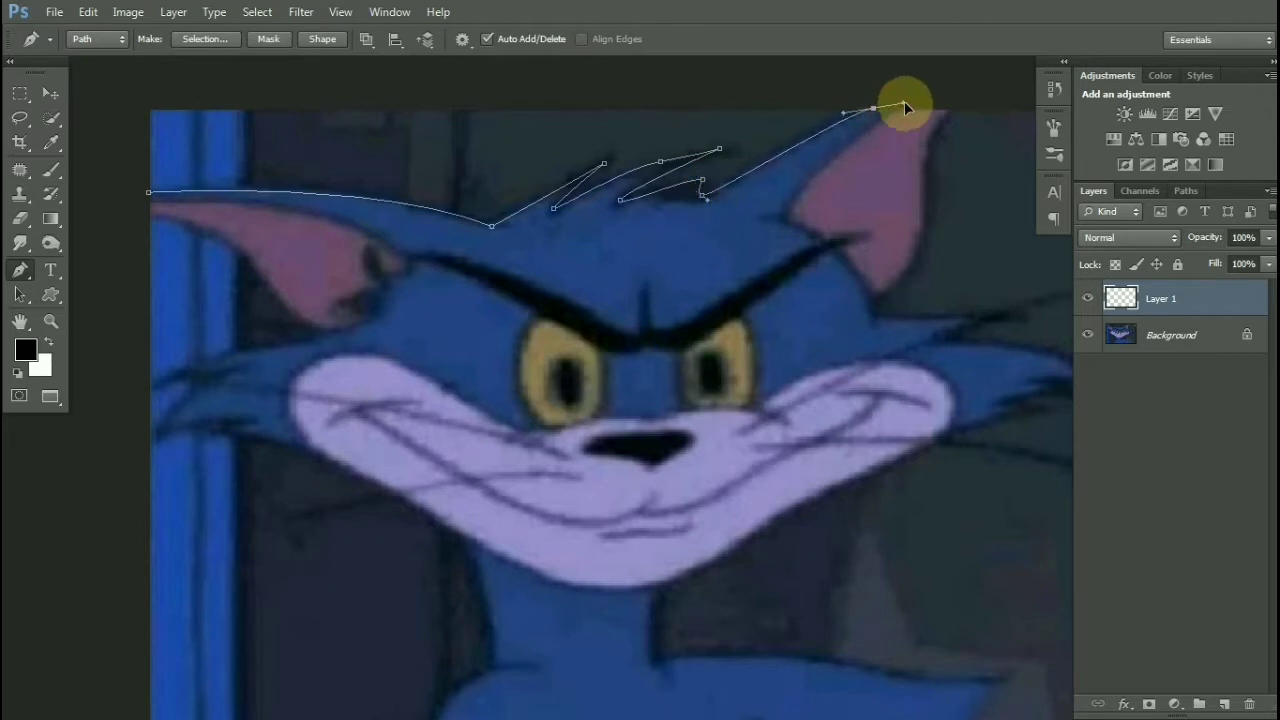
click(952, 110)
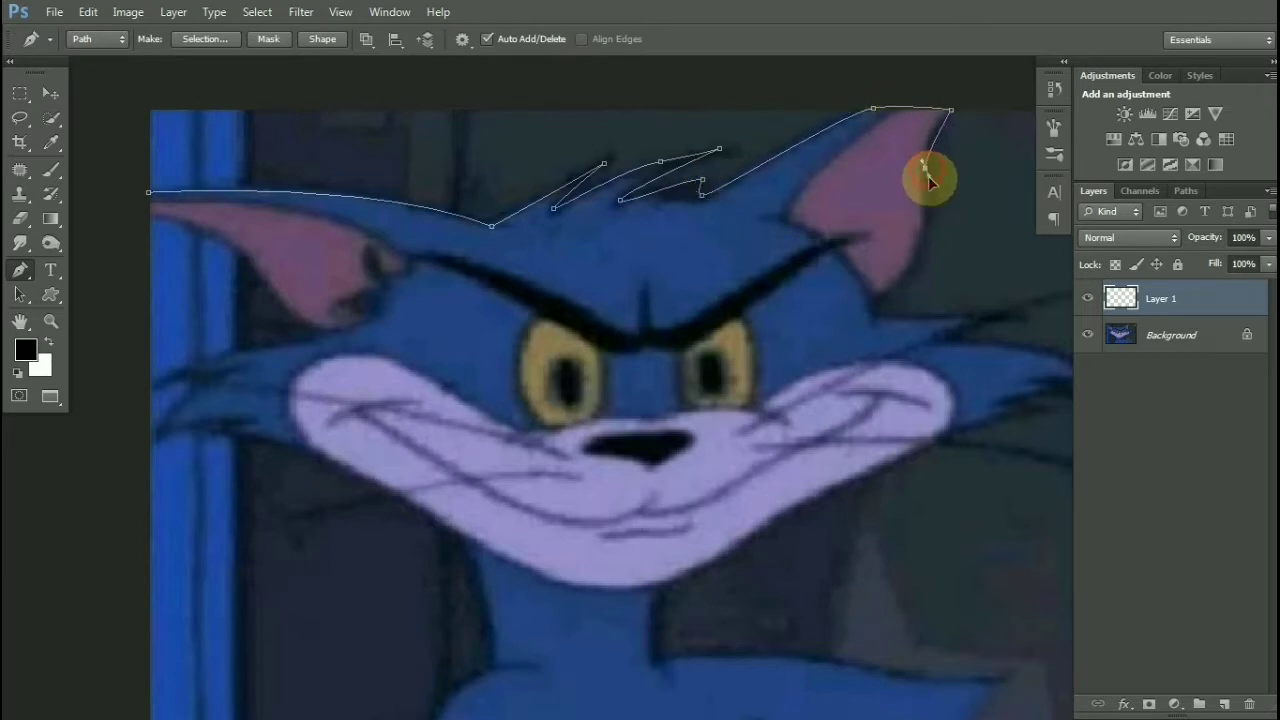
drag(875, 306, 765, 277)
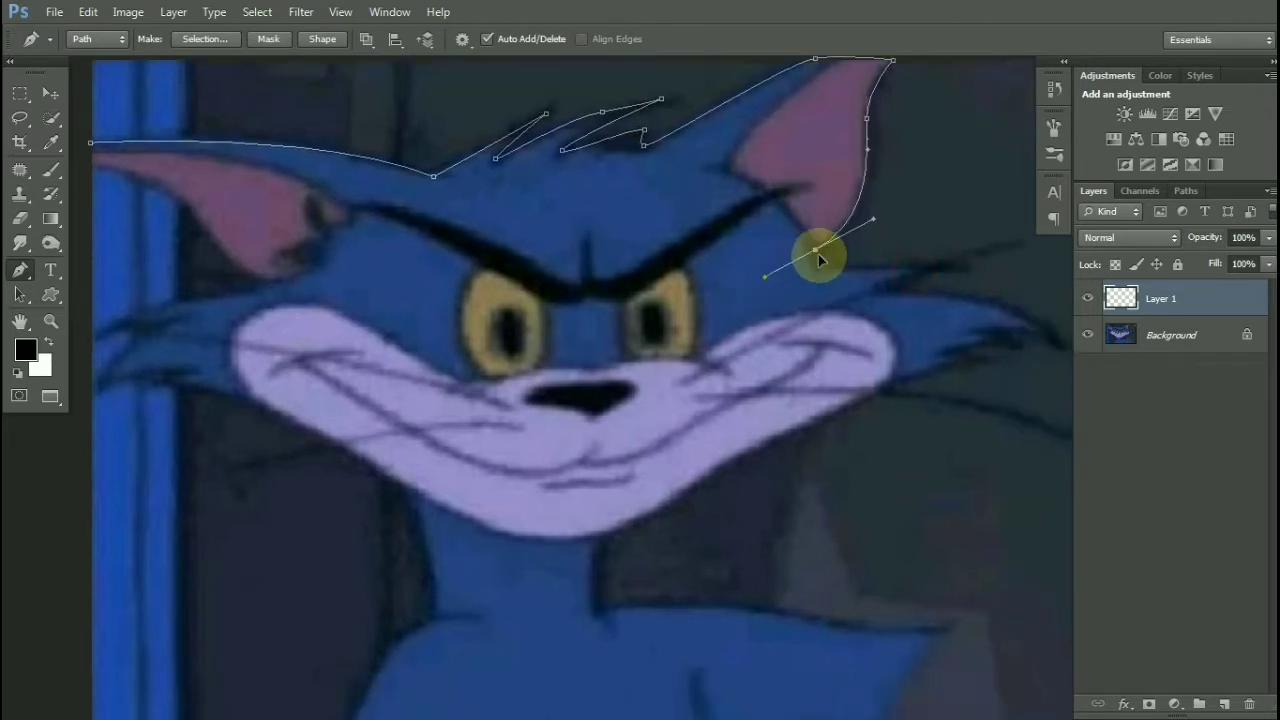
click(816, 266)
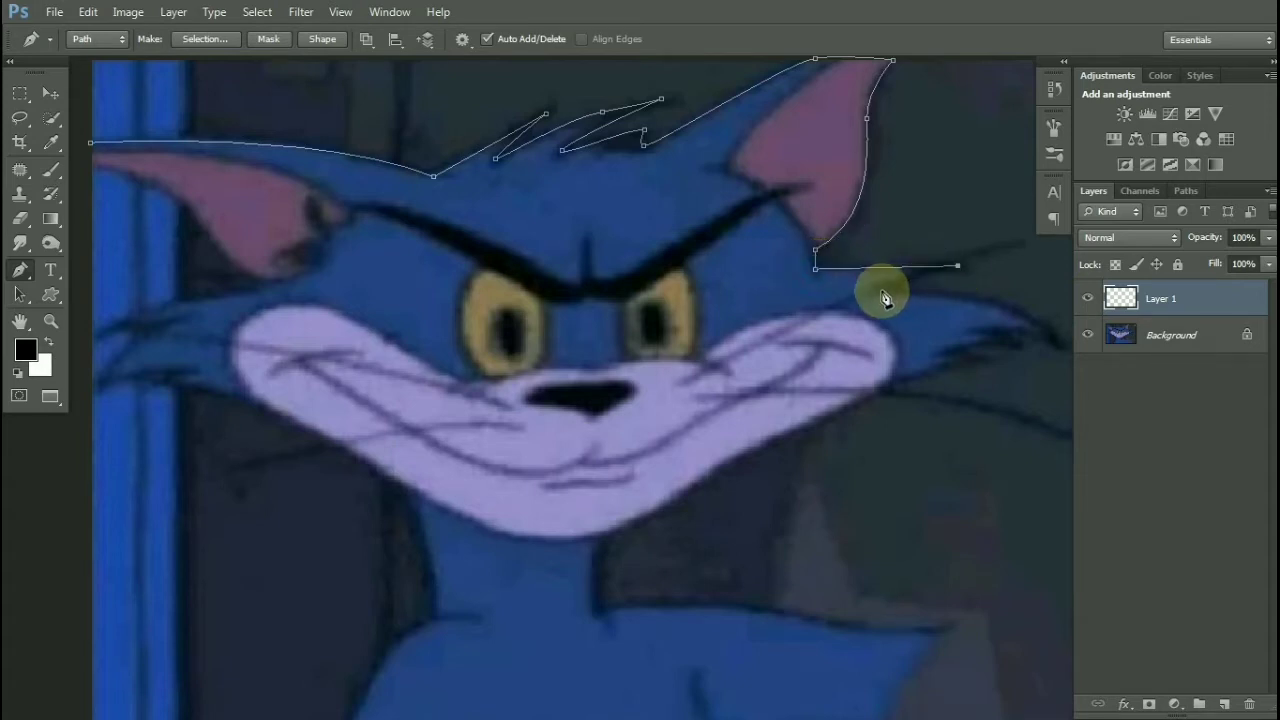
Continue the head path around the spiky fur tufts of the right cheek
click(882, 291)
drag(998, 296, 753, 178)
drag(840, 280, 793, 219)
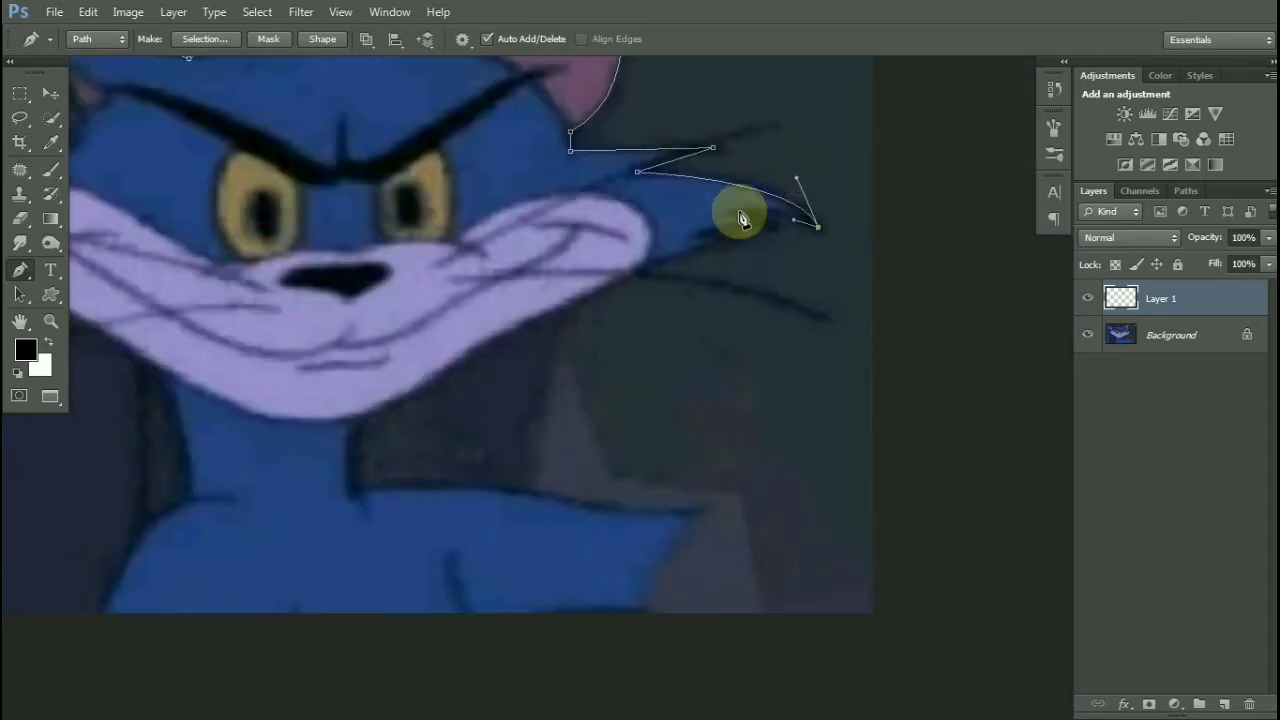
mouse_move(716, 221)
mouse_down()
mouse_move(733, 236)
mouse_move(722, 242)
mouse_up()
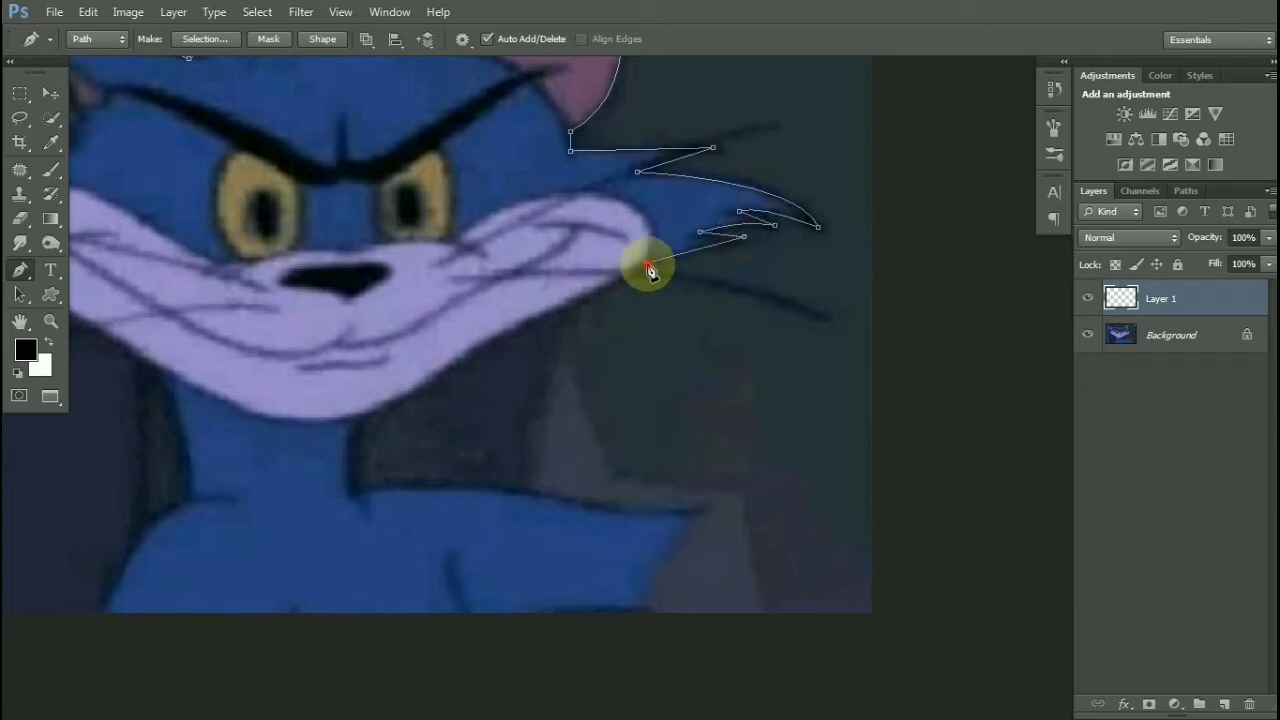
Extend the head path along the jaw and under the chin to the left cheek
drag(635, 269, 636, 273)
drag(495, 313, 575, 246)
drag(559, 275, 540, 291)
drag(446, 343, 460, 303)
drag(239, 244, 262, 291)
drag(180, 247, 353, 377)
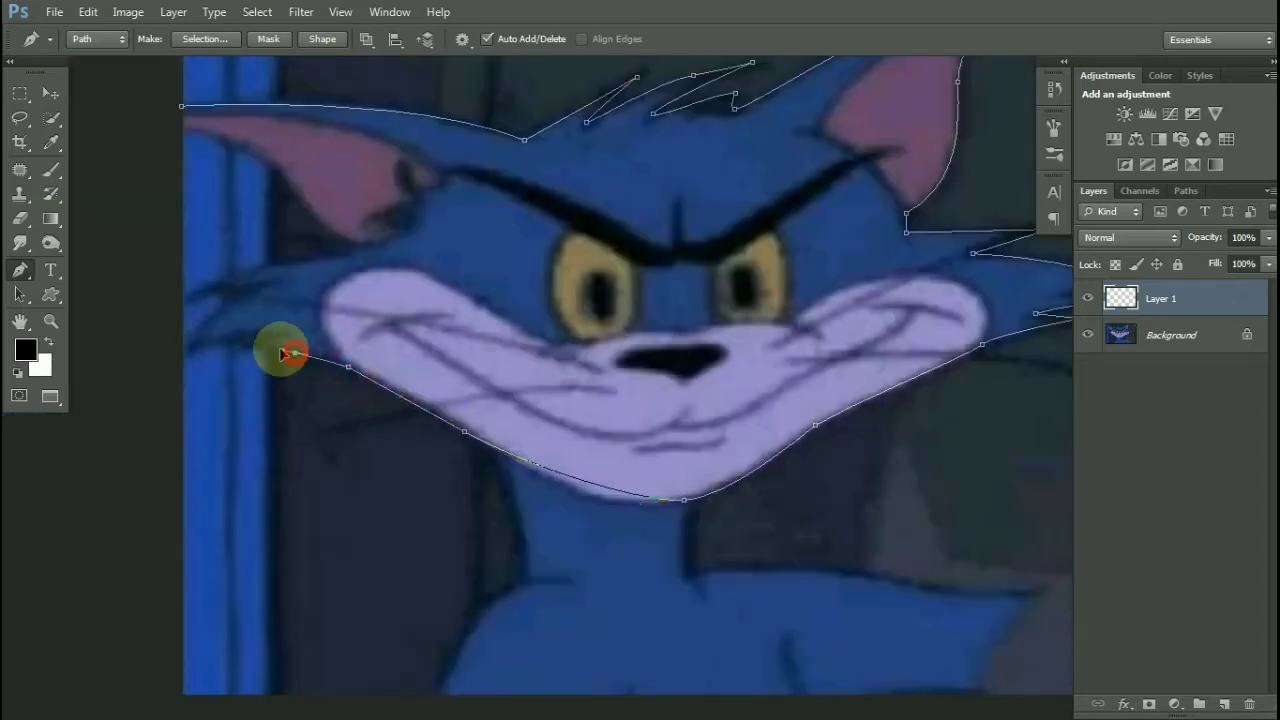
Trace the left cheek's fur tufts and the underside of the left ear back toward the path's starting point
drag(192, 350, 194, 343)
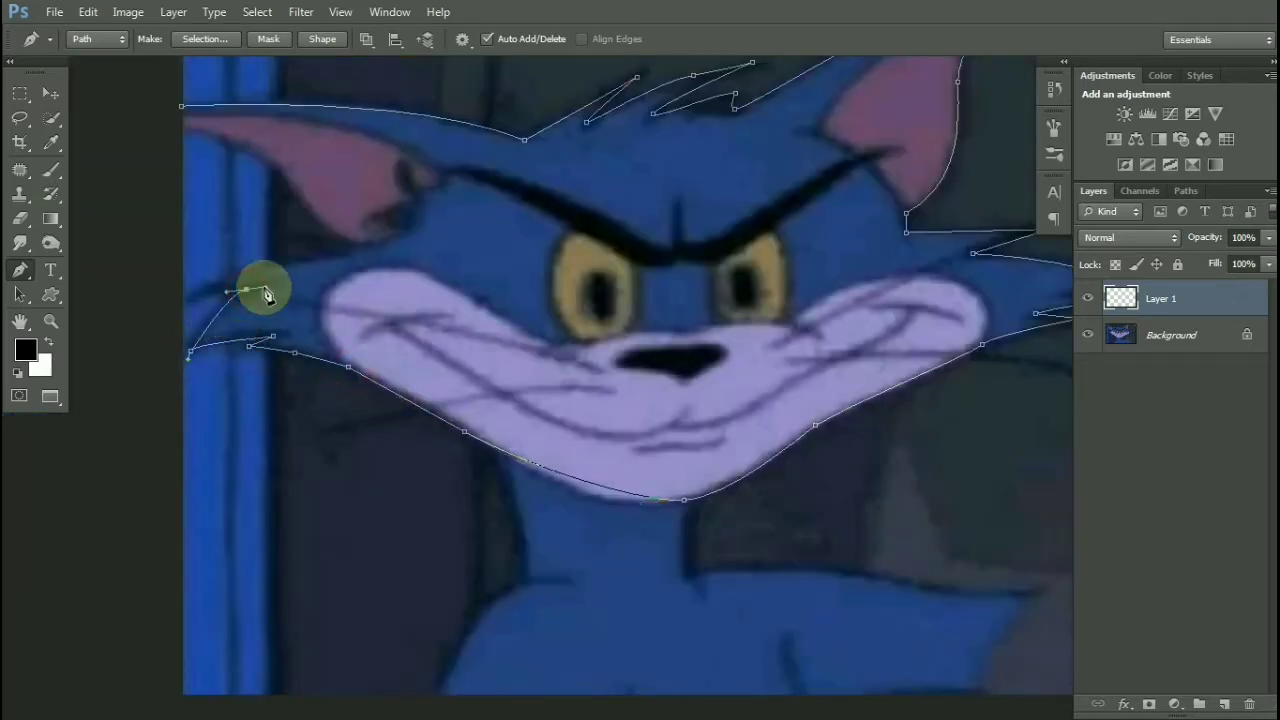
drag(195, 297, 189, 303)
drag(280, 267, 296, 262)
click(381, 245)
drag(264, 156, 212, 121)
drag(263, 200, 257, 188)
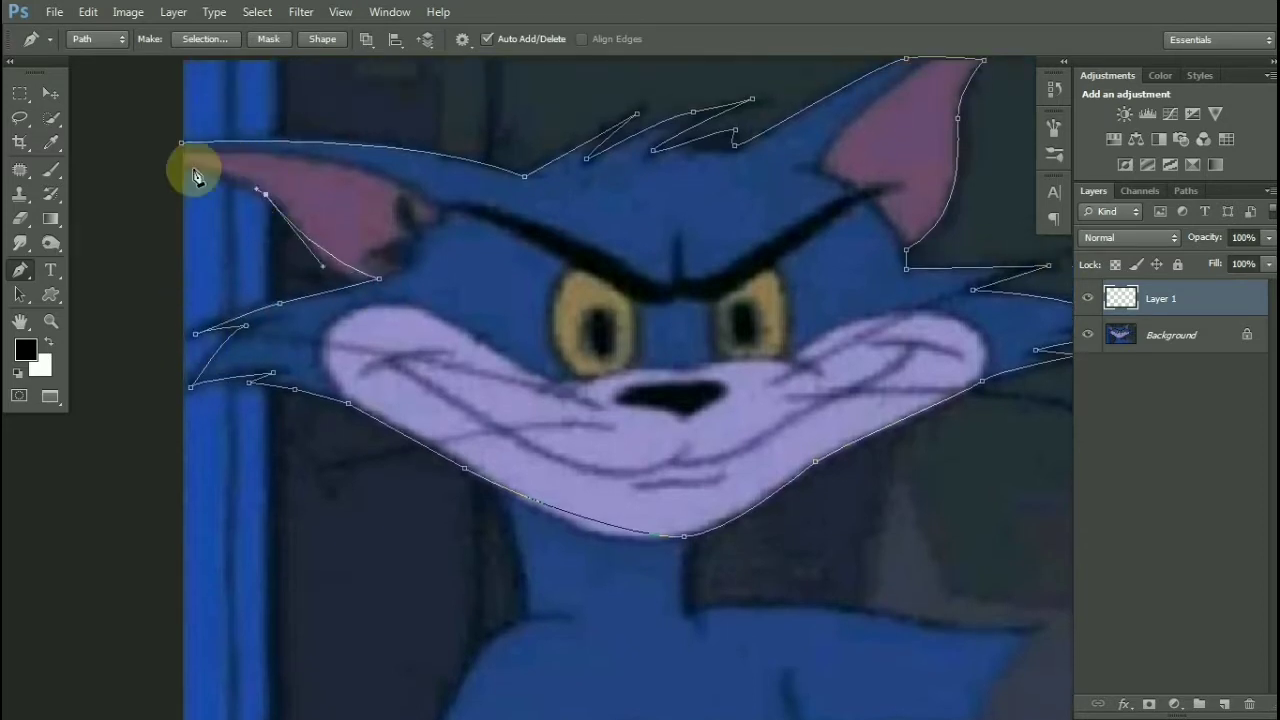
click(163, 162)
Convert the head path to a selection and fill it on Layer 1 with the blue sampled from the face
click(205, 39)
key(Return)
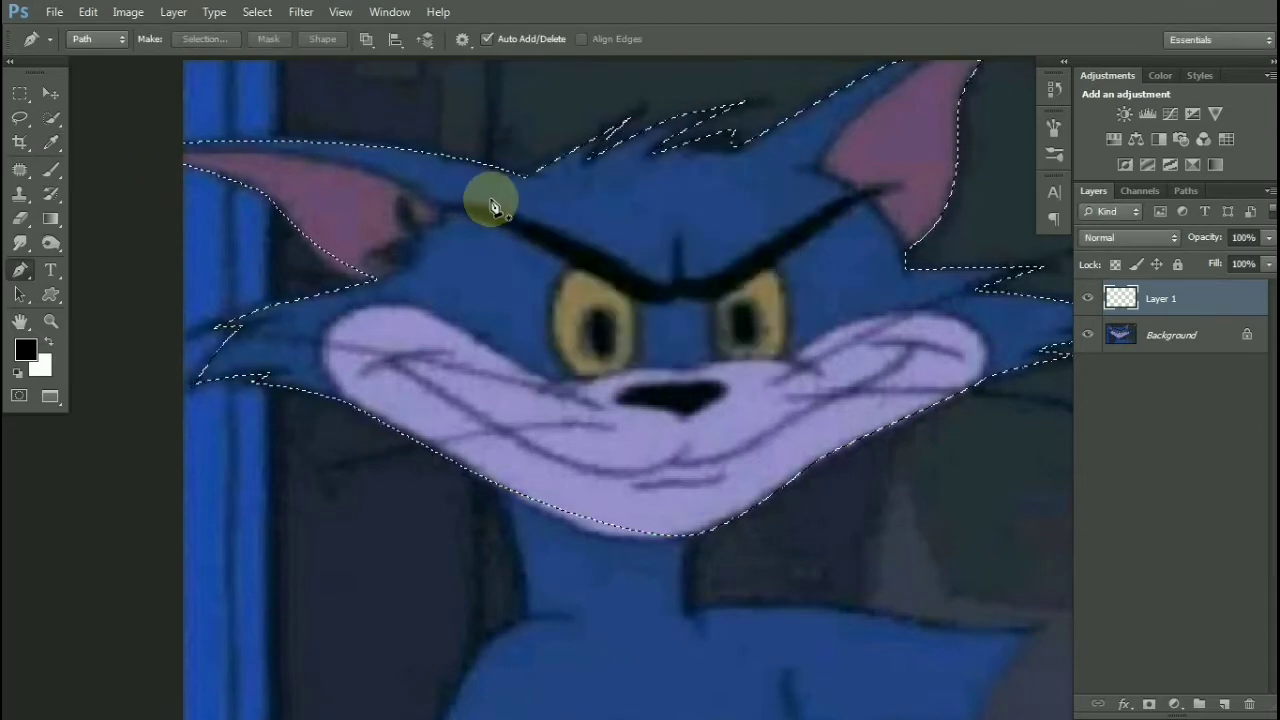
key(b)
alt+click(485, 273)
key(alt+BackSpace)
key(ctrl+d)
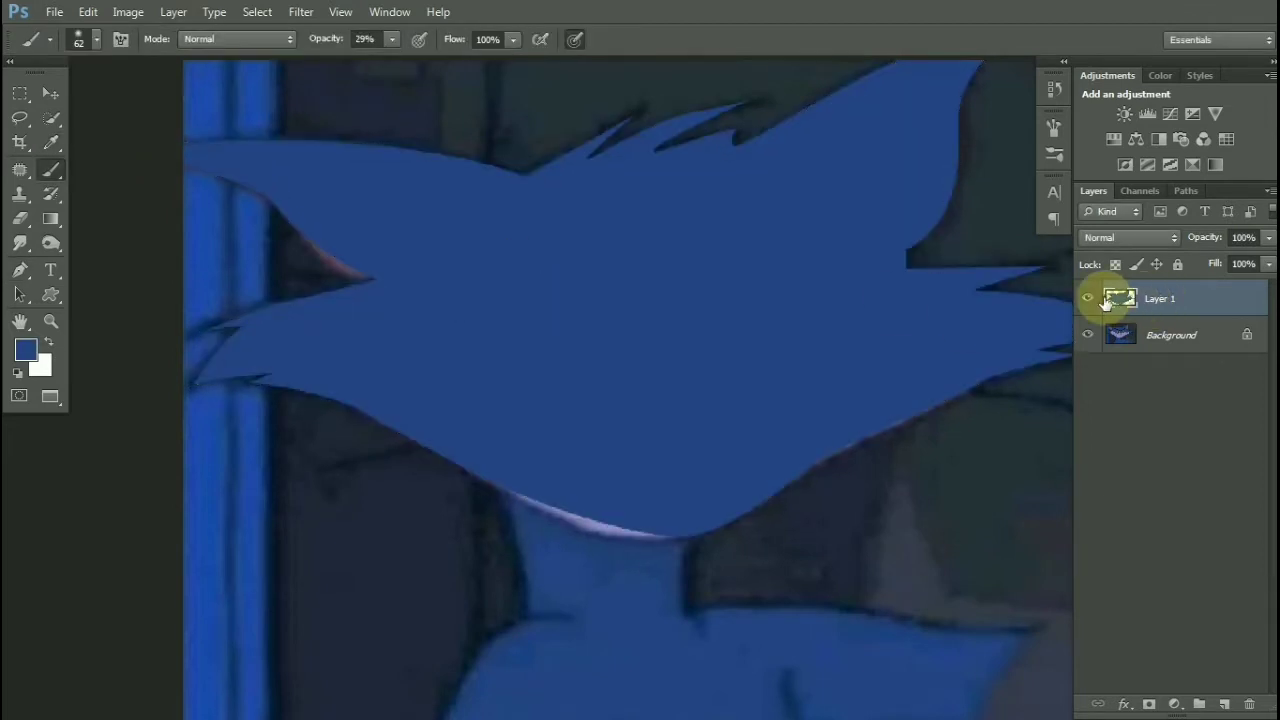
Outline the uncovered strip under the chin with the Pen tool and convert the path to a selection
click(1089, 300)
click(1089, 300)
key(p)
drag(642, 465, 641, 430)
click(688, 479)
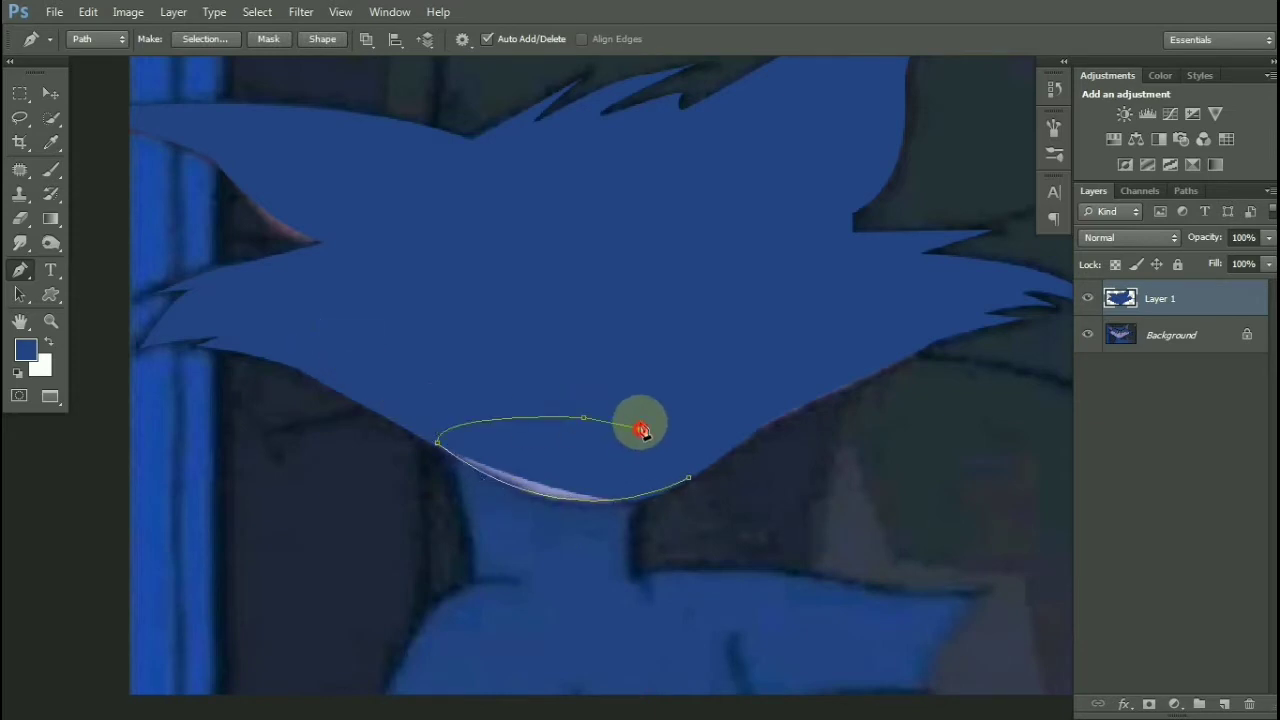
click(206, 39)
key(Return)
Set the brush opacity to 100% and paint the chin selection blue to cover the gap, clearing the selection
click(51, 169)
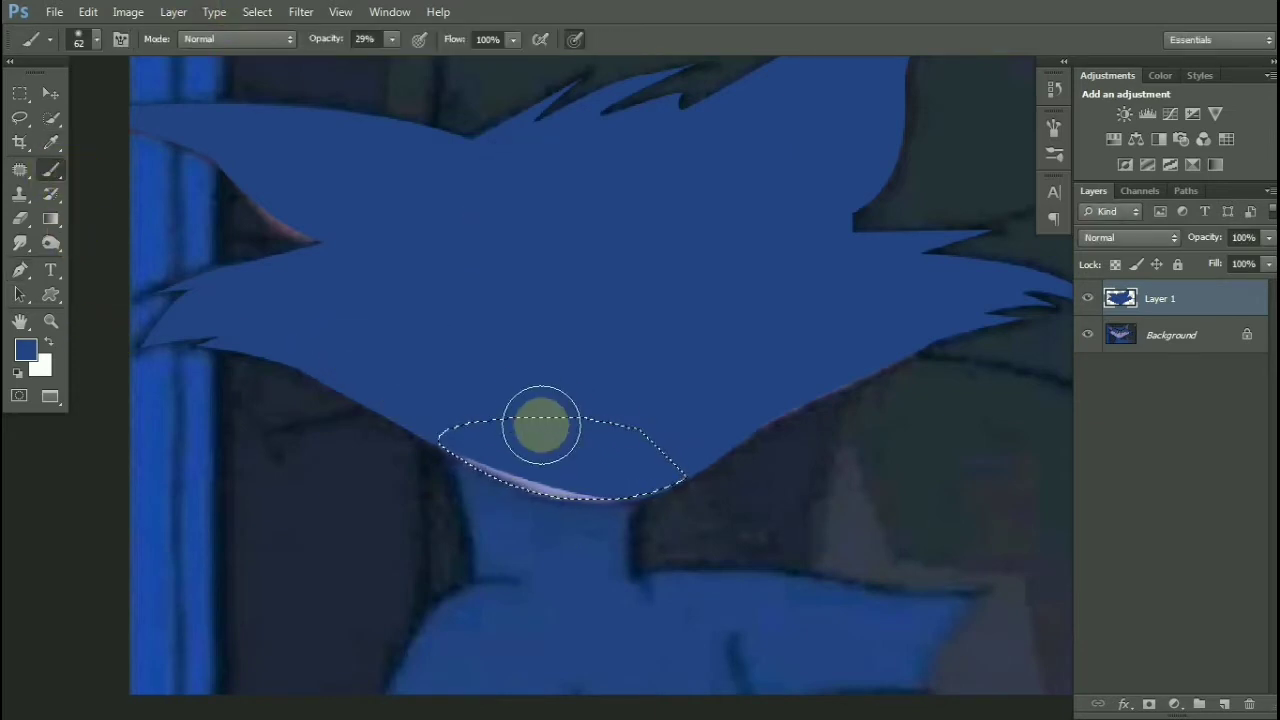
drag(335, 39, 472, 62)
drag(445, 447, 572, 480)
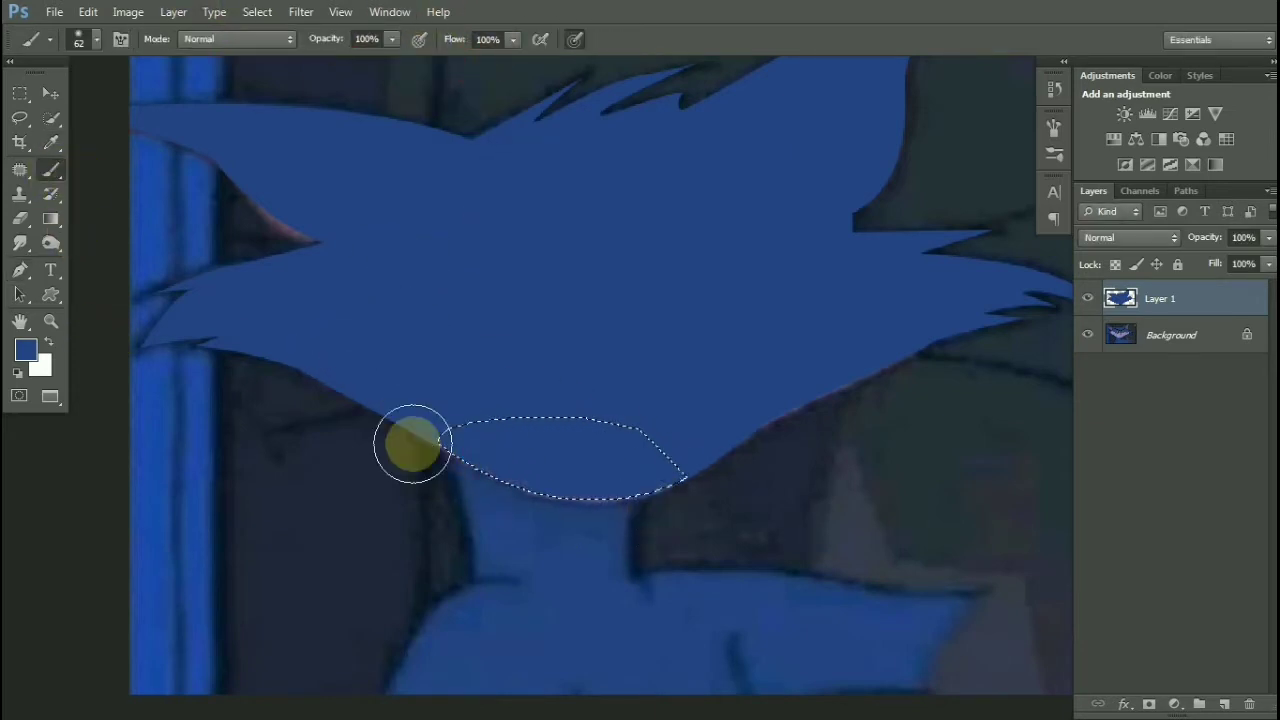
key(ctrl+d)
Lower Layer 1's opacity to 45% so the original drawing can be traced through it
key(ctrl+minus)
click(45, 88)
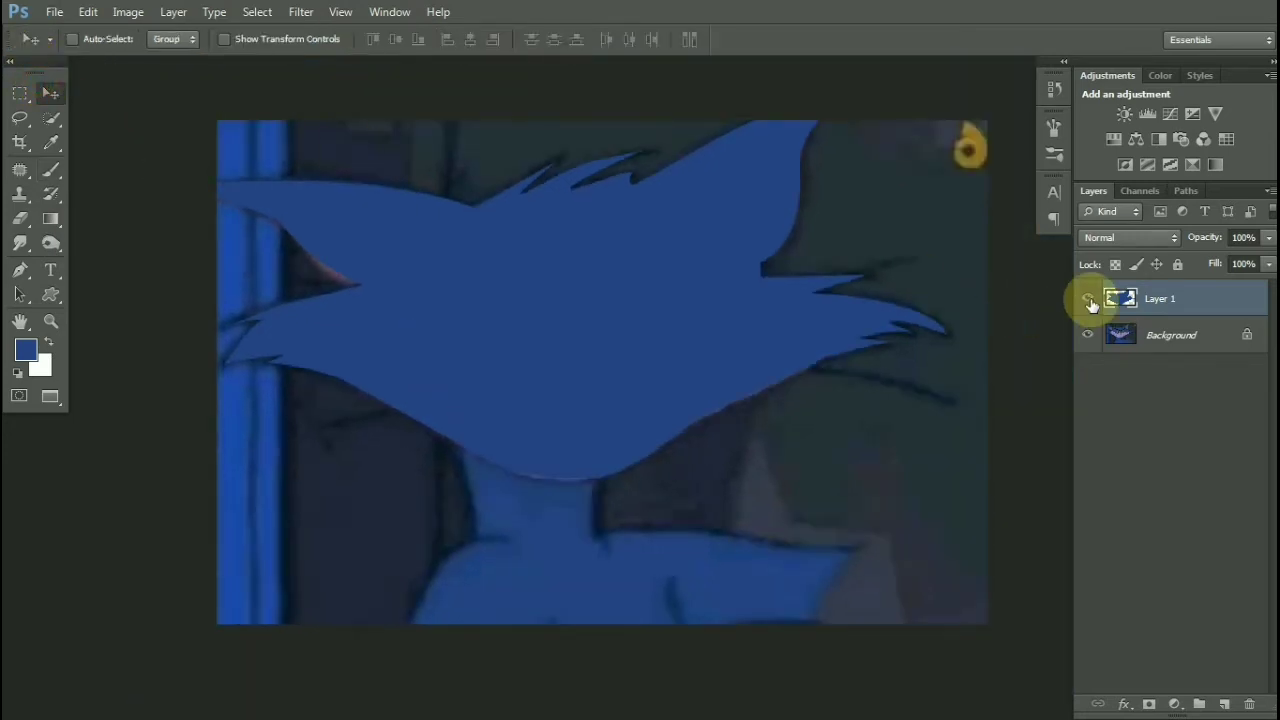
drag(1212, 238, 1157, 250)
scroll(300, 214, up, 2)
Add a new layer and trace the left inner ear's upper edge and notched inner end with the Pen tool
key(p)
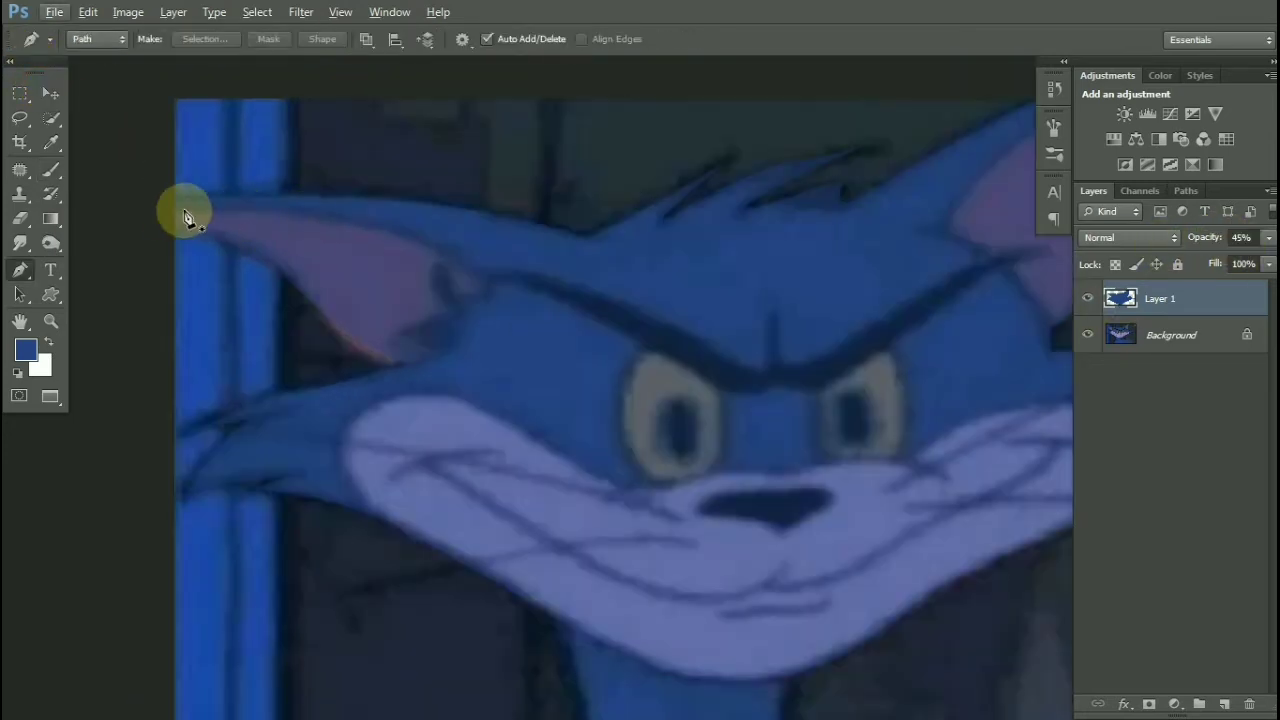
click(168, 210)
key(ctrl+shift+alt+n)
drag(476, 270, 507, 298)
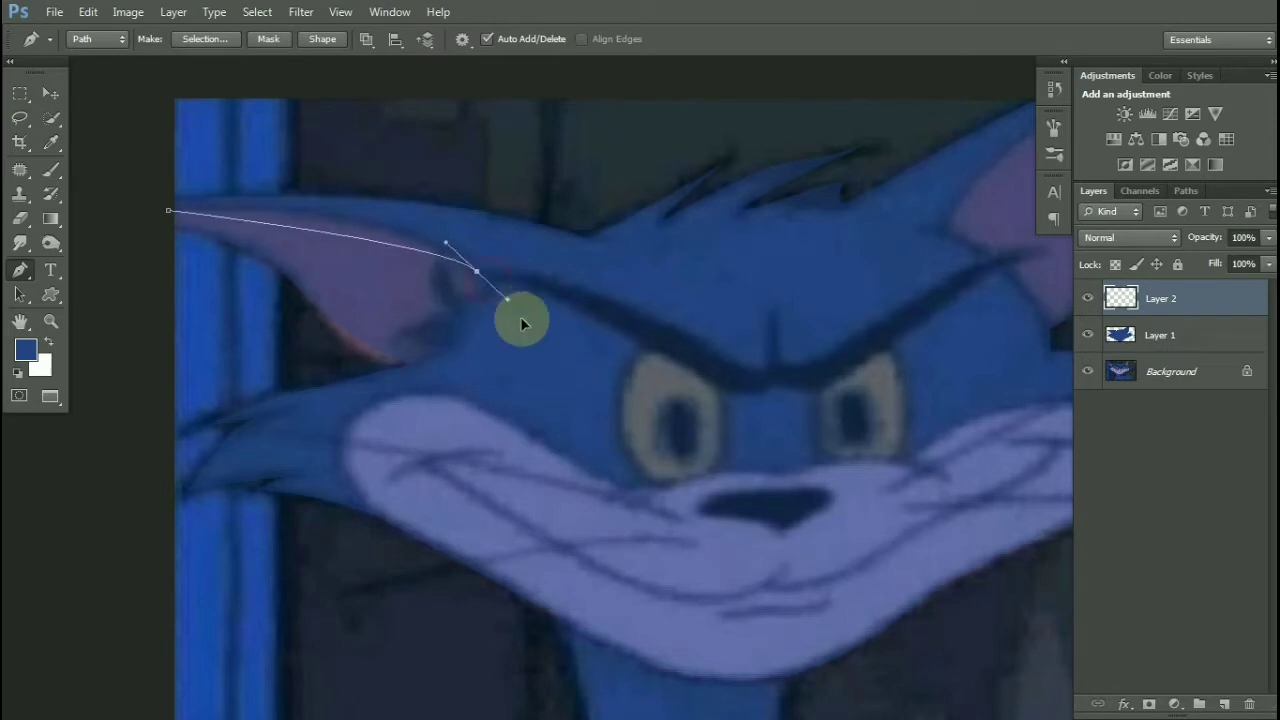
drag(537, 347, 490, 292)
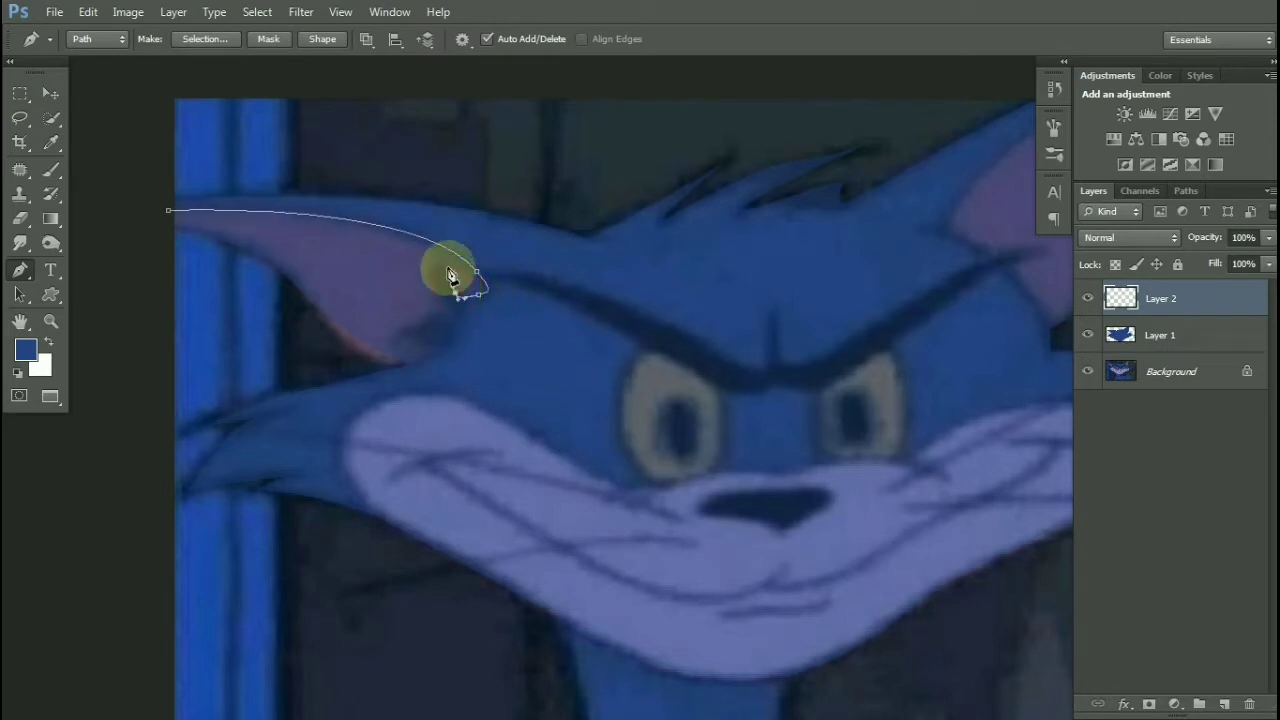
Close the left inner ear path loosely outside the ear's lower edge and convert it to a selection
click(414, 360)
click(367, 369)
click(280, 332)
click(234, 292)
click(190, 263)
click(155, 224)
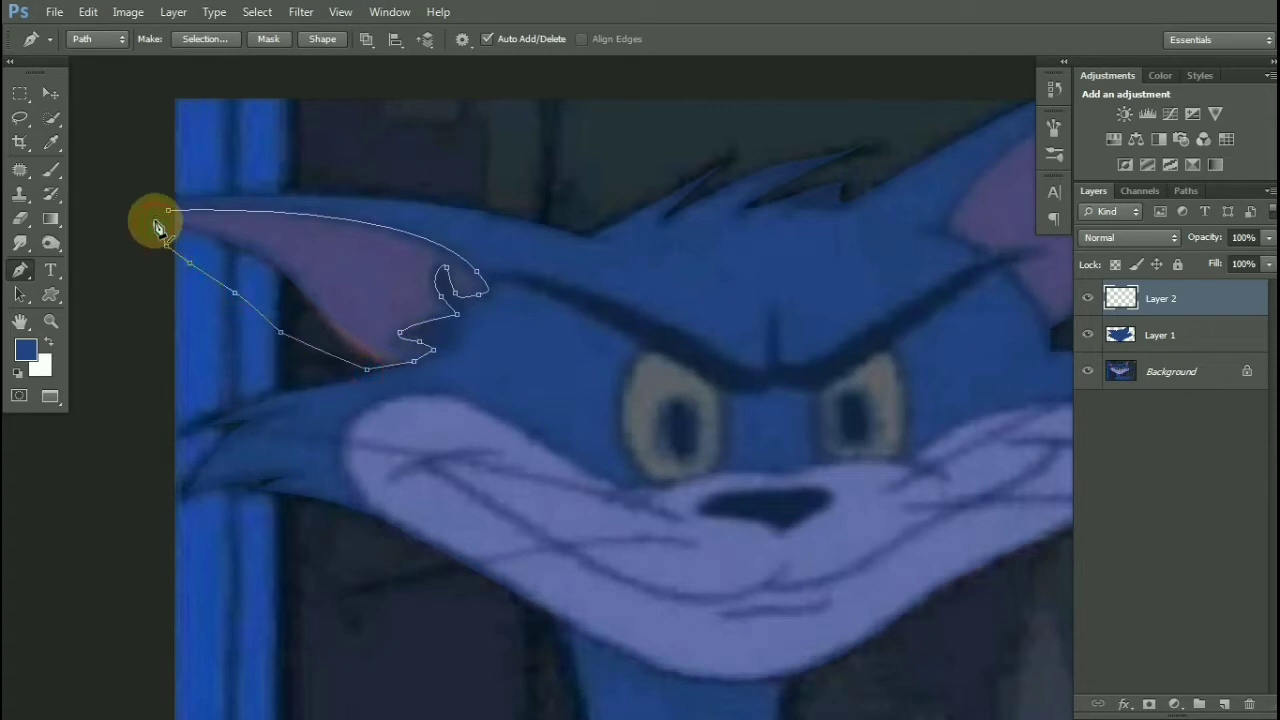
click(168, 210)
click(205, 38)
key(Return)
Hide Layer 1 temporarily to sample the left ear's original pink as the brush colour, and reselect Layer 2
click(1160, 335)
click(1088, 335)
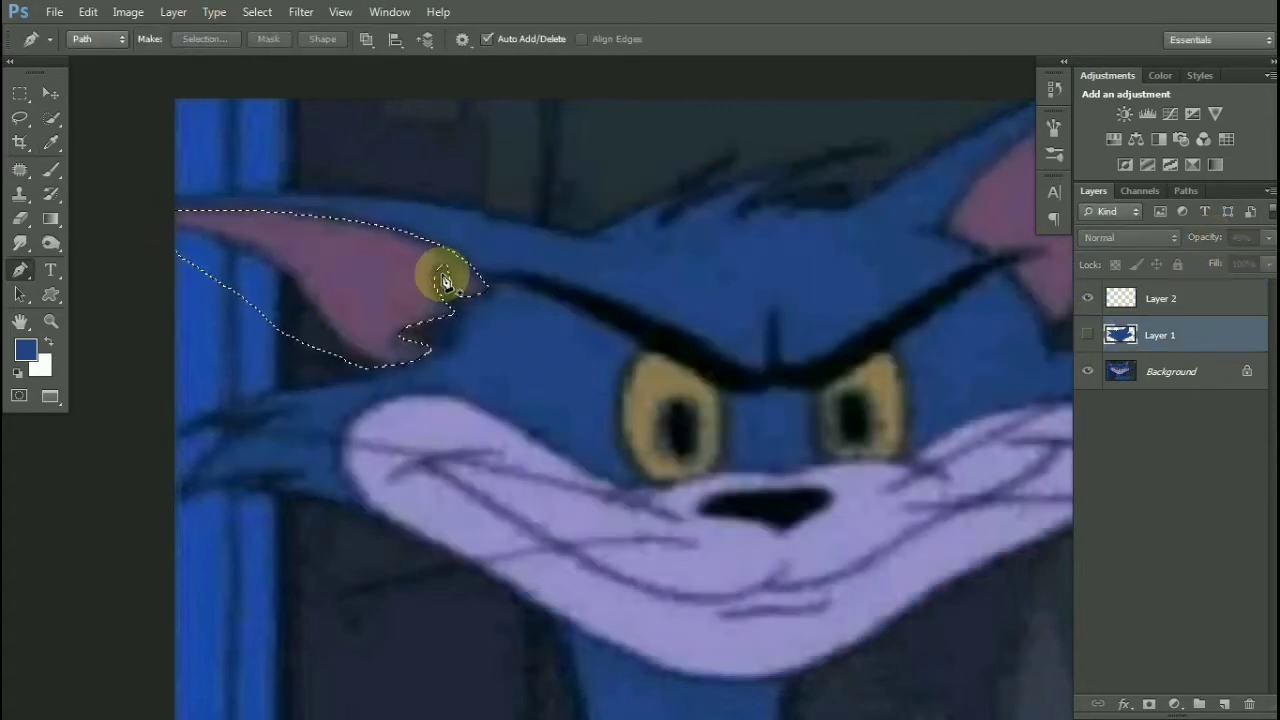
key(b)
alt+click(380, 271)
click(1093, 330)
click(1105, 298)
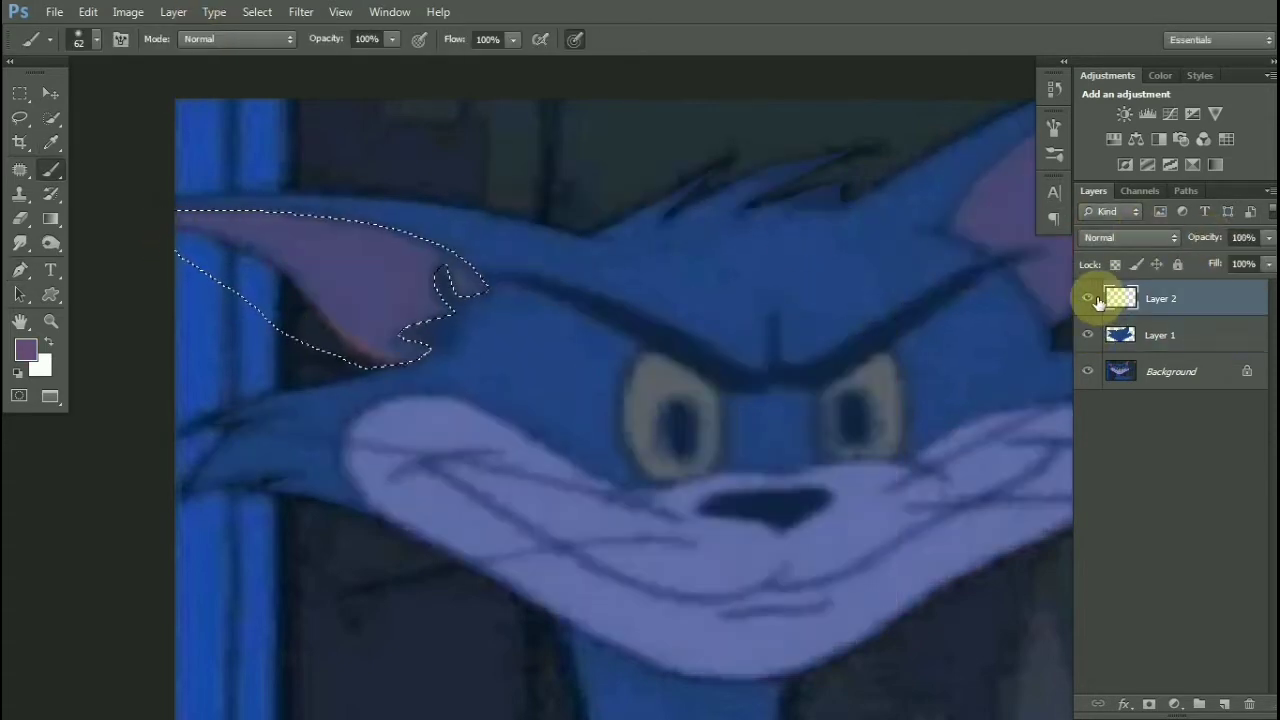
Clip Layer 2 to Layer 1 and paint the left inner ear selection pink, clearing the selection
key(ctrl+g)
key(ctrl+z)
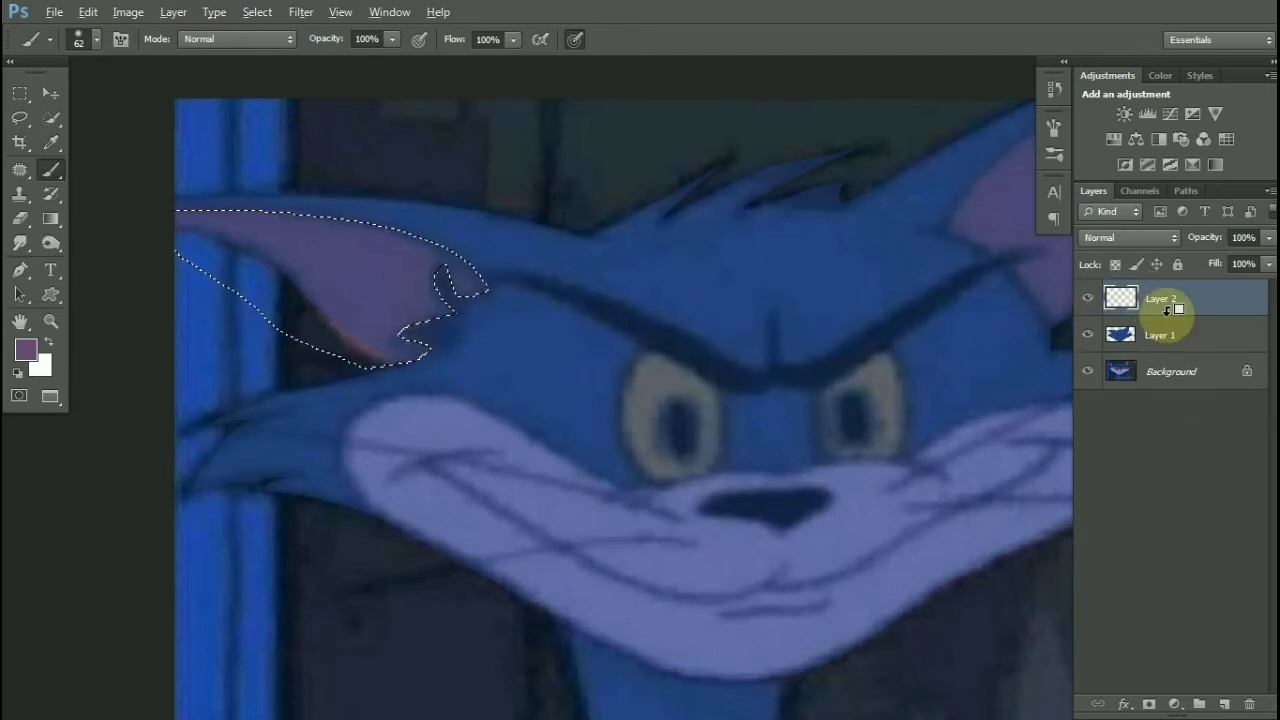
alt+click(1167, 311)
mouse_move(374, 286)
mouse_down()
mouse_move(251, 206)
mouse_move(517, 271)
mouse_move(402, 340)
mouse_move(430, 270)
mouse_up()
key(ctrl+d)
Check the painted ear with Layer 1 at 100% opacity and lower that layer's opacity to 63%
click(1192, 325)
drag(1208, 238, 1265, 238)
scroll(499, 316, down, 3)
drag(583, 303, 478, 327)
drag(1206, 243, 1170, 242)
drag(660, 262, 548, 286)
Trace the right inner ear with the Pen tool, running the outer side loosely beyond the ear's edge
key(p)
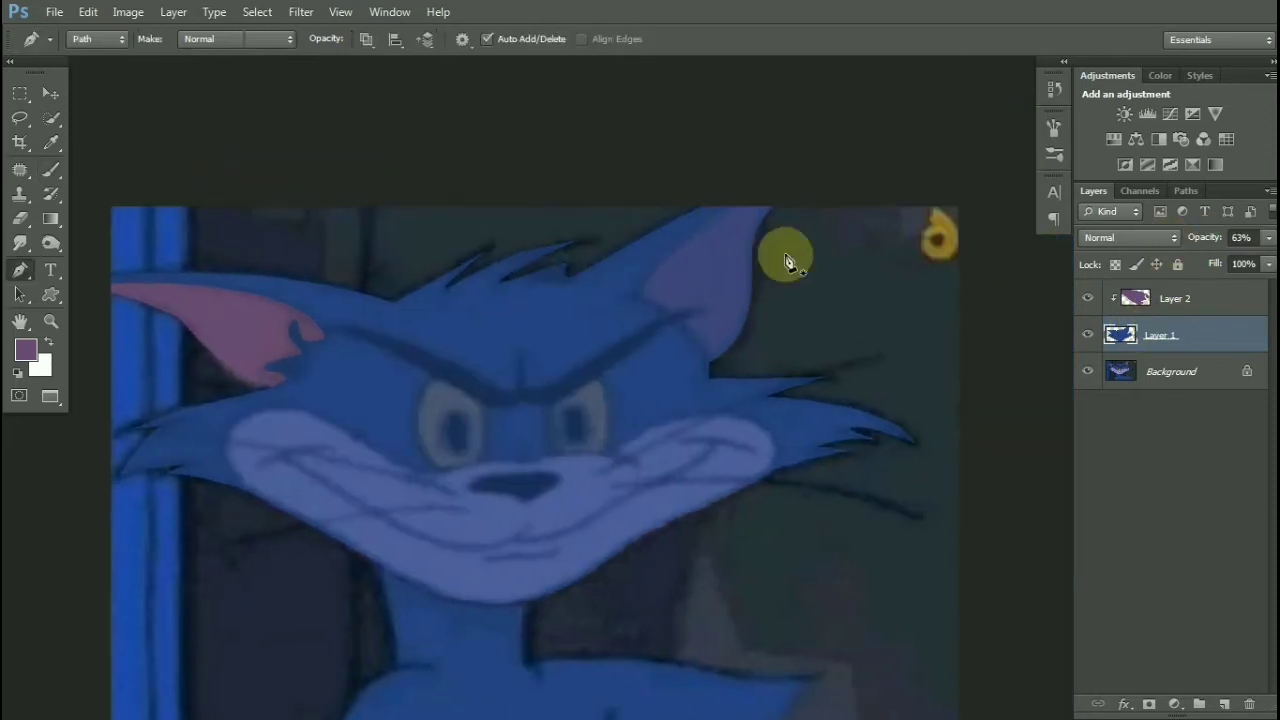
scroll(745, 200, up, 1)
click(726, 201)
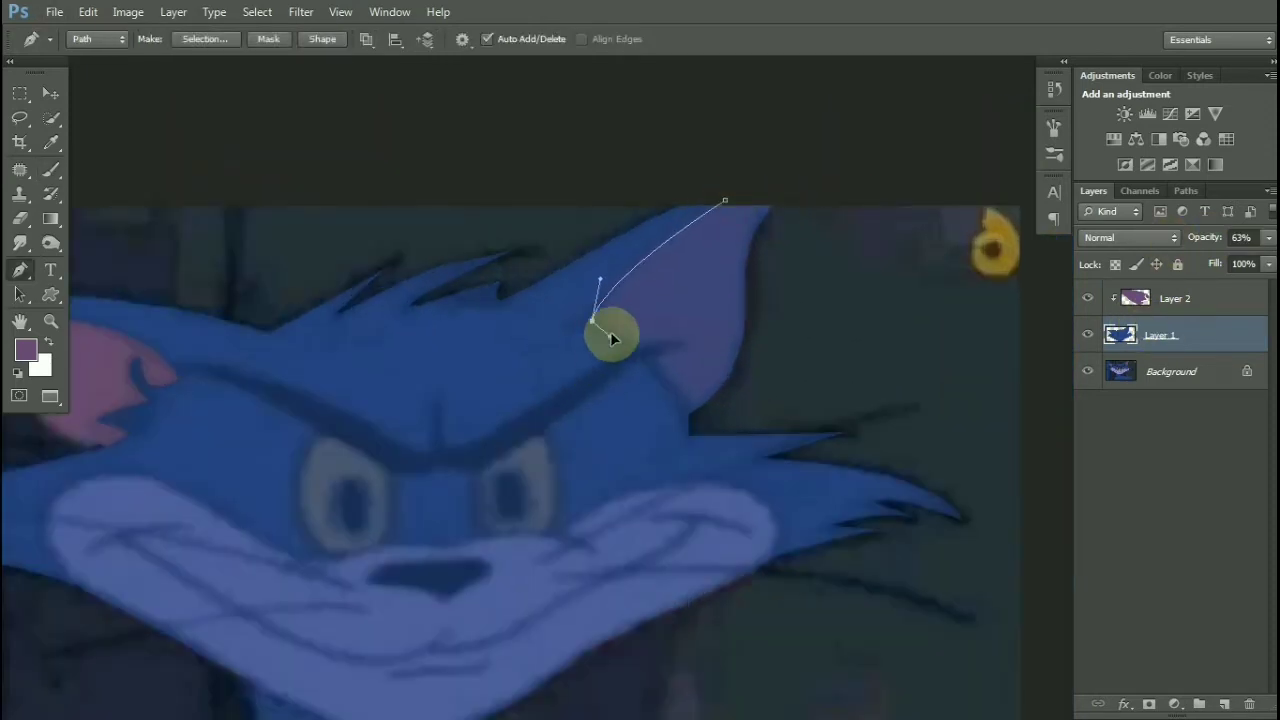
drag(705, 442, 706, 444)
click(777, 351)
click(803, 255)
click(814, 189)
click(757, 184)
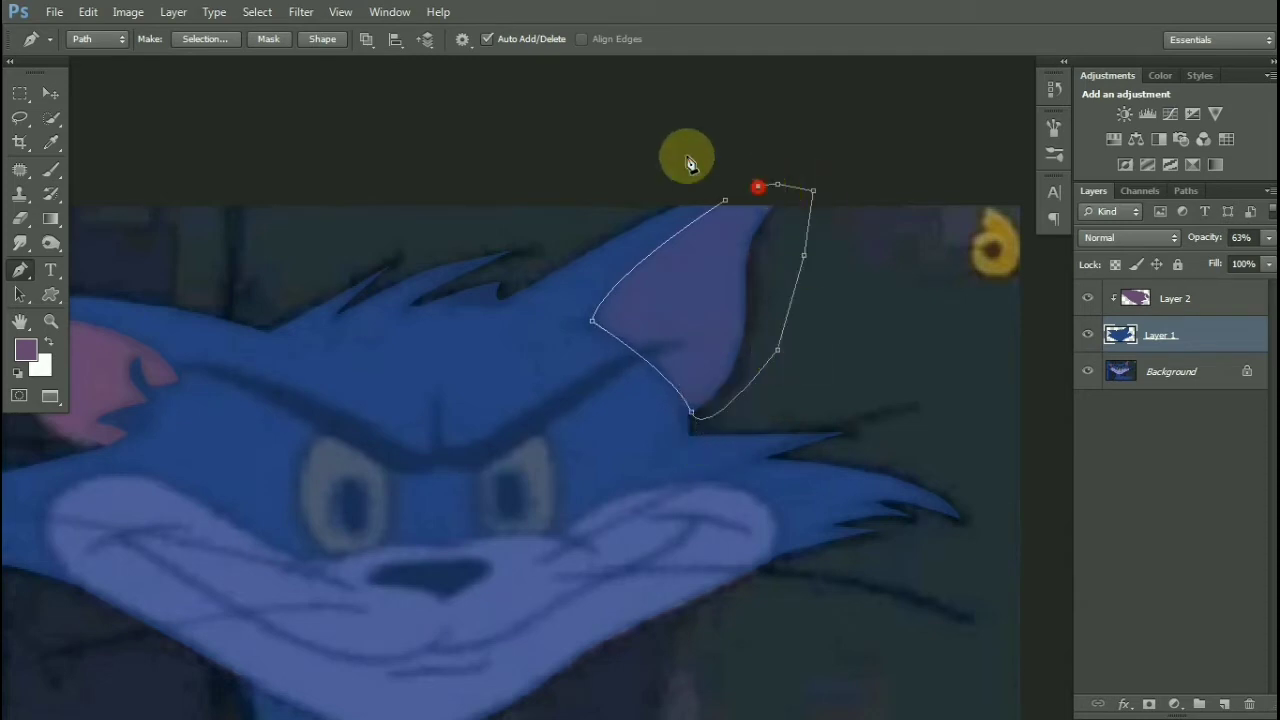
Convert the right ear path to a selection and paint it pink on Layer 2, clearing the selection
click(207, 40)
key(Return)
click(1202, 304)
key(b)
mouse_move(698, 345)
mouse_down()
mouse_move(686, 392)
mouse_move(781, 214)
mouse_up()
key(ctrl+d)
Restore Layer 1's opacity to 100%
scroll(562, 344, down, 1)
mouse_move(472, 399)
mouse_down()
mouse_move(447, 423)
mouse_move(513, 339)
mouse_up()
click(1190, 336)
drag(1218, 238, 1268, 238)
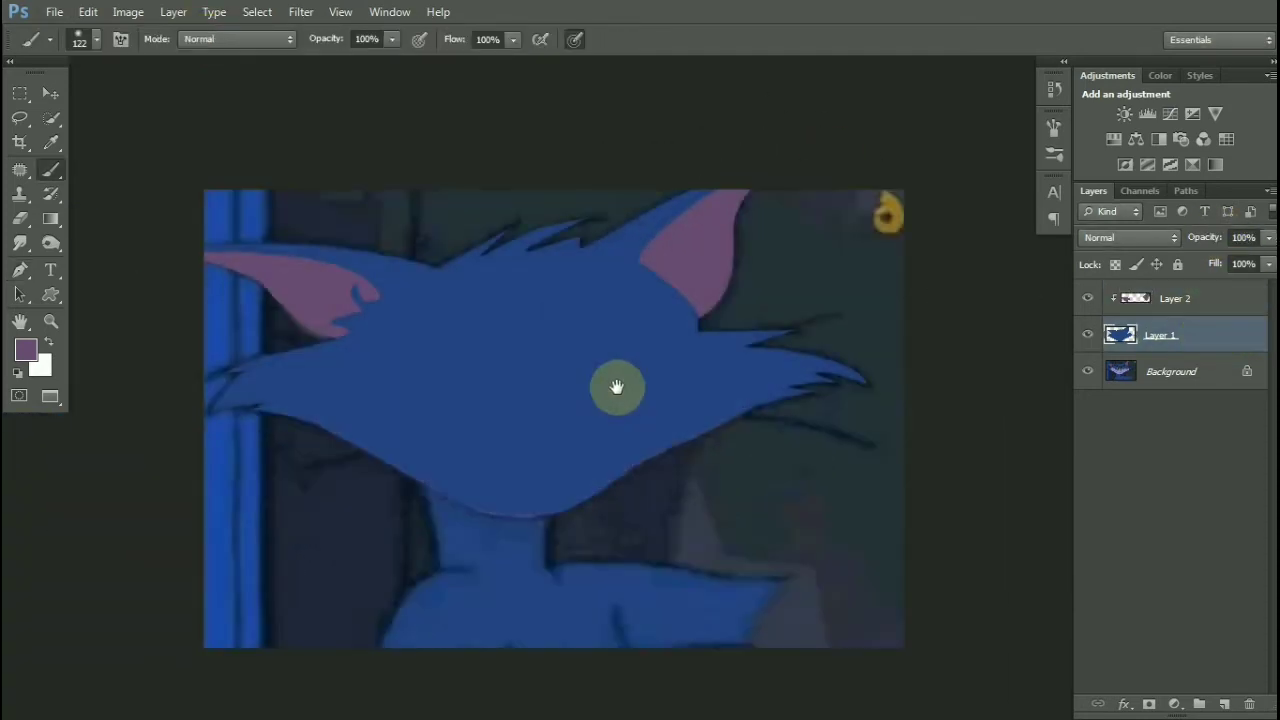
drag(617, 387, 647, 331)
scroll(638, 331, down, 3)
scroll(630, 318, up, 2)
click(50, 93)
scroll(449, 214, up, 2)
scroll(449, 214, down, 1)
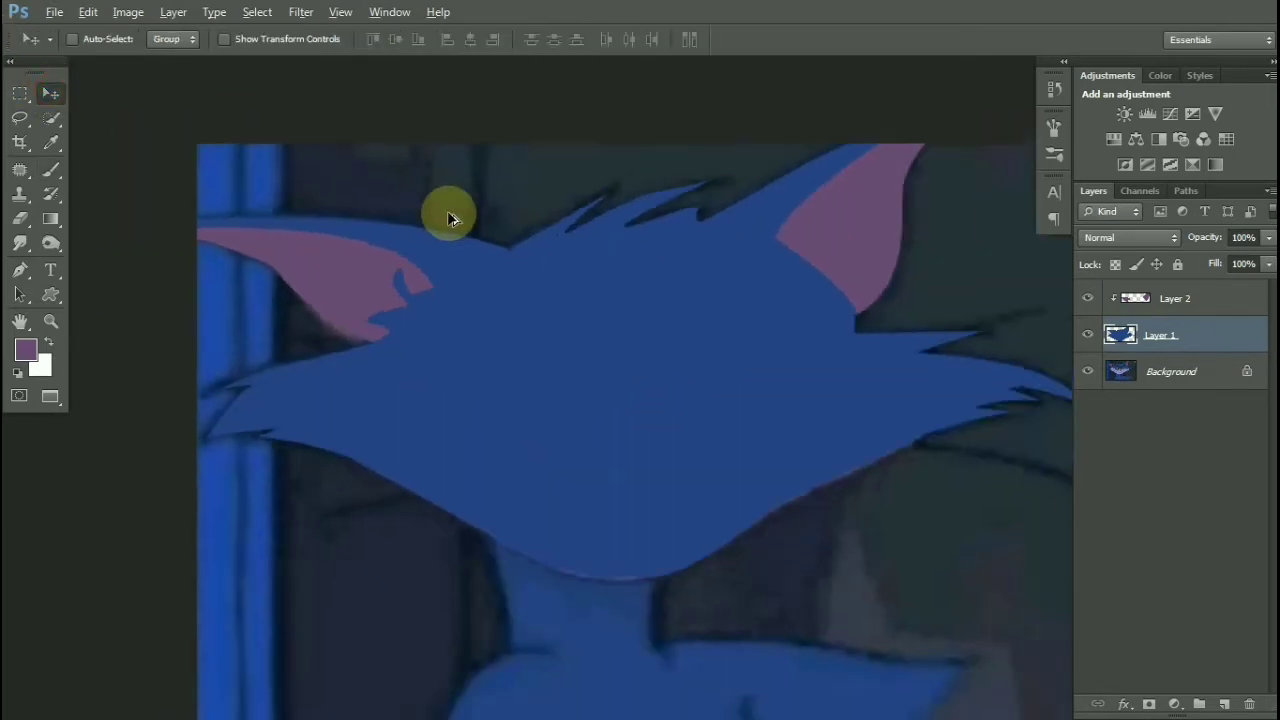
scroll(600, 250, down, 1)
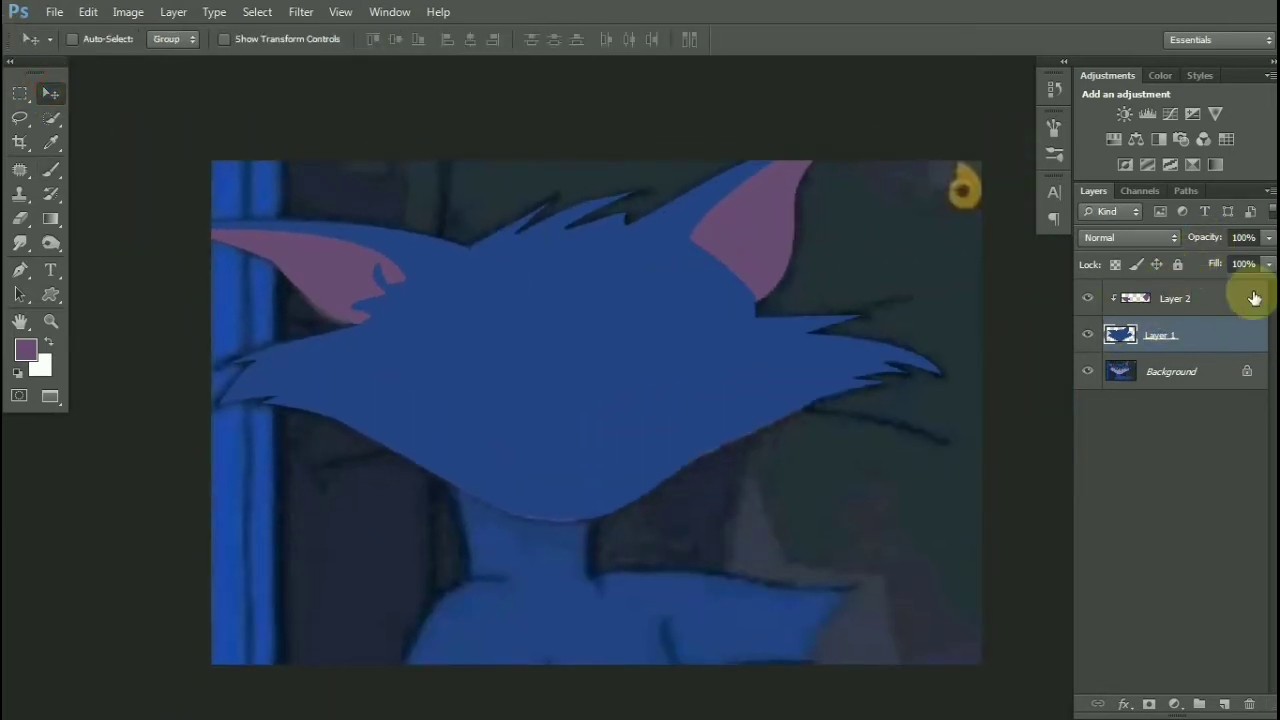
Compare the painted shapes with the original drawing at 56% opacity for Layer 1 and return the layer to 100%
drag(1182, 243, 1165, 246)
drag(482, 286, 494, 306)
scroll(494, 306, up, 2)
scroll(494, 306, down, 3)
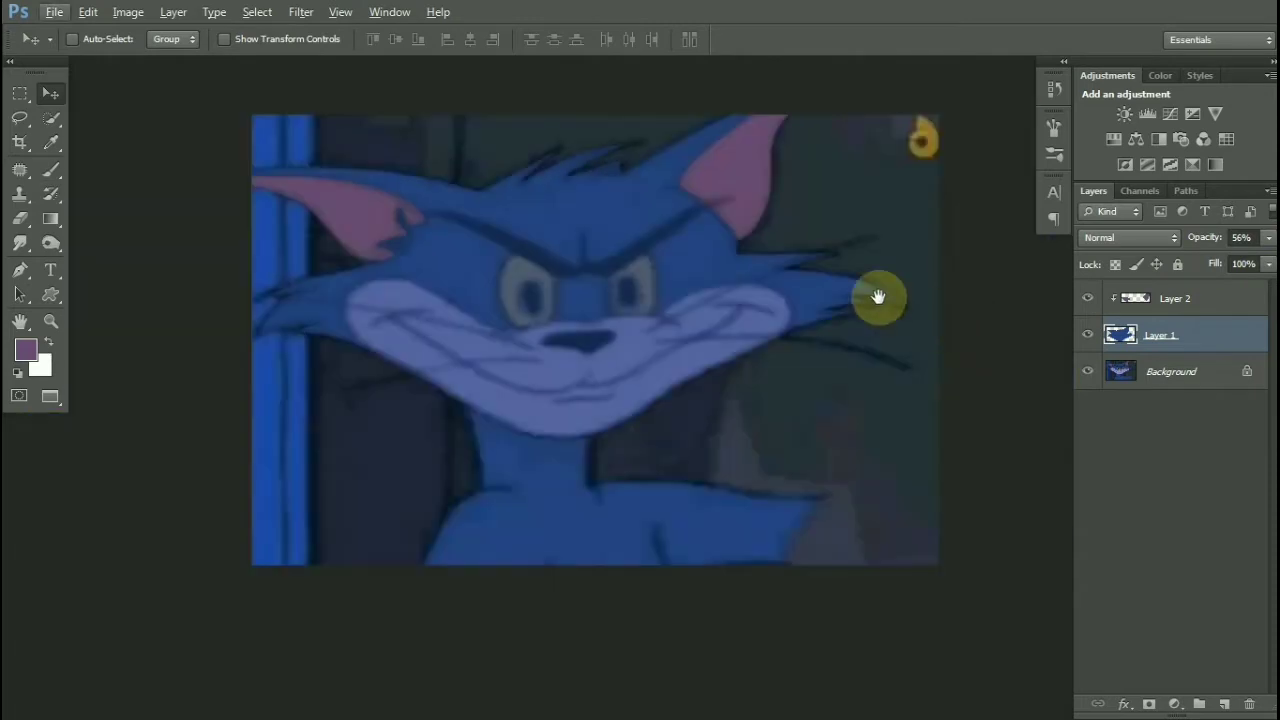
click(1211, 237)
text(100)
key(Return)
scroll(606, 309, up, 3)
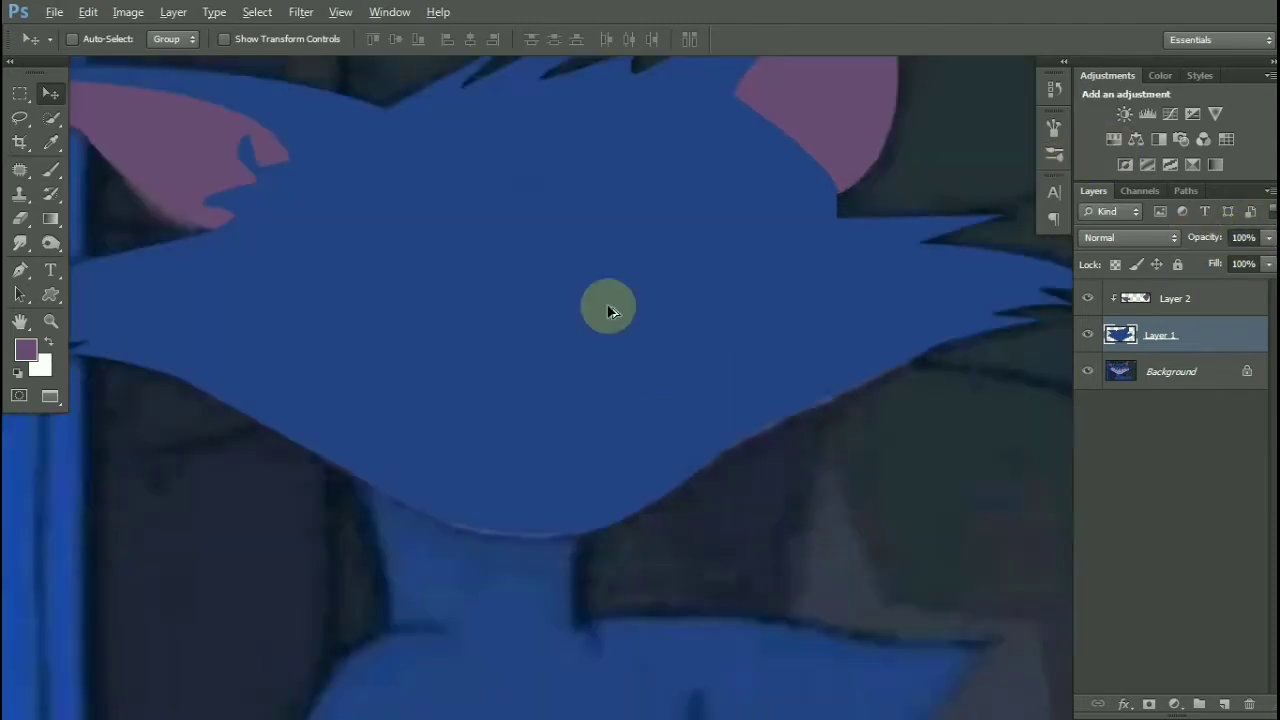
scroll(606, 309, down, 2)
scroll(306, 185, up, 1)
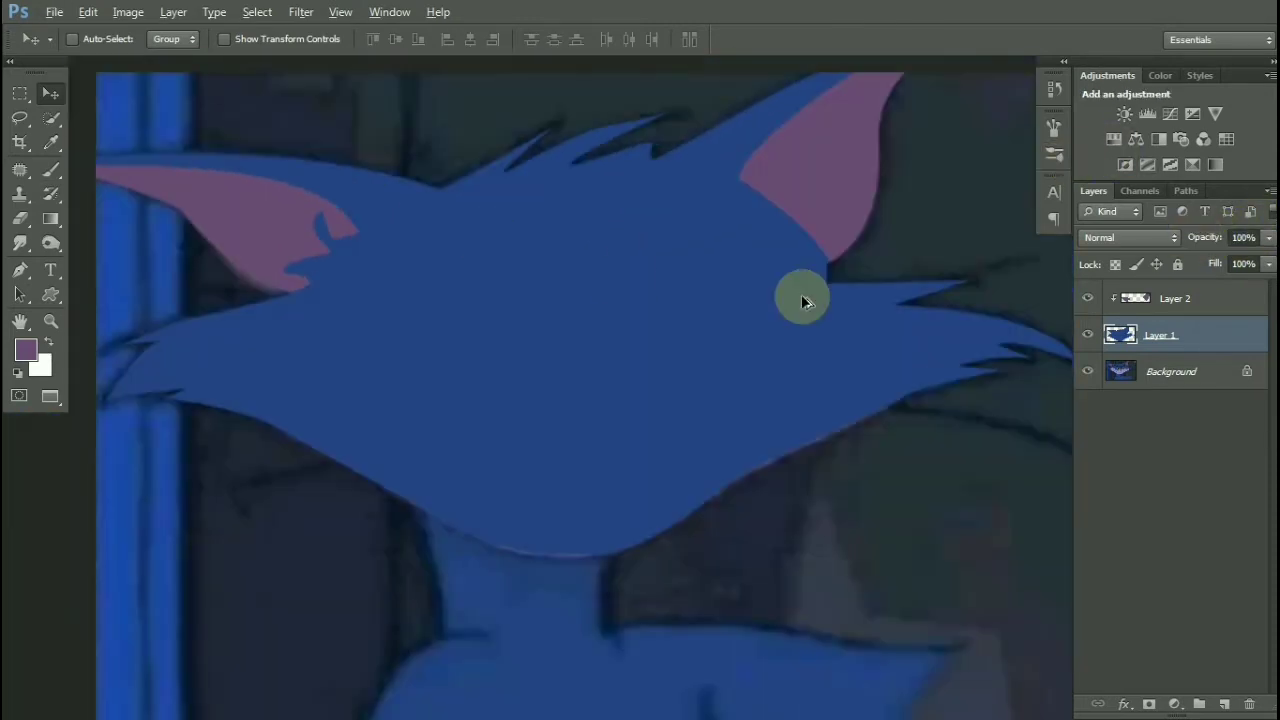
Hide Layer 1 and add a new clipped layer directly above it for the eyes
click(1092, 335)
scroll(555, 292, down, 2)
key(ctrl+shift+alt+n)
scroll(448, 370, up, 2)
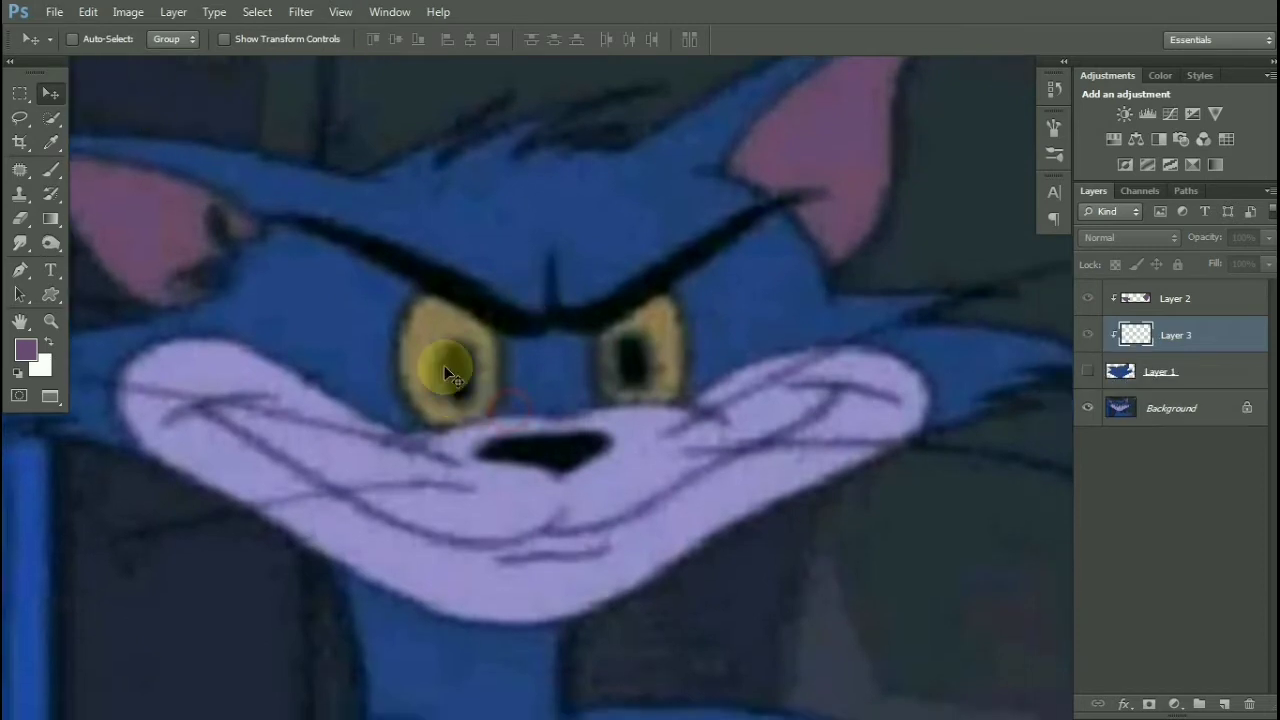
Draw an elliptical selection around the left eye and sample the eye's yellow as the brush colour
right_click(20, 93)
click(110, 143)
mouse_move(440, 310)
mouse_down()
mouse_move(456, 368)
mouse_move(508, 450)
mouse_up()
key(b)
alt+click(430, 335)
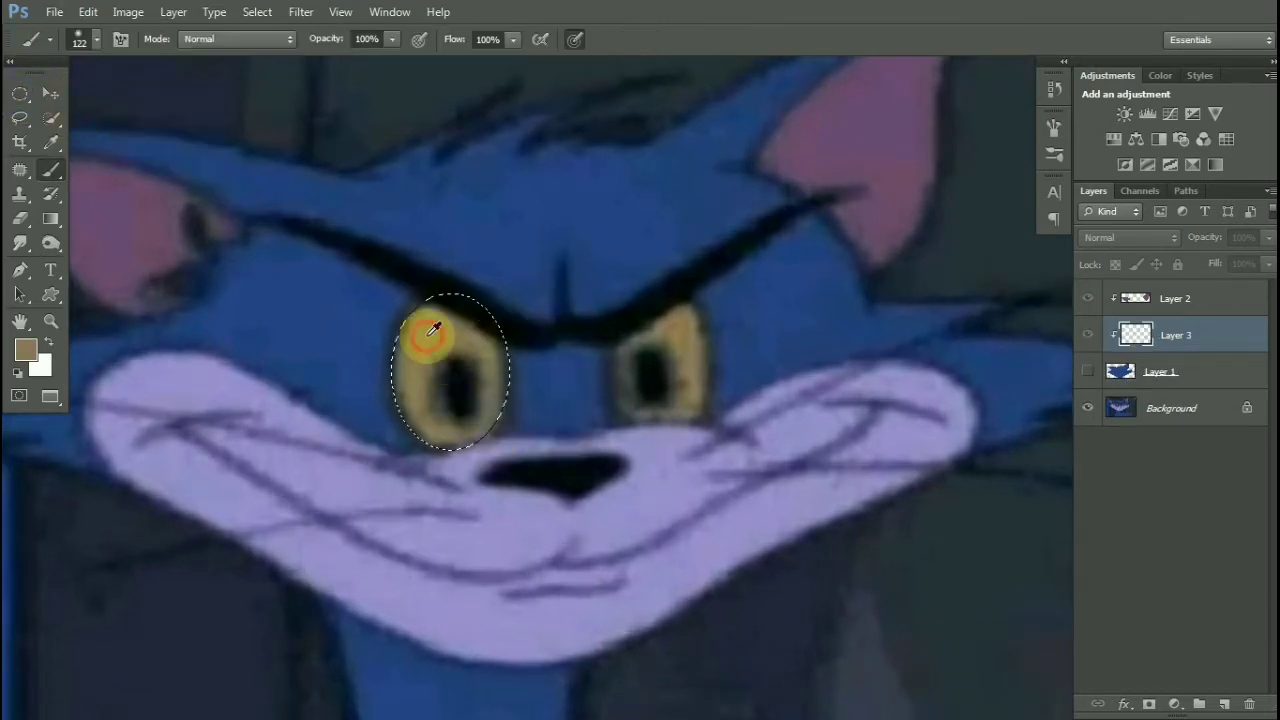
Show Layer 1 again and lower its opacity to 17%
click(1088, 371)
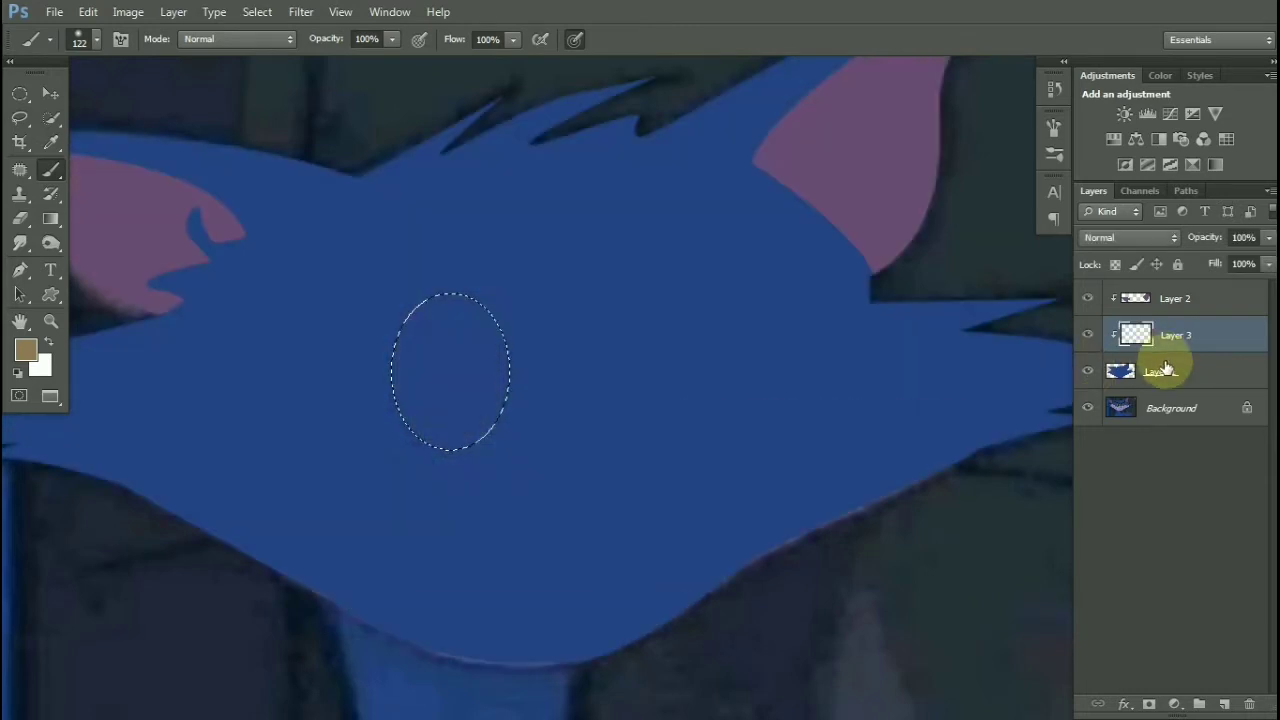
click(1200, 371)
drag(1131, 243, 1125, 243)
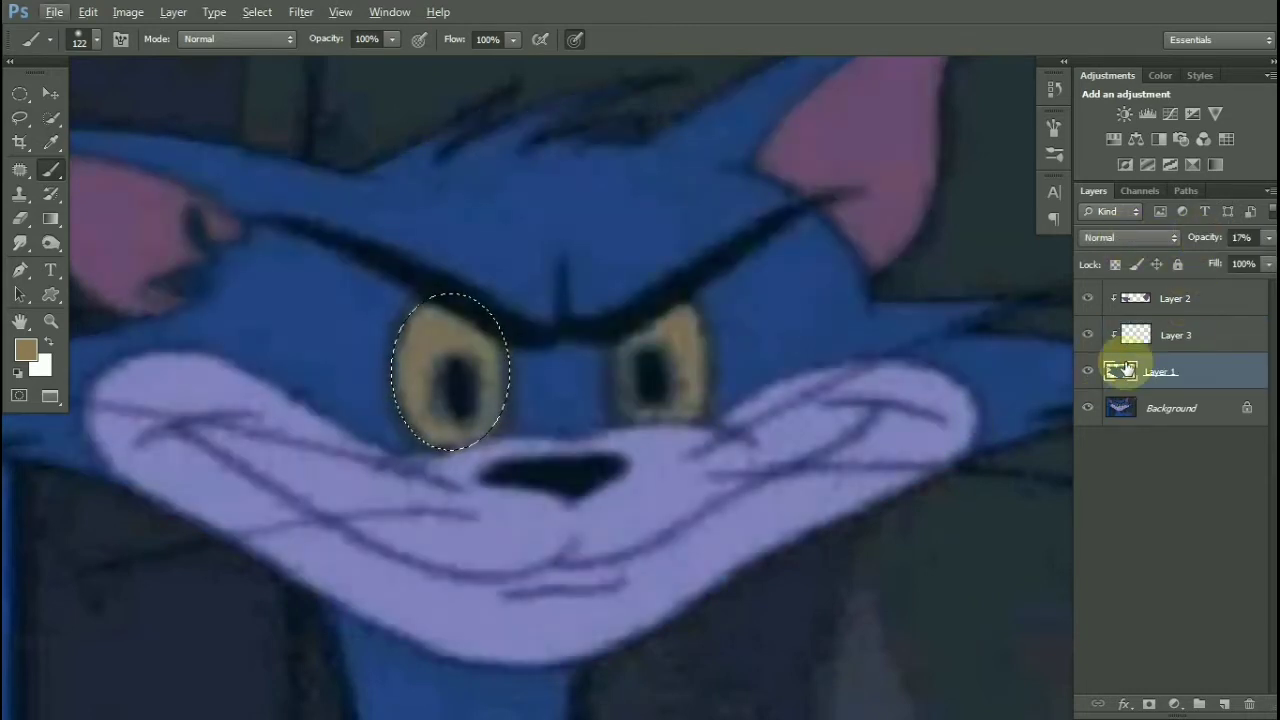
Fill the left eye's elliptical selection with the sampled yellow on Layer 3 and clear the selection
click(1184, 340)
key(alt+BackSpace)
click(50, 92)
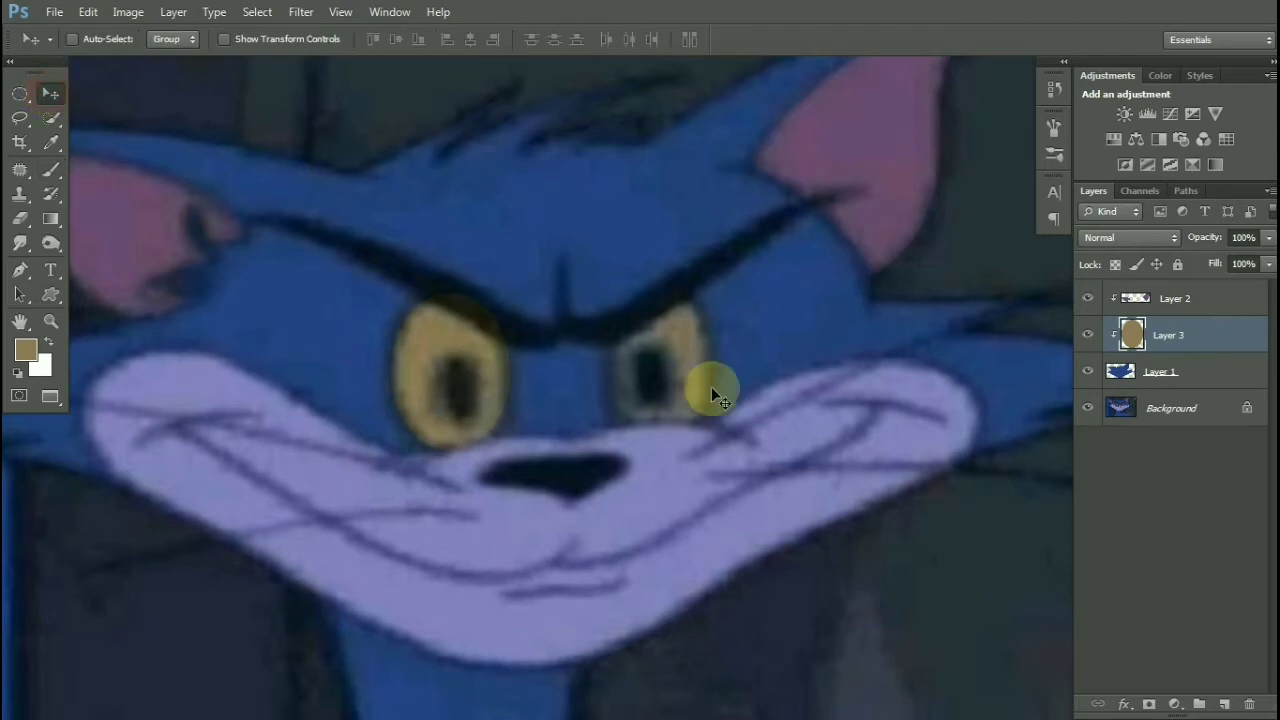
Hide the yellow eye layer and add a new clipped layer directly above it for the pupil
scroll(480, 380, up, 2)
click(1087, 335)
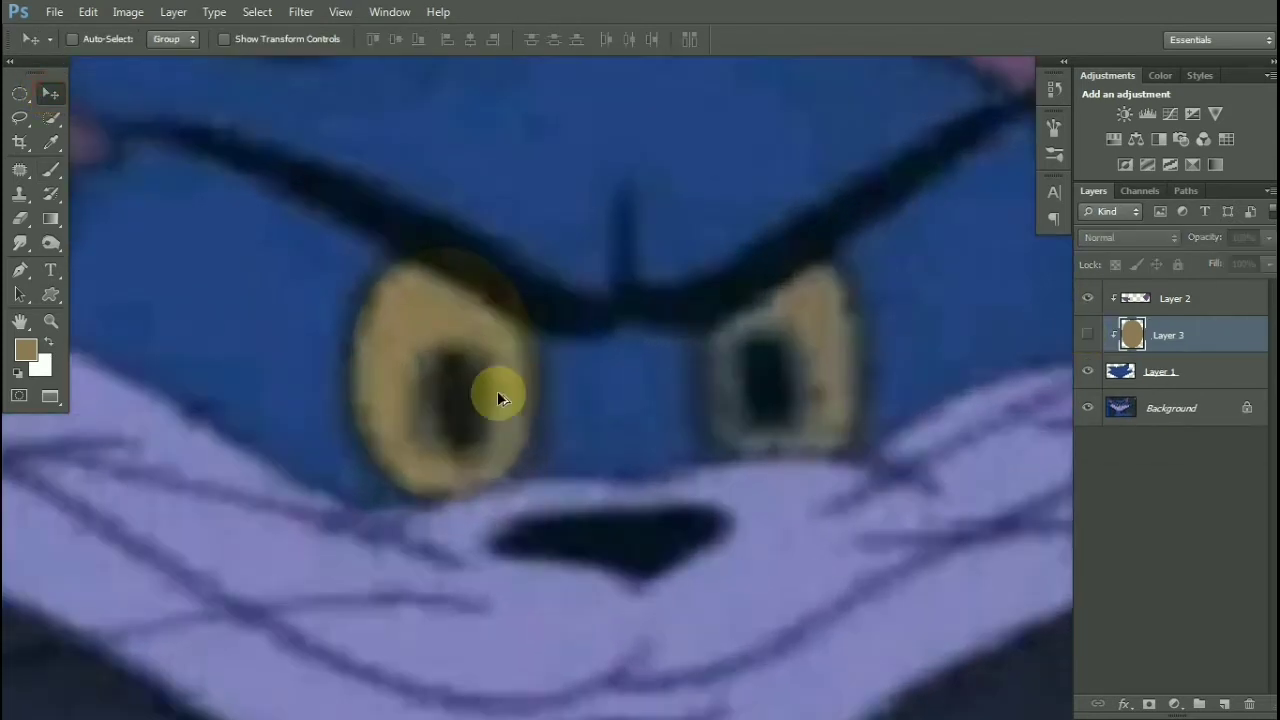
scroll(471, 403, down, 3)
scroll(471, 403, up, 3)
key(ctrl+shift+alt+n)
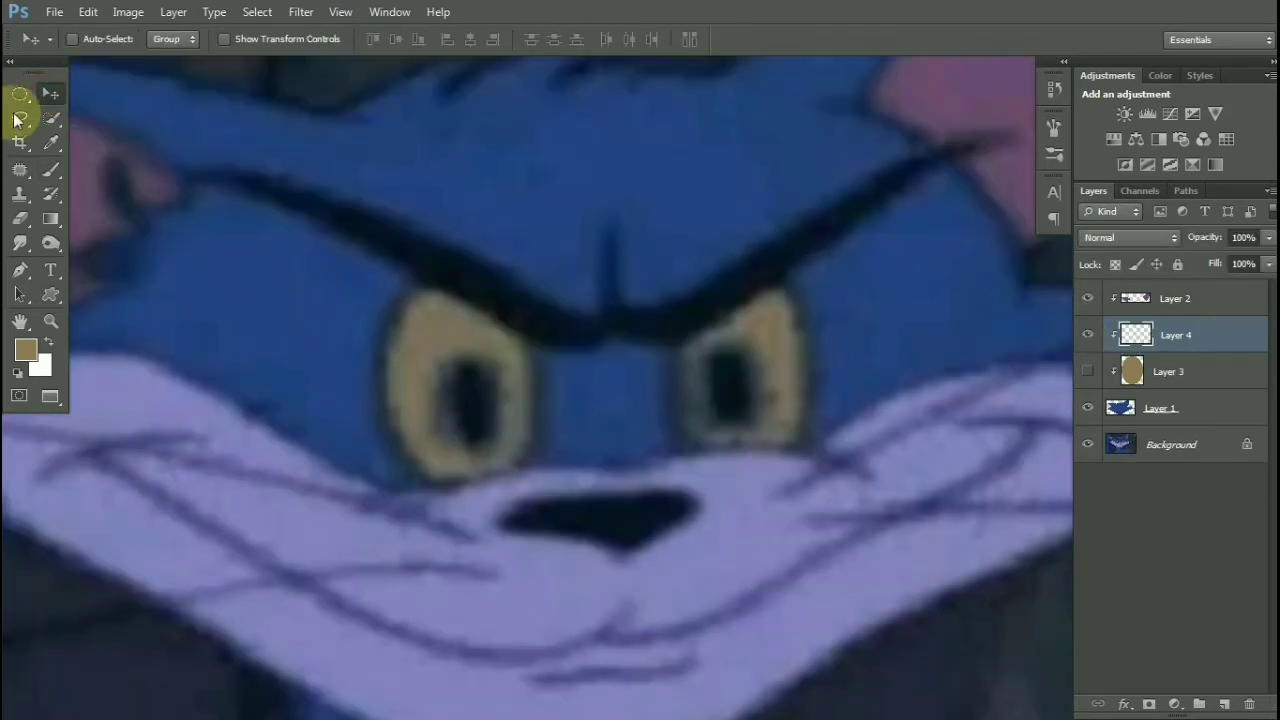
Draw an elliptical selection around the left pupil, fill it with the pupil's dark colour and show the yellow eye layer again
click(19, 93)
drag(447, 357, 494, 438)
key(b)
key(d)
click(480, 402)
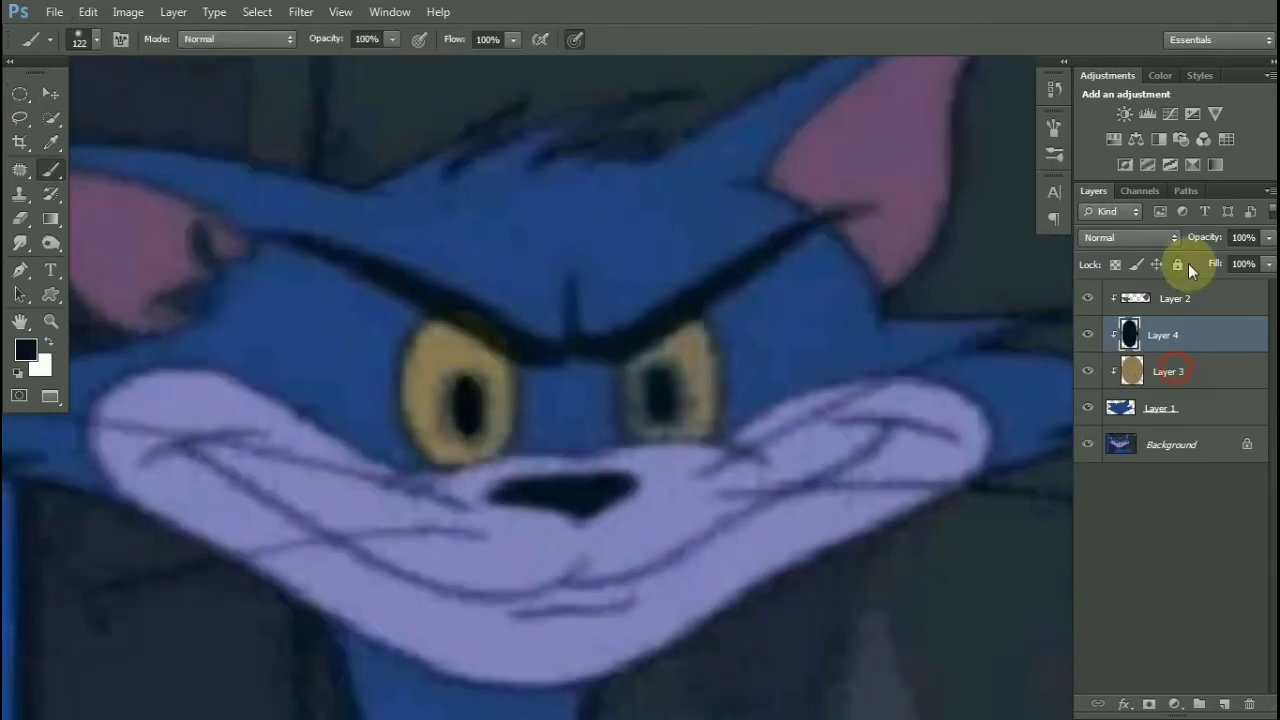
Raise Layer 1's opacity to check the finished left eye, and set it to 43%
click(1160, 408)
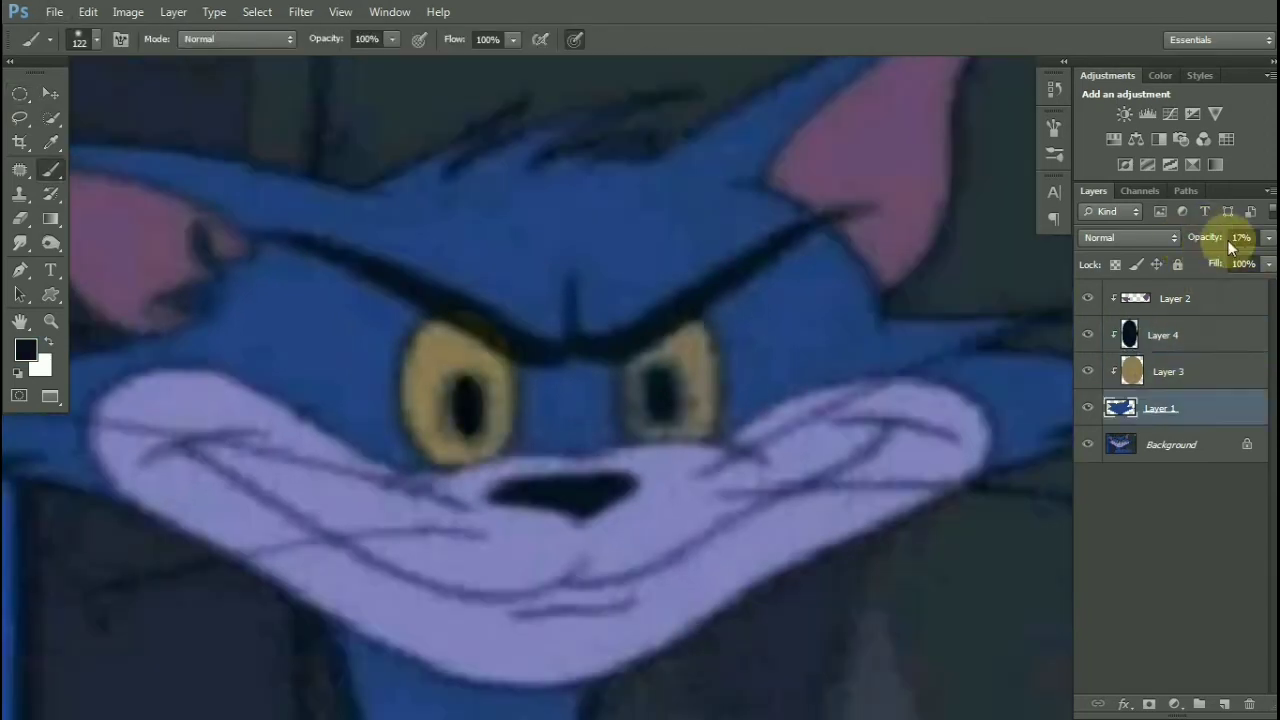
drag(1207, 237, 1232, 237)
click(50, 92)
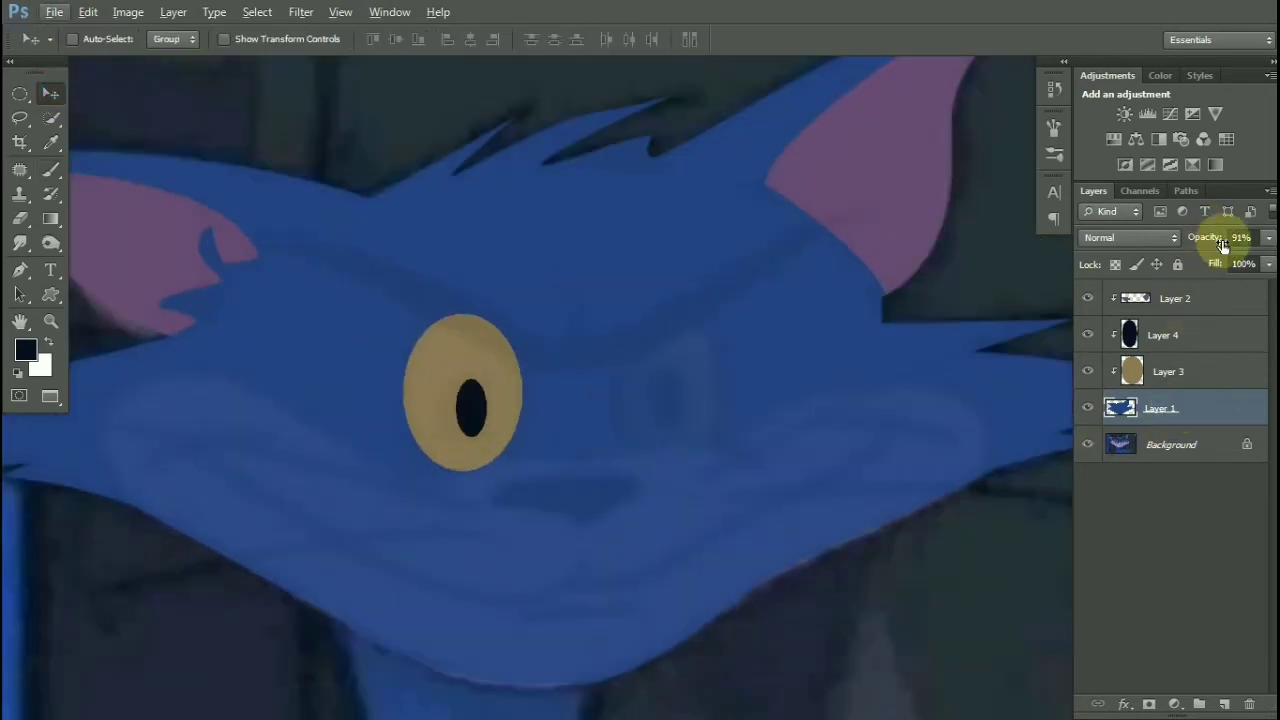
drag(1223, 237, 1160, 352)
Duplicate the pupil and yellow eye layers together and place the copy over the cat's right-hand eye
click(1156, 346)
shift+click(1155, 362)
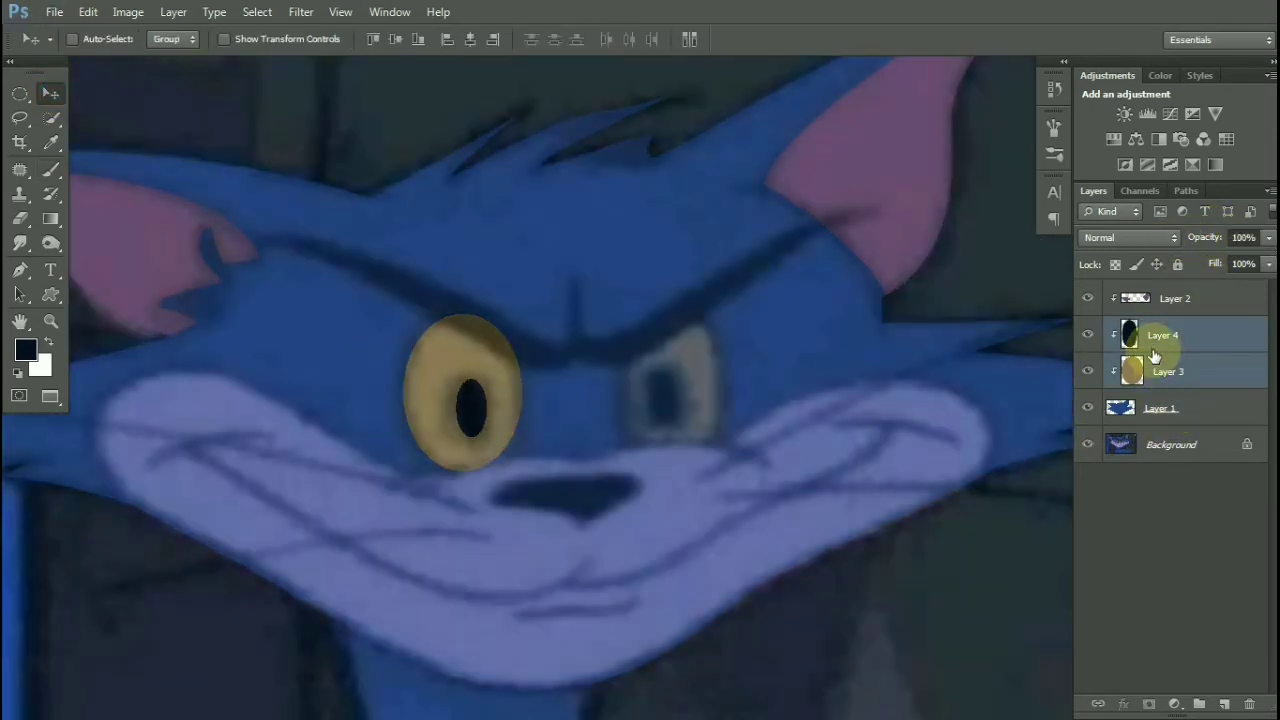
scroll(450, 398, up, 1)
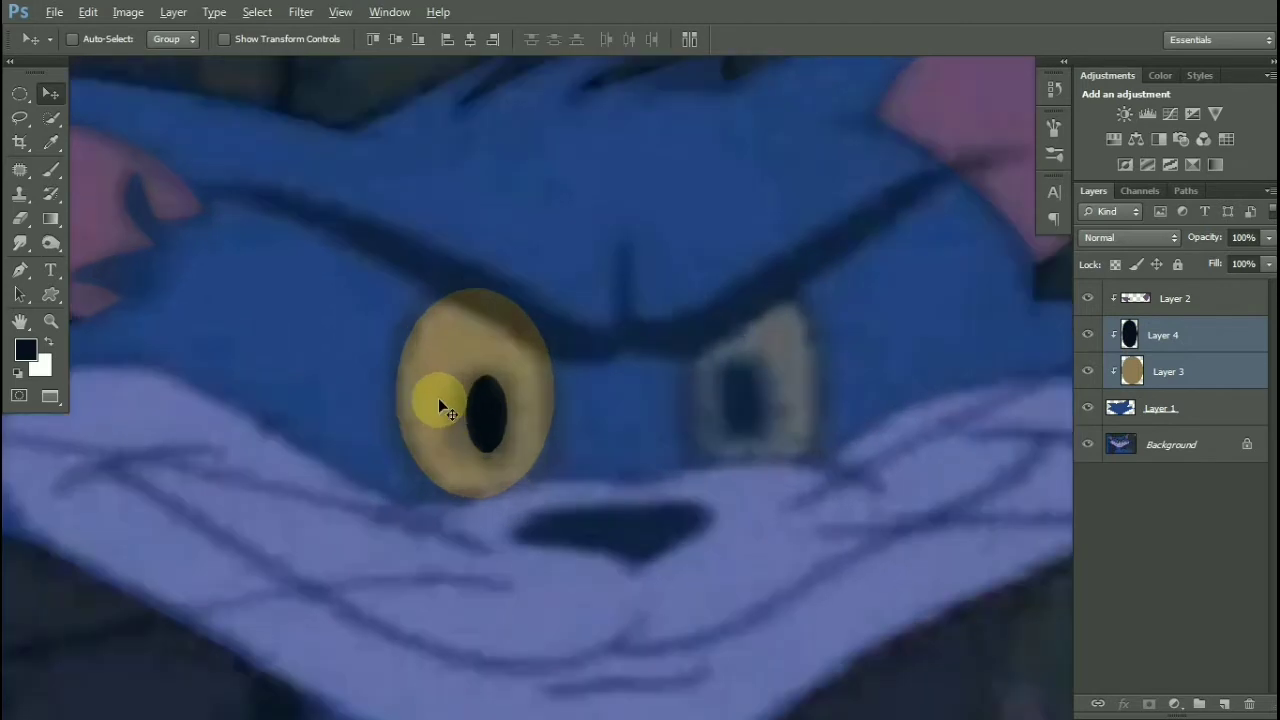
drag(477, 412, 737, 405)
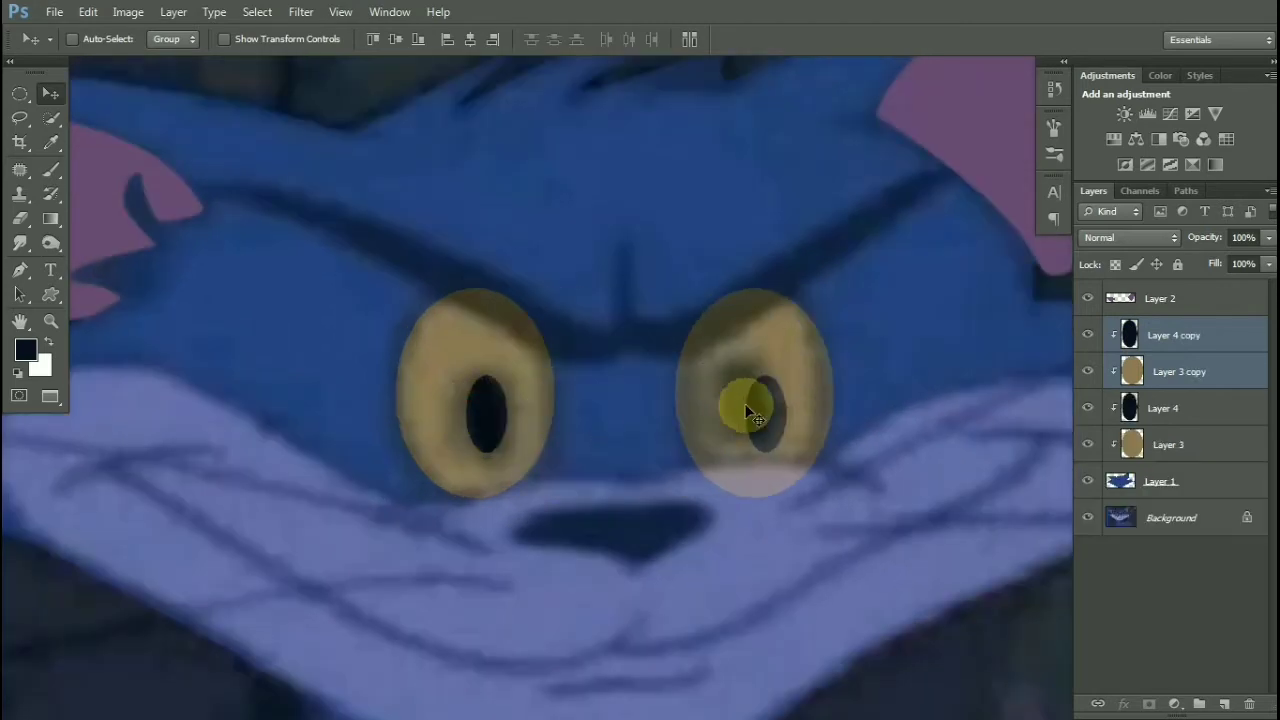
drag(818, 398, 752, 400)
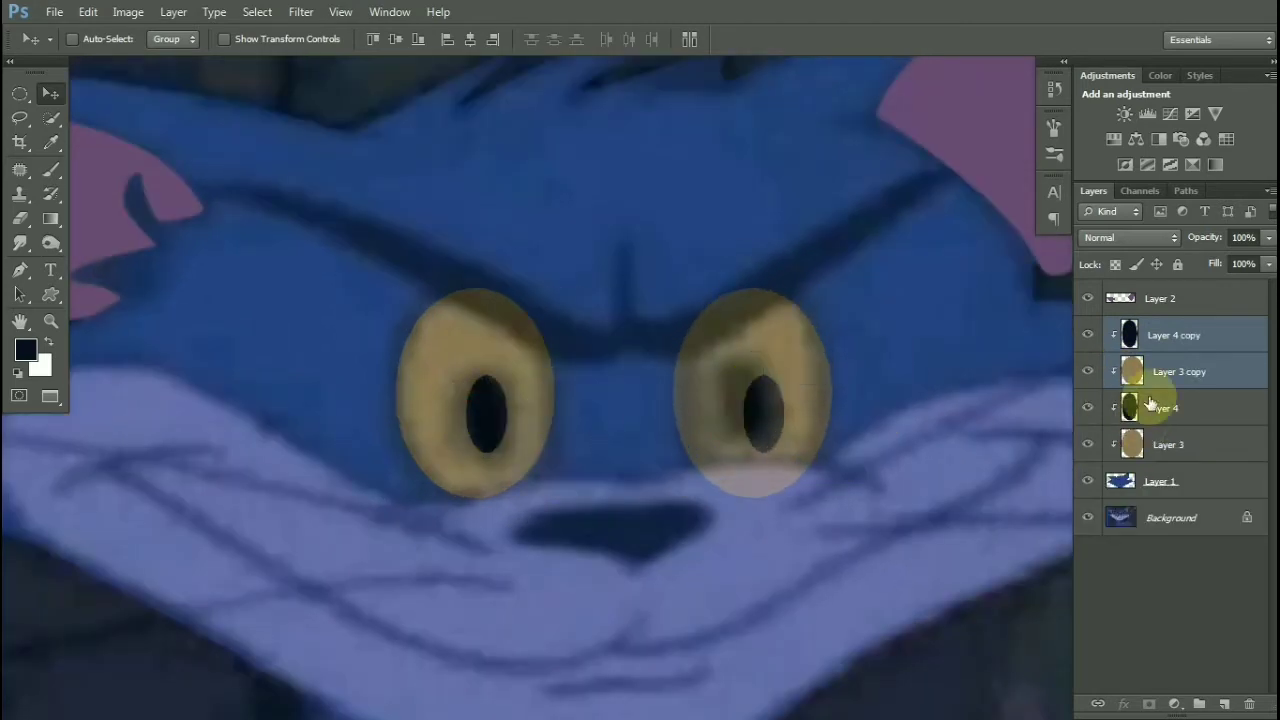
Merge the copied pupil and eye layers into one layer, and merge the original pair the same way
click(1243, 237)
key(ctrl+e)
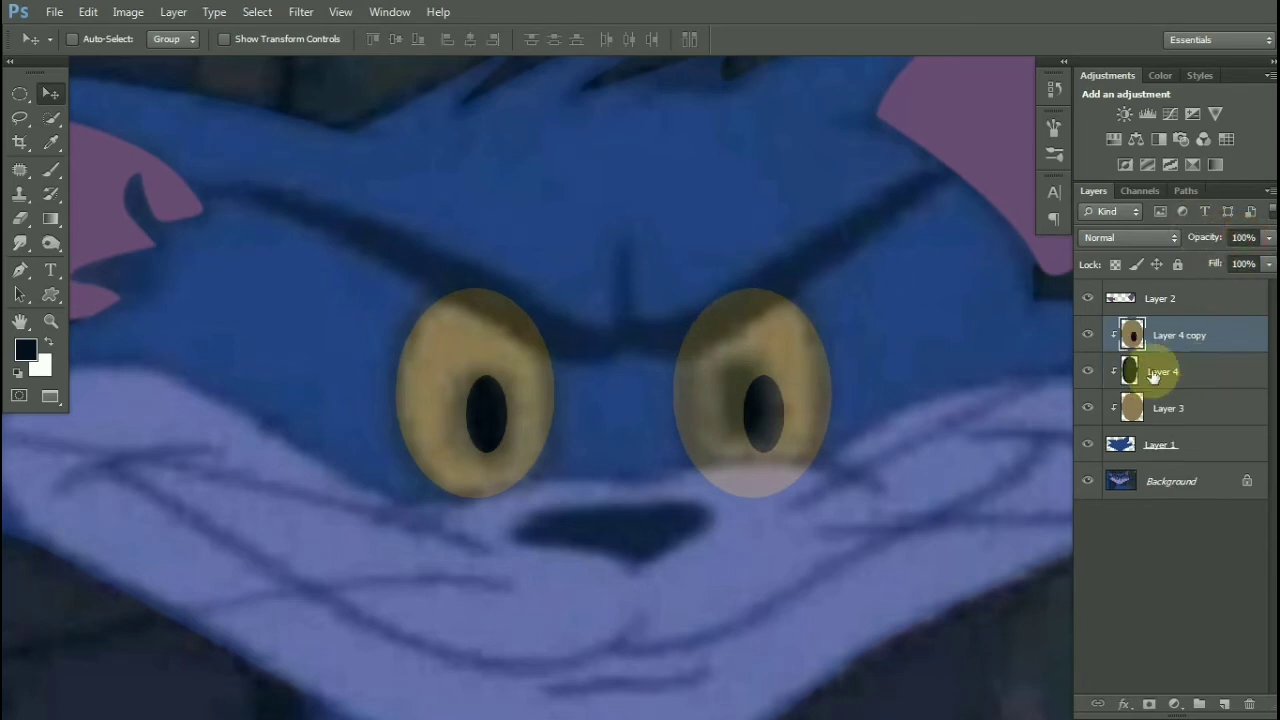
click(1140, 371)
shift+click(1150, 408)
key(ctrl+e)
Trace the muzzle's upper edge to the right cheek with the Pen tool, reducing Layer 1's opacity to 25% to see the drawing
click(1186, 402)
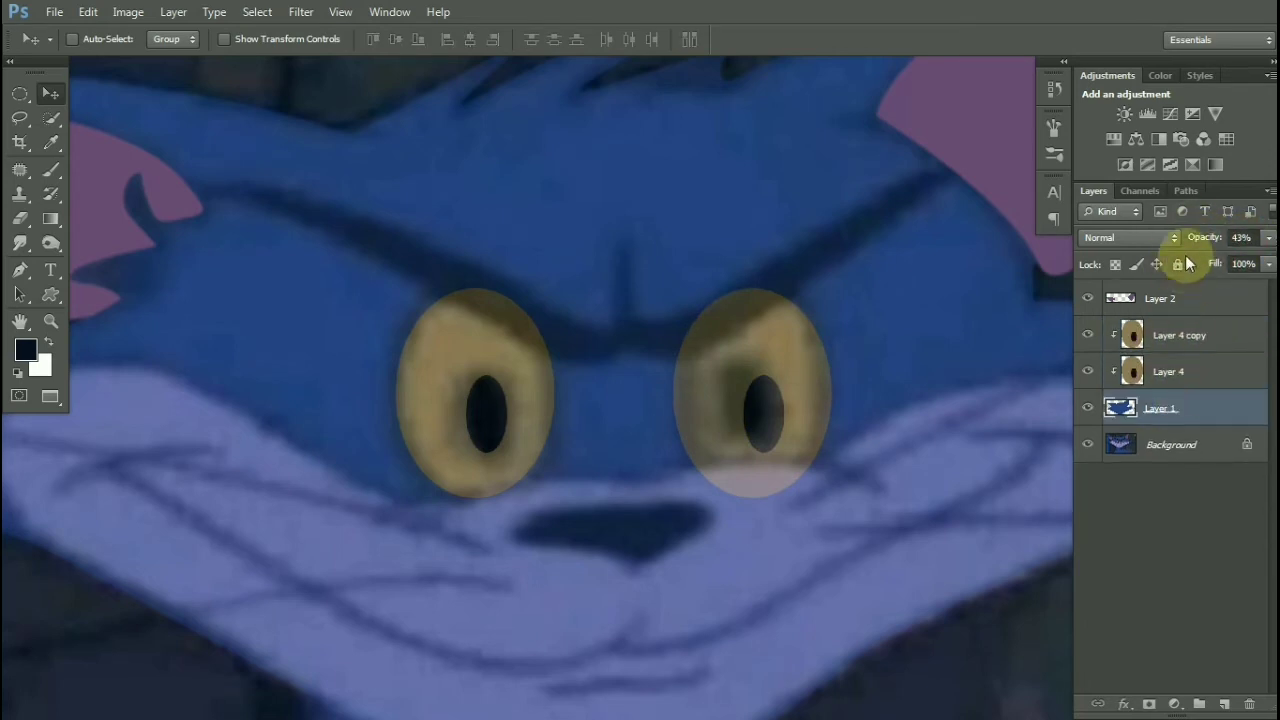
click(1088, 408)
click(1088, 408)
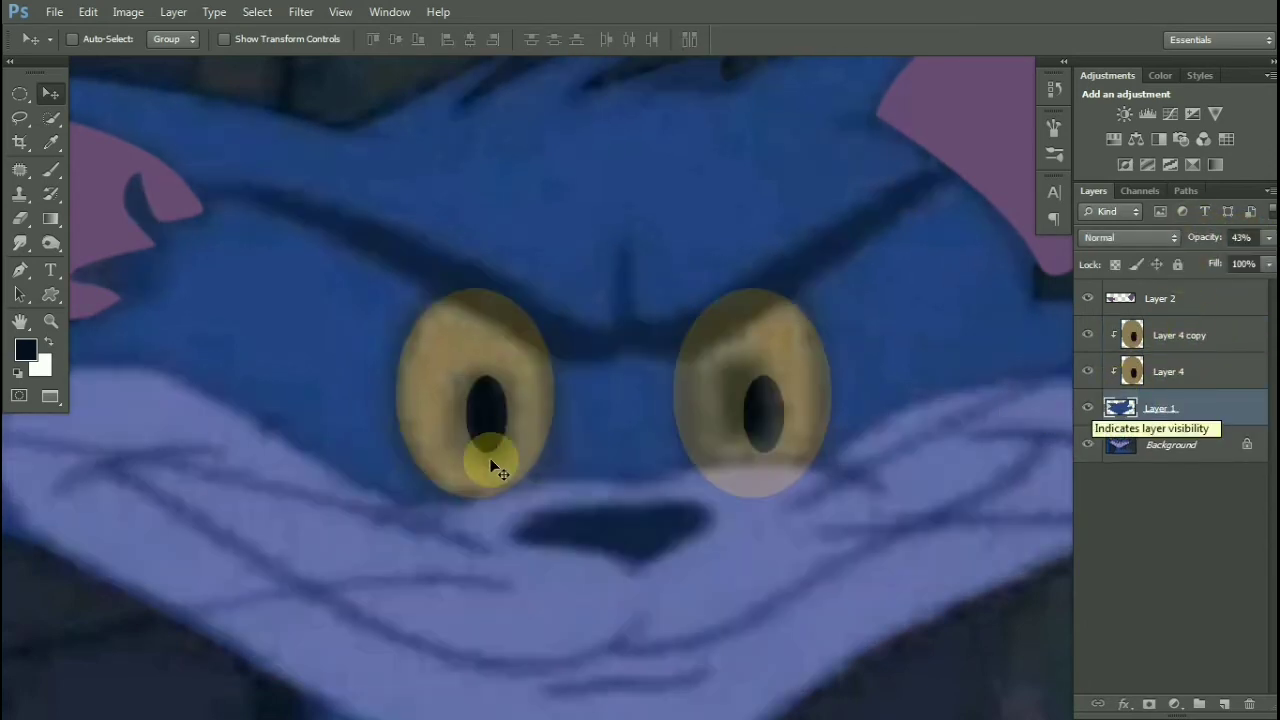
key(p)
click(406, 511)
click(643, 486)
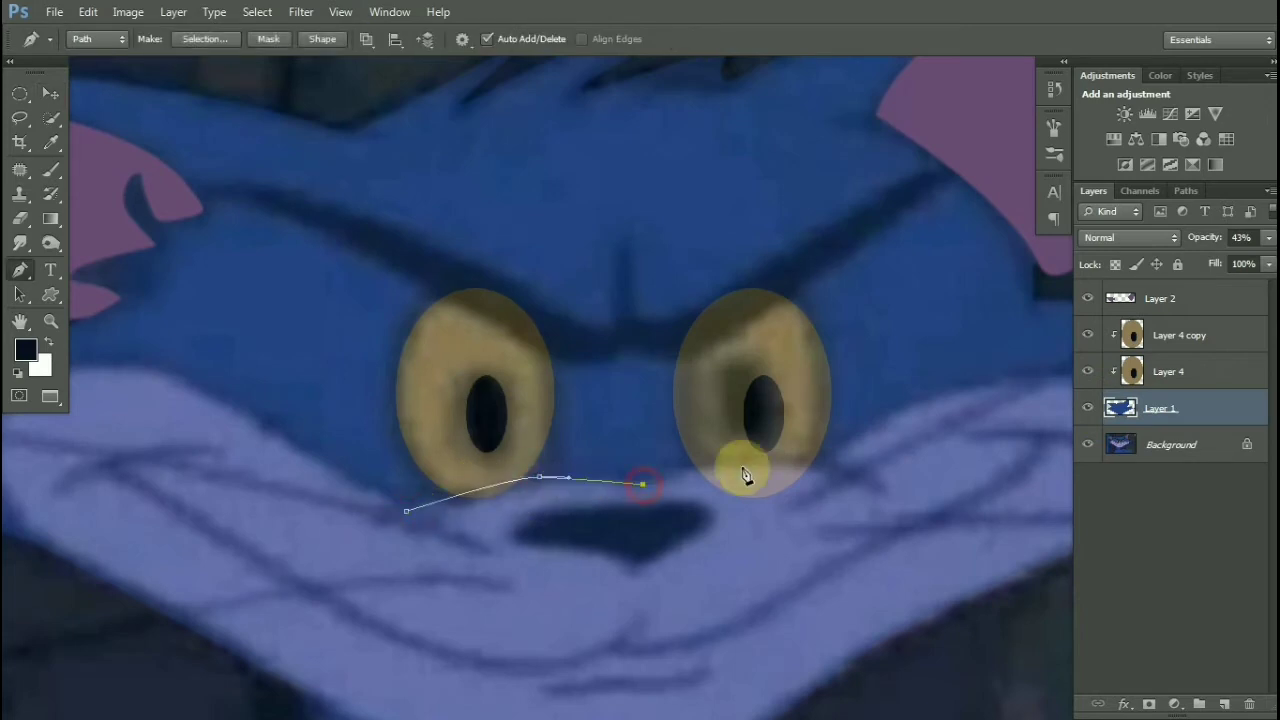
drag(743, 466, 568, 324)
drag(1189, 243, 1183, 243)
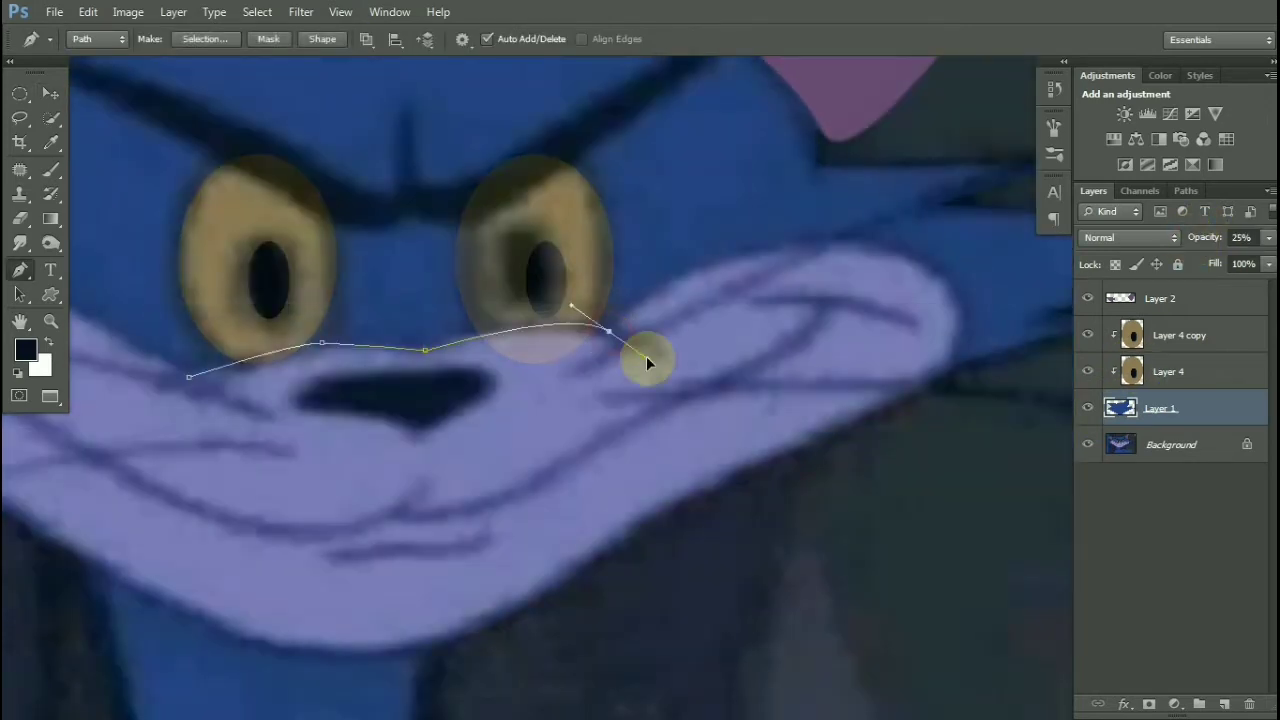
drag(920, 266, 940, 373)
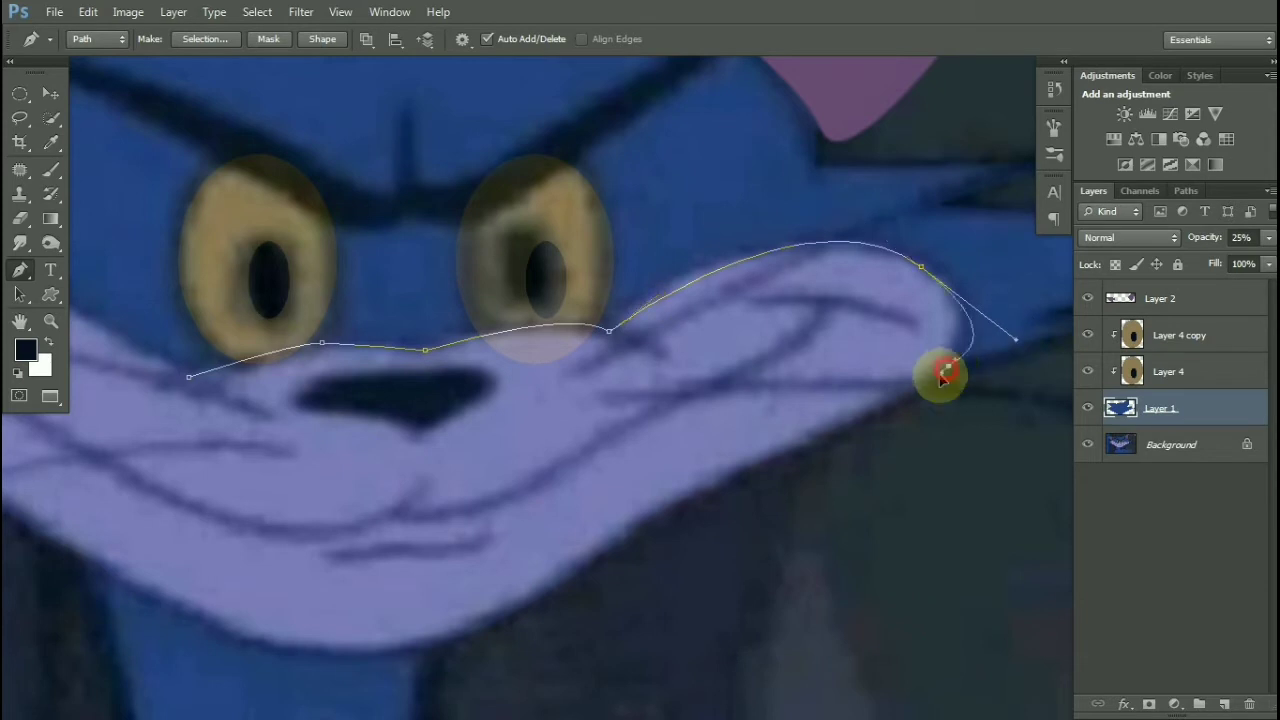
Continue the muzzle path loosely below the chin, around the left cheek and back to its starting point
scroll(720, 487, down, 1)
scroll(721, 484, down, 1)
drag(660, 543, 755, 400)
drag(708, 438, 660, 454)
drag(449, 443, 389, 425)
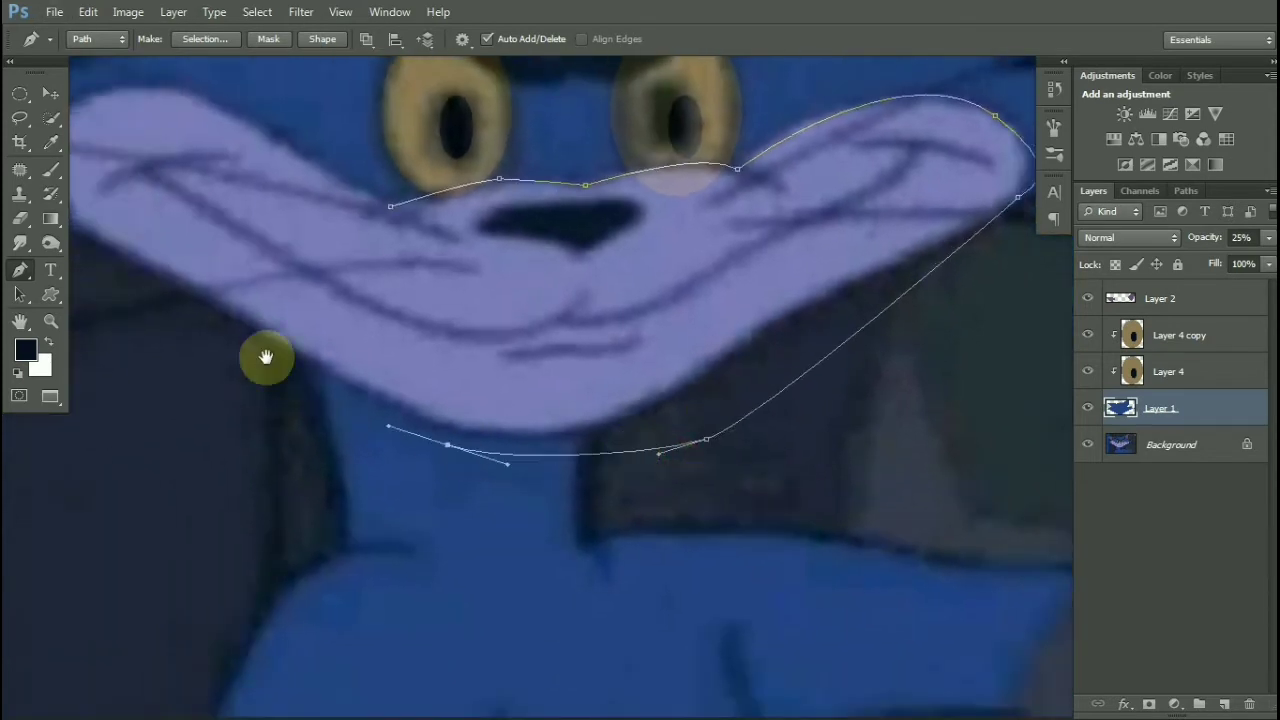
drag(266, 356, 503, 468)
drag(345, 431, 308, 399)
click(317, 342)
drag(305, 213, 360, 194)
click(629, 317)
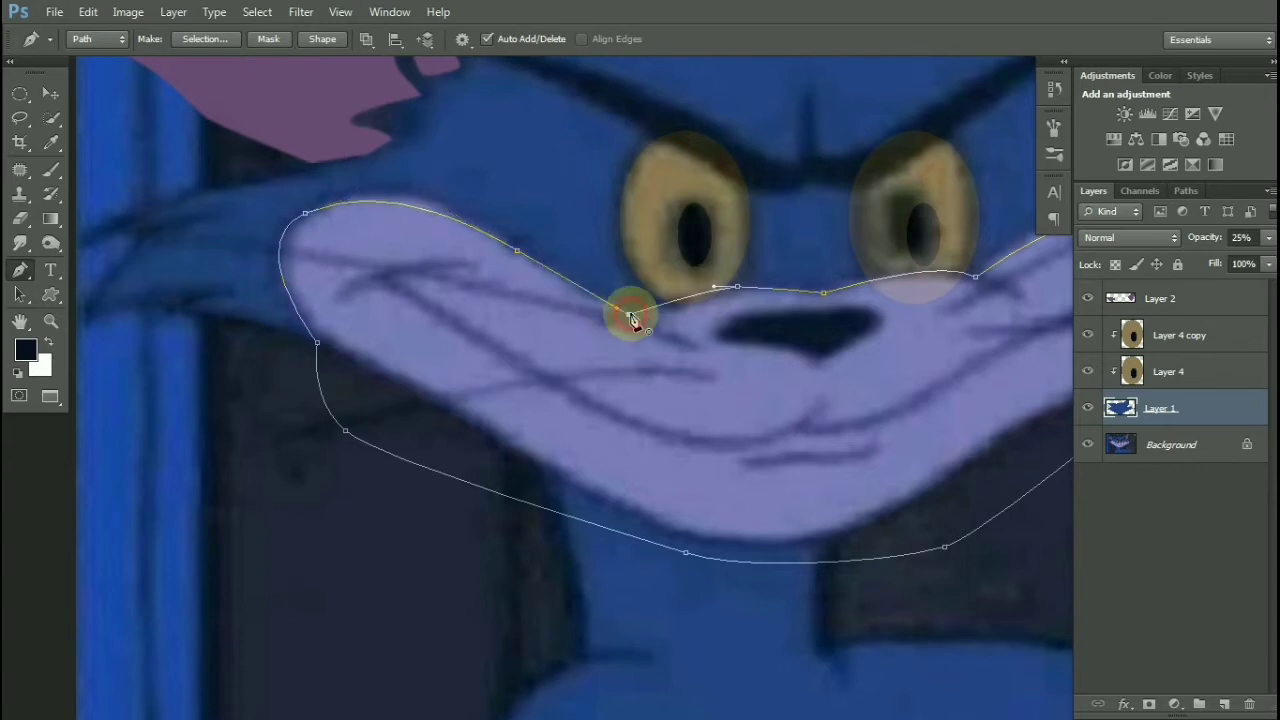
Convert the muzzle path to a selection and fill it with the sampled lilac on a new clipped layer above Layer 1
click(222, 43)
key(Return)
key(b)
alt+click(788, 389)
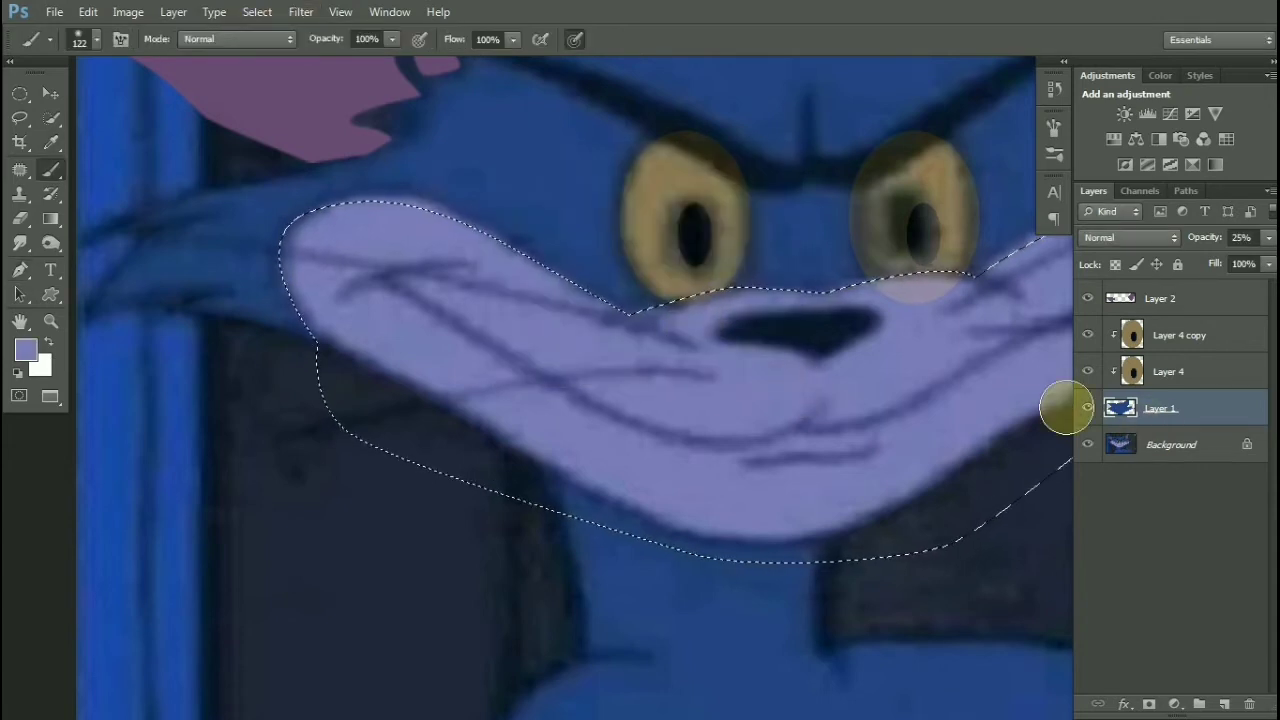
key(ctrl+shift+alt+n)
key(alt+BackSpace)
key(ctrl+d)
Move the lilac muzzle layer above both eye layers
drag(889, 329, 757, 329)
scroll(758, 330, down, 3)
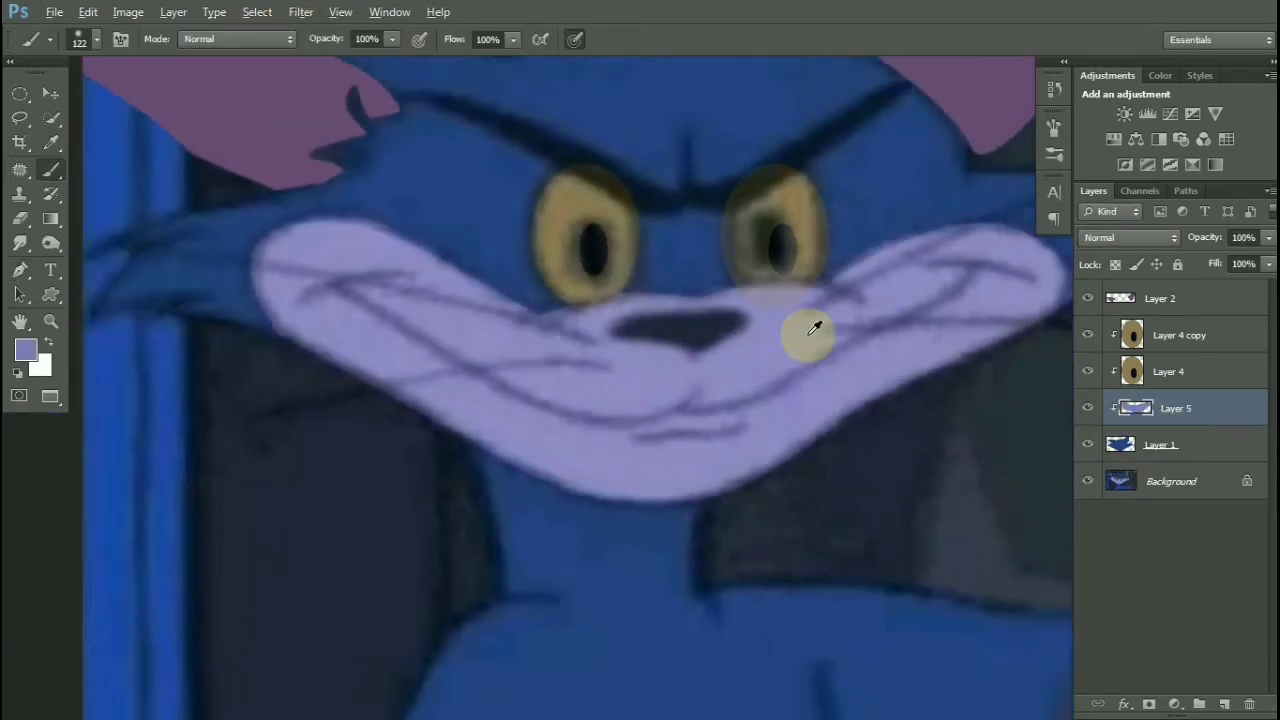
scroll(808, 334, up, 2)
drag(1176, 404, 1168, 330)
scroll(583, 274, up, 2)
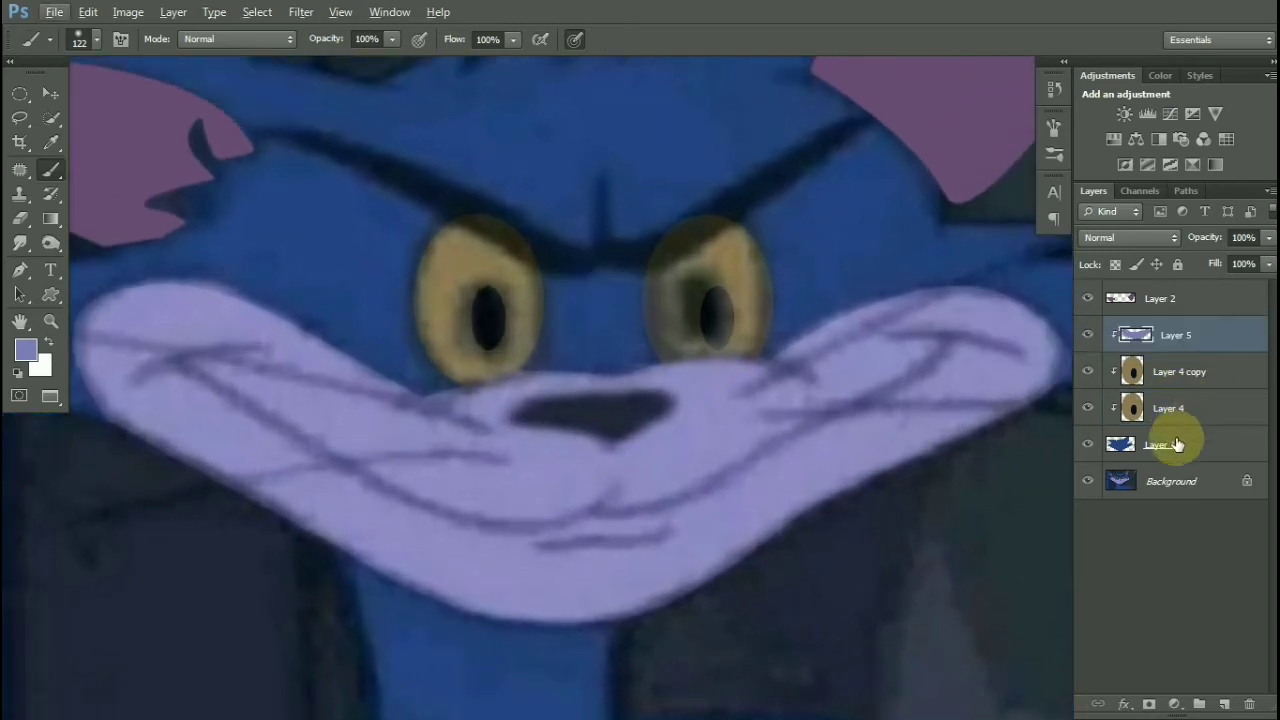
Return Layer 1 to 100% opacity to view the whole face
click(1186, 440)
click(848, 313)
scroll(682, 349, down, 3)
scroll(690, 350, up, 1)
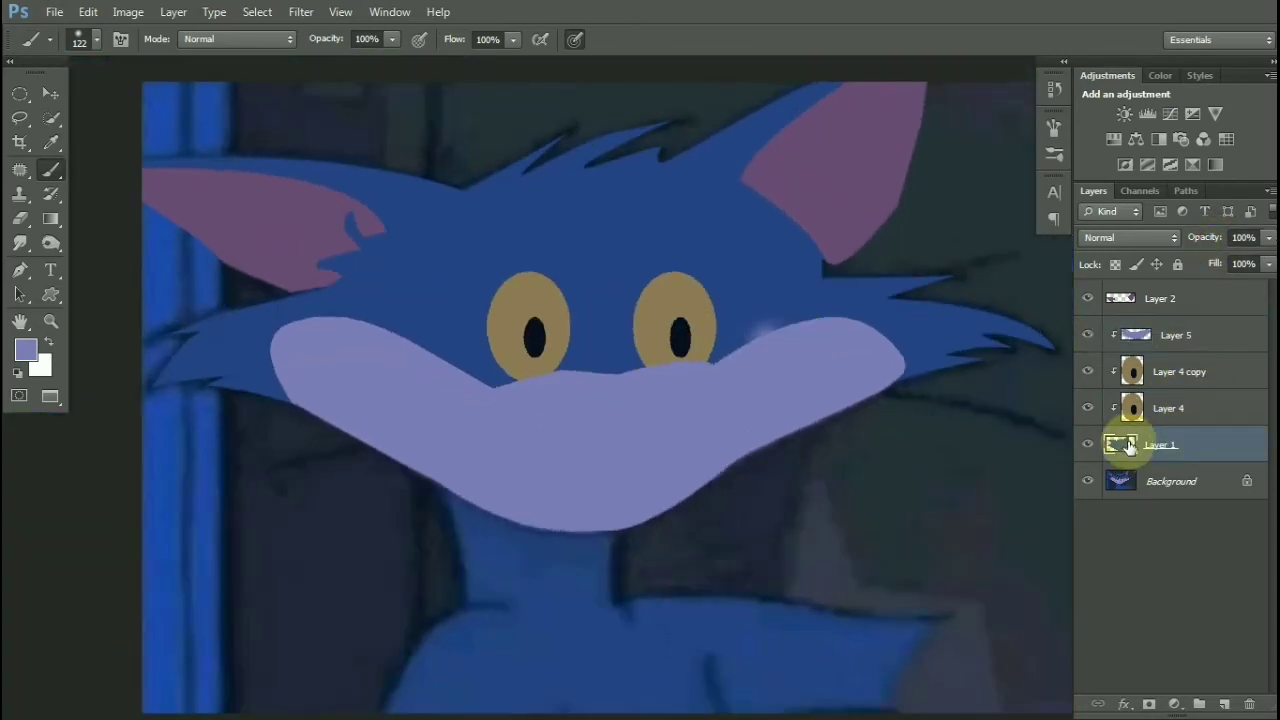
Toggle the layers' visibility to locate the stray light spot above the right cheek, and paint over it in blue on Layer 1
click(1086, 338)
click(1086, 339)
click(1086, 376)
click(1086, 378)
click(1087, 406)
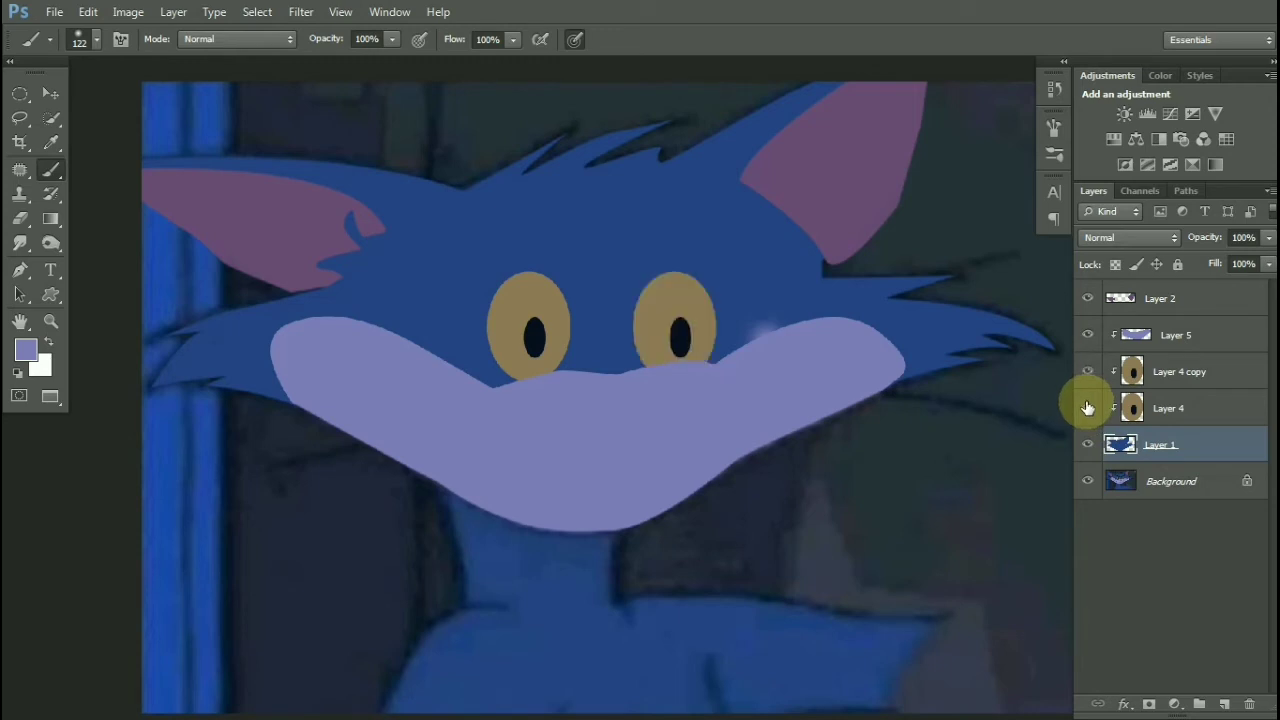
click(1087, 406)
click(1087, 335)
click(1087, 335)
click(1087, 298)
click(1087, 298)
click(1087, 444)
click(1088, 438)
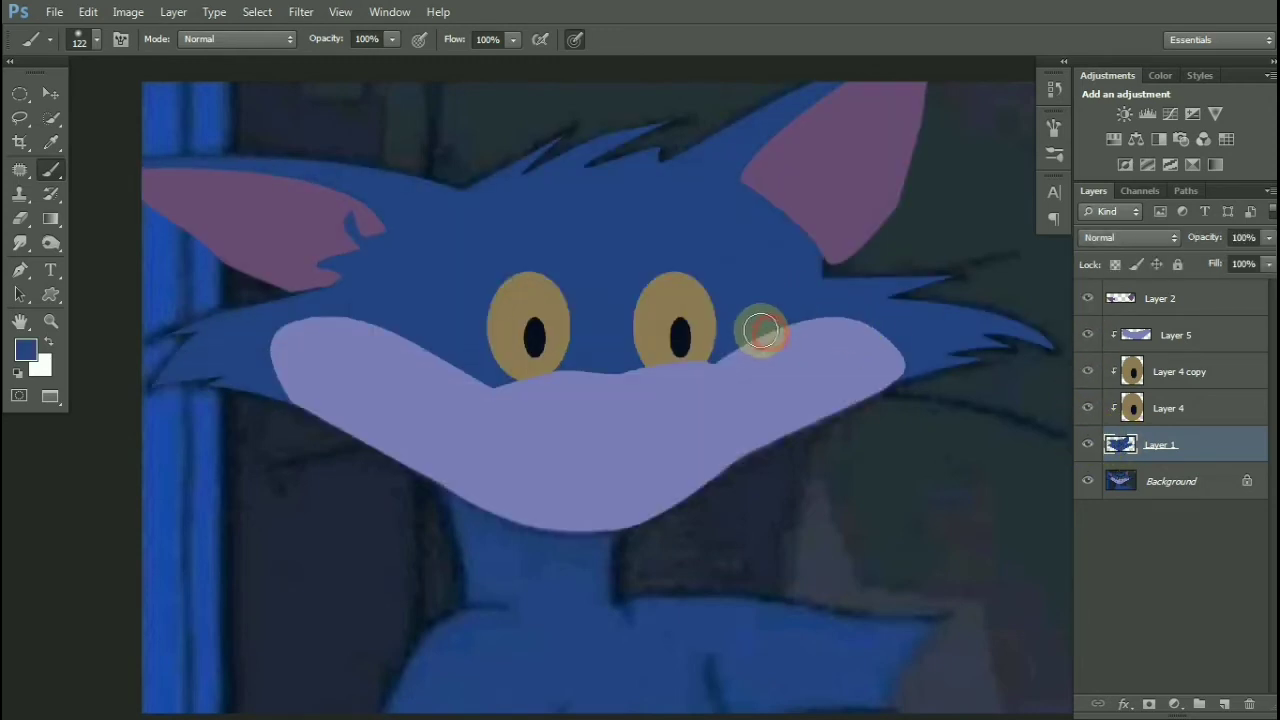
Lower Layer 1's opacity to reveal the original drawing and add a new clipped layer directly above it for the nose
click(50, 93)
drag(1204, 237, 1118, 242)
scroll(606, 440, up, 1)
scroll(606, 440, up, 1)
key(ctrl+alt+shift+n)
Trace the nose with the Pen tool, convert the path to a selection and fill it with the nose's dark colour
key(p)
scroll(534, 434, up, 1)
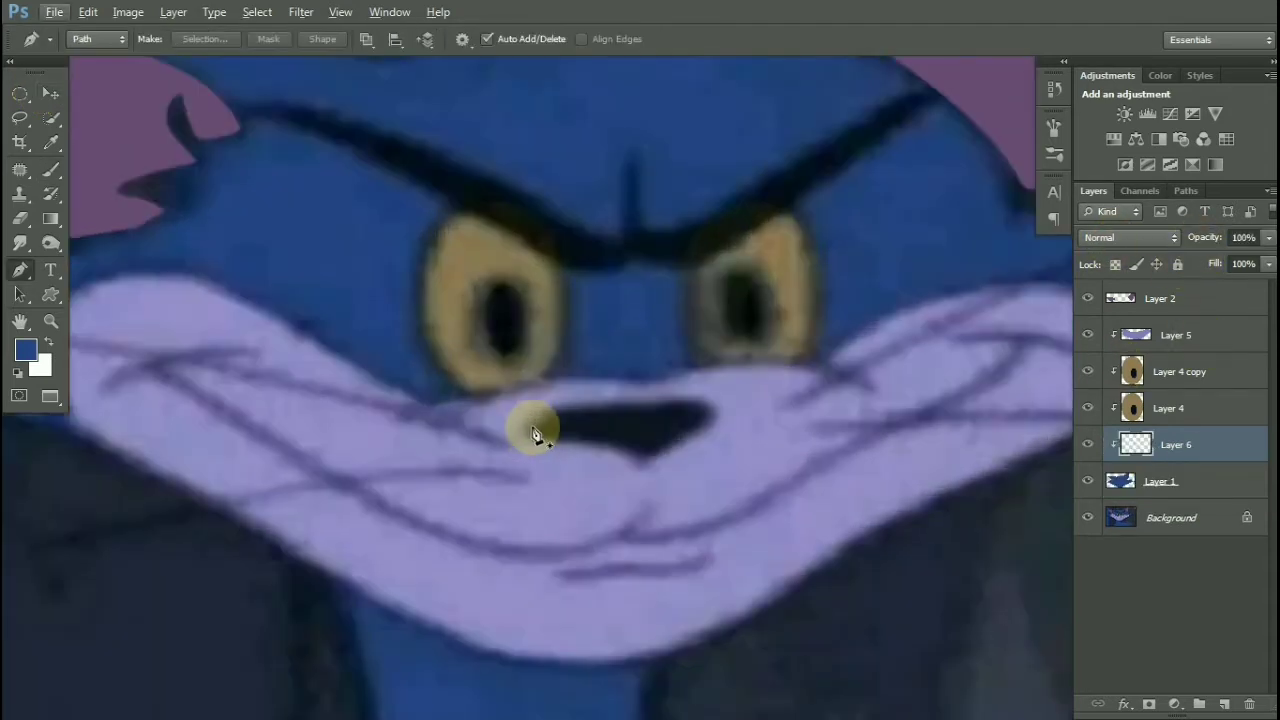
click(534, 434)
drag(601, 407, 629, 407)
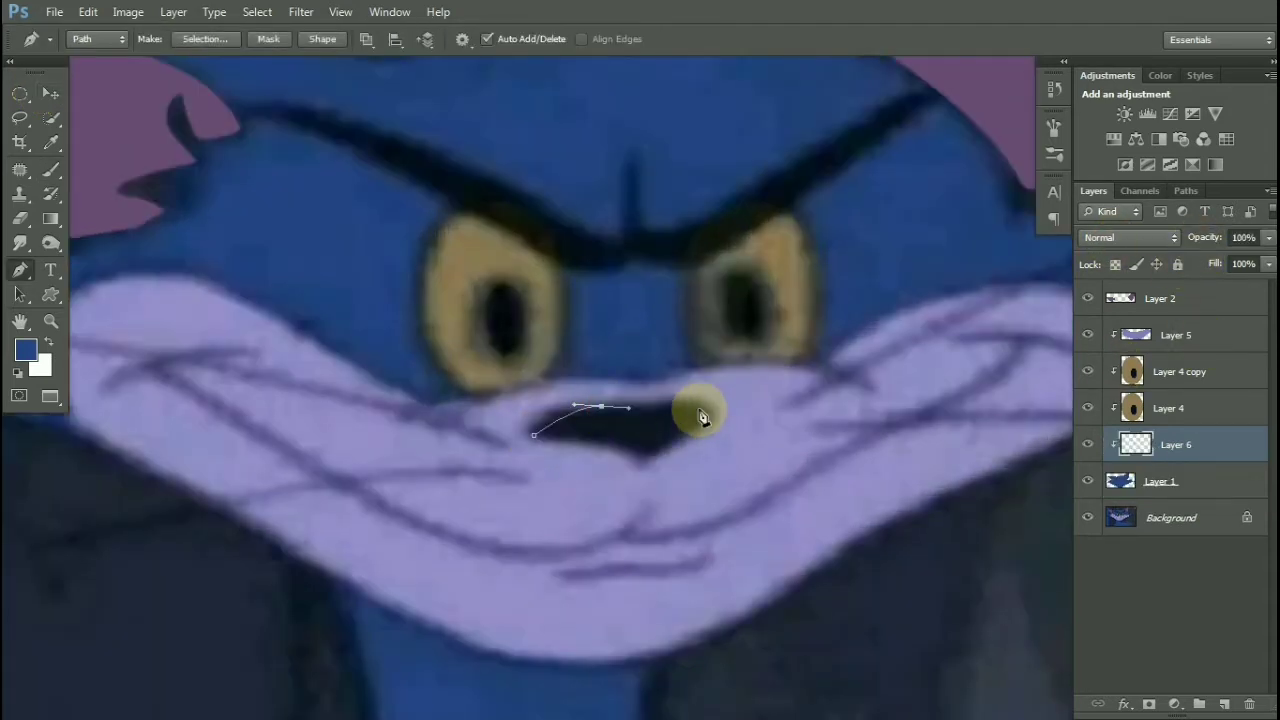
click(648, 457)
click(228, 38)
key(Return)
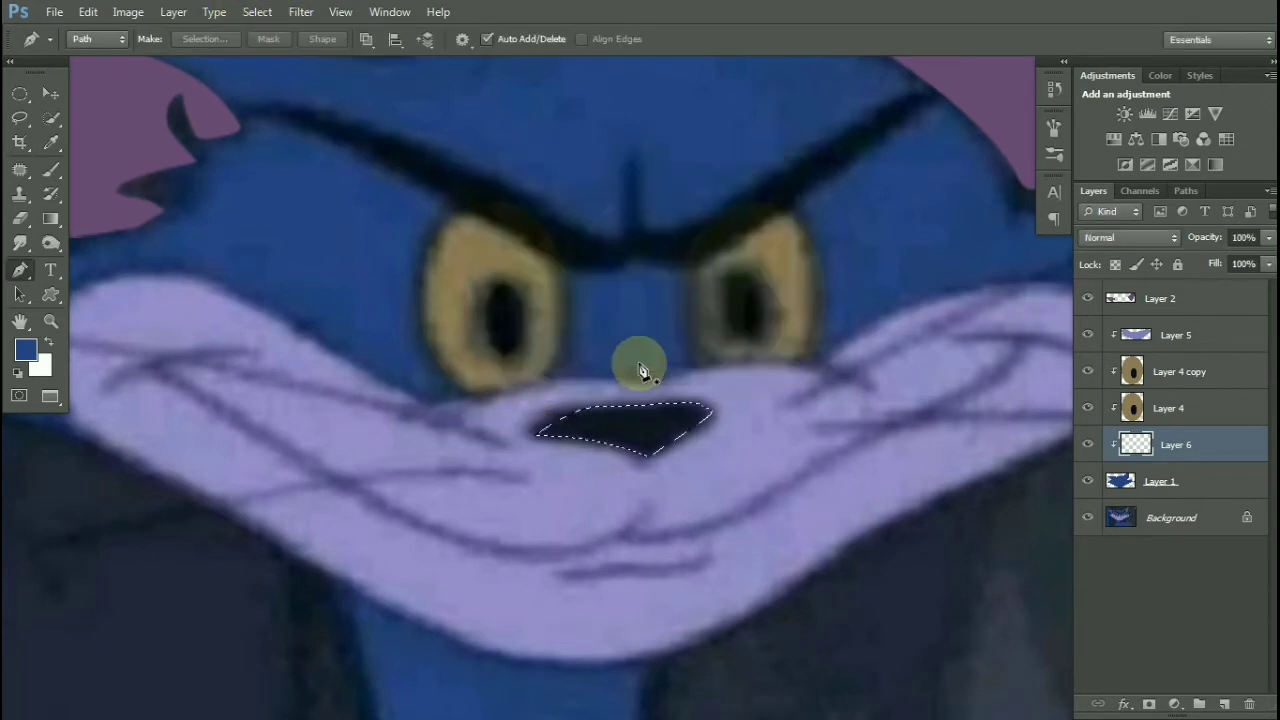
key(b)
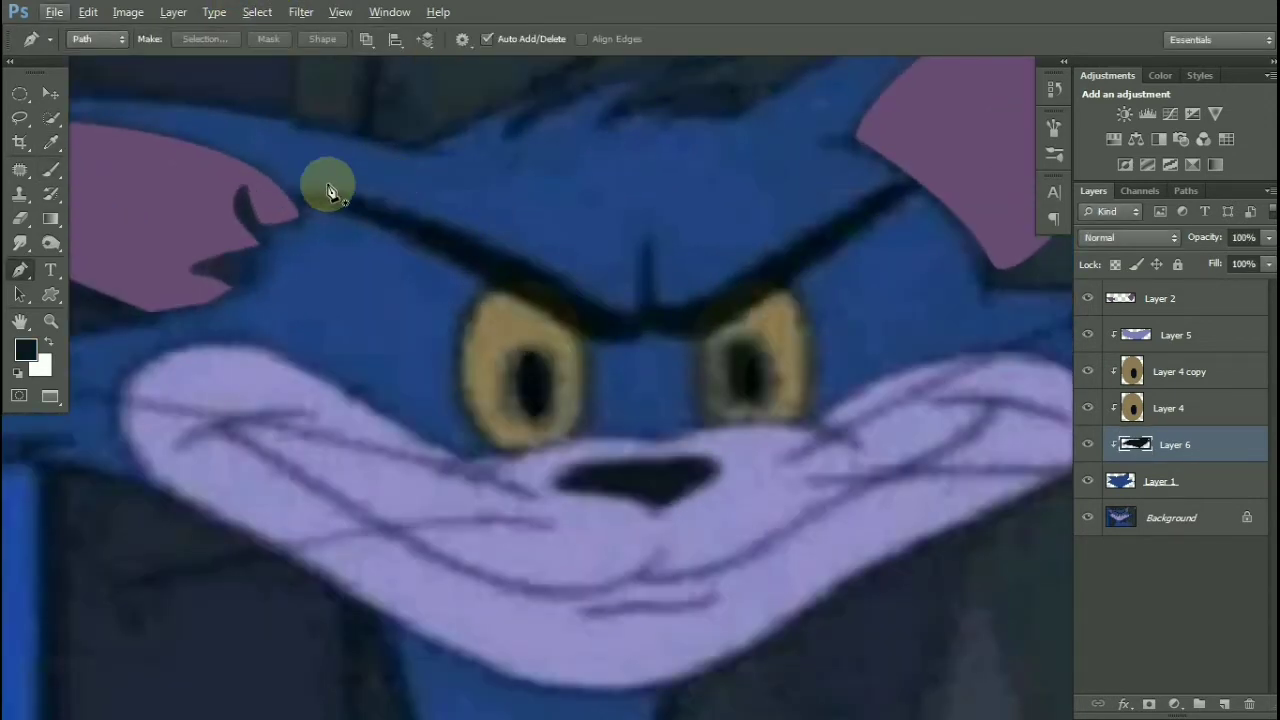
Trace both eyebrows and the central frown line as one closed Pen path and convert it to a selection
click(308, 196)
drag(480, 243, 540, 270)
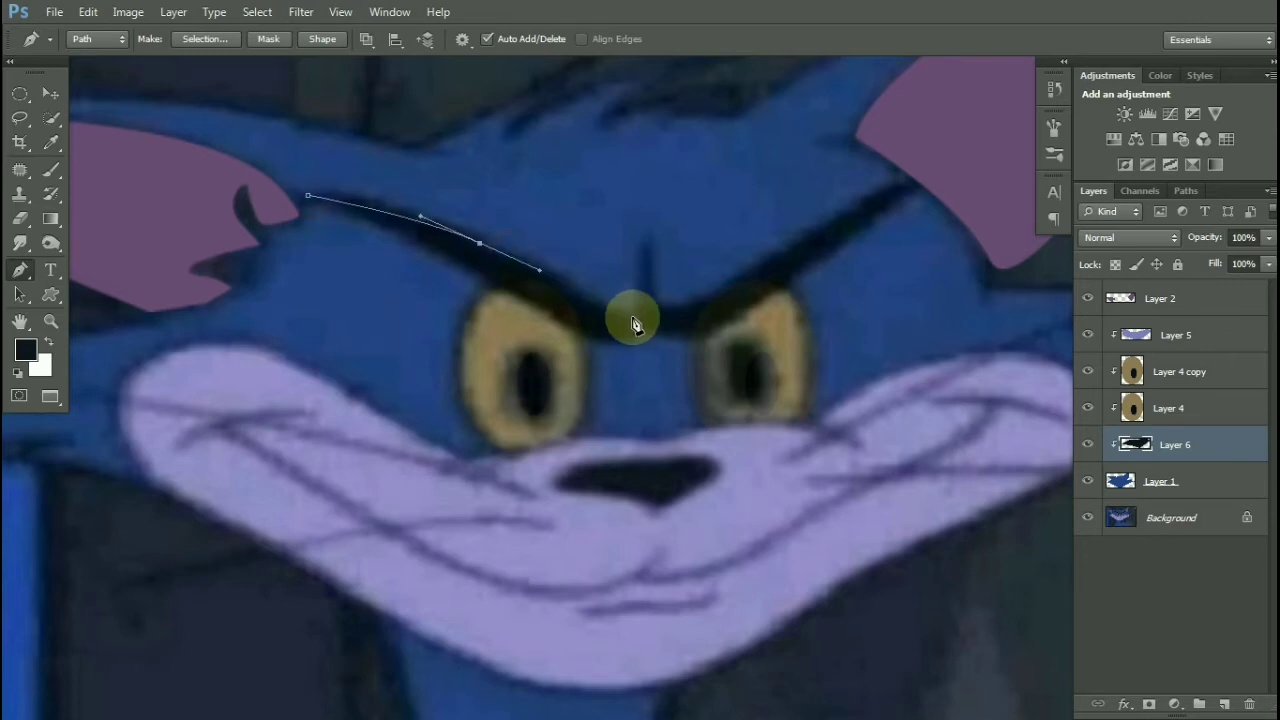
drag(645, 245, 664, 310)
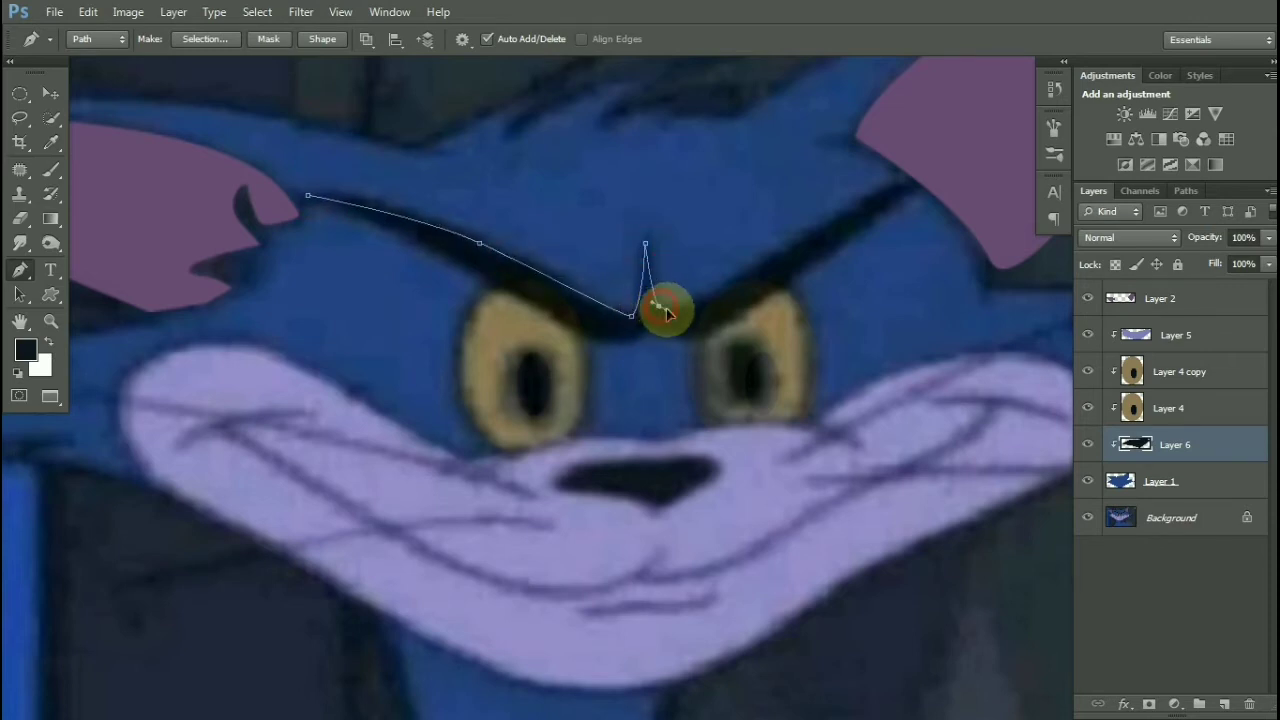
drag(767, 259, 783, 247)
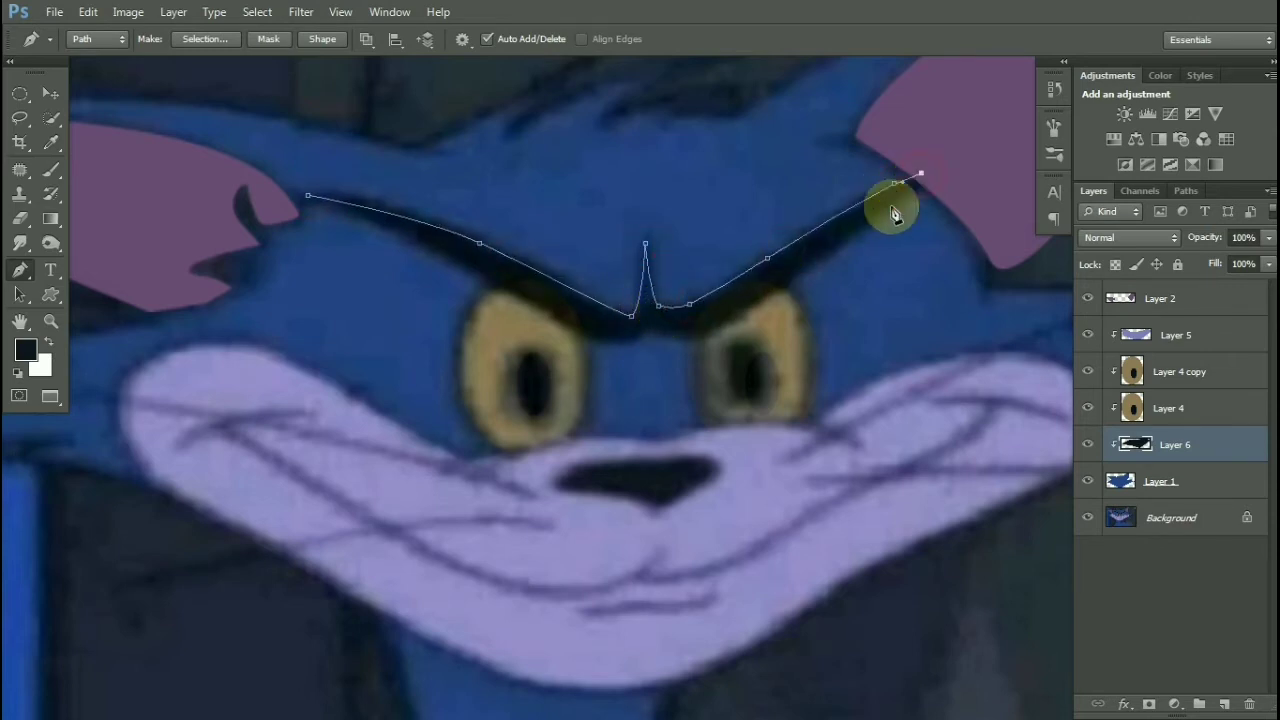
drag(895, 213, 875, 220)
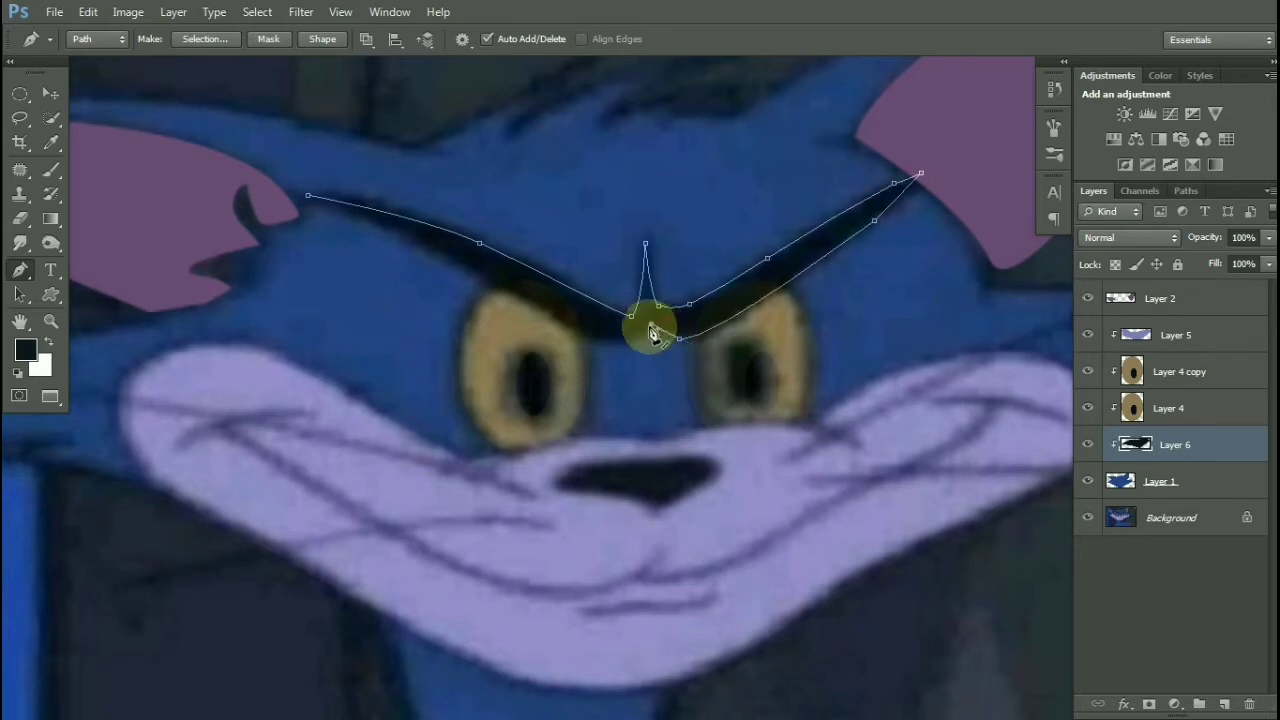
drag(574, 329, 522, 291)
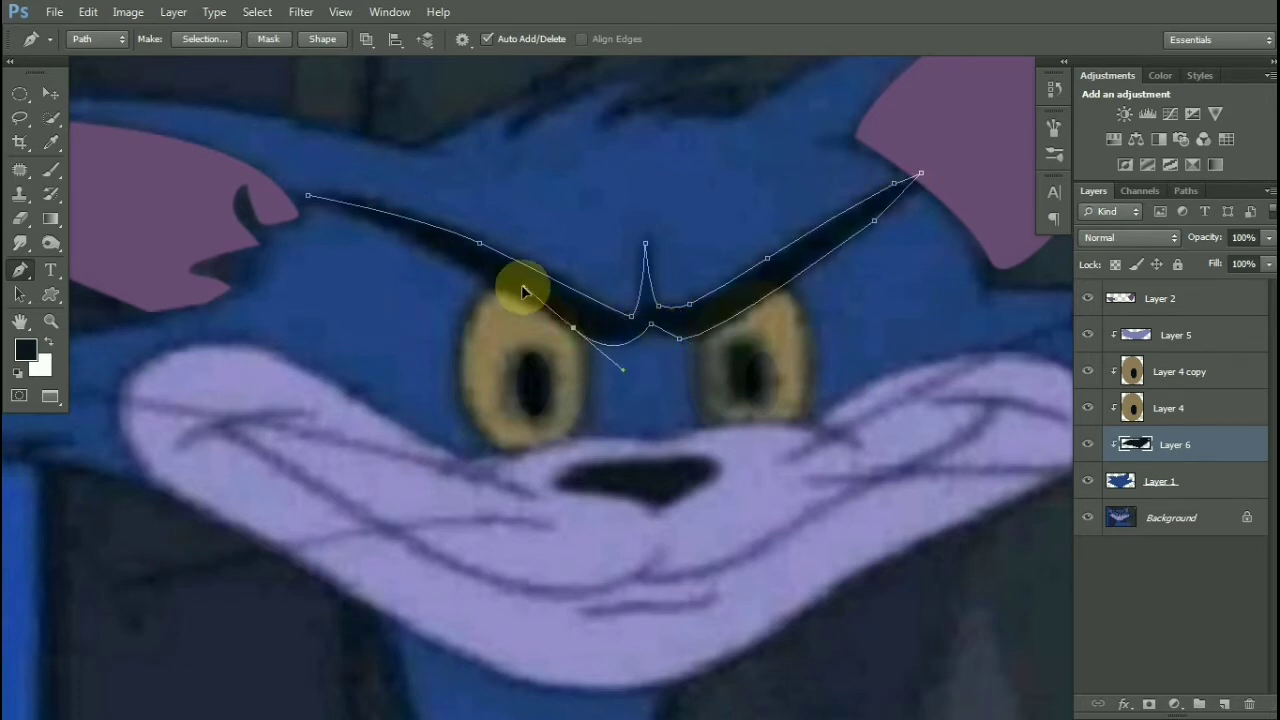
click(309, 198)
click(205, 39)
key(Return)
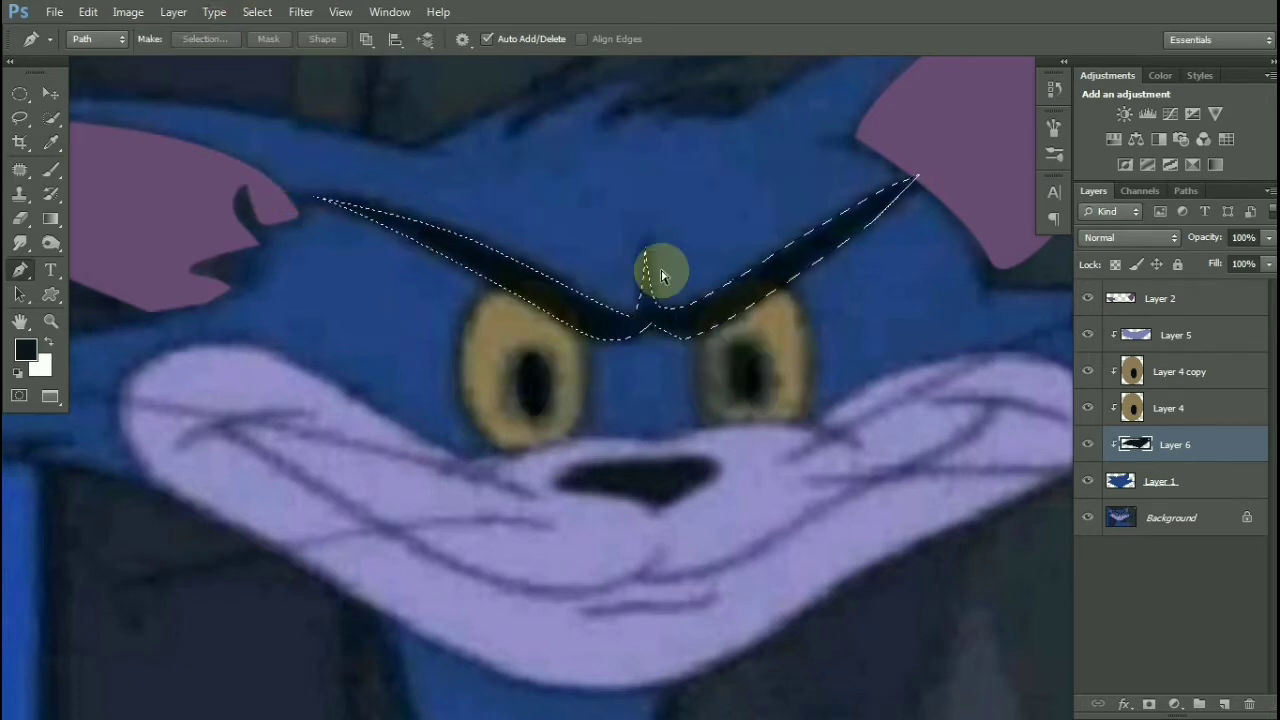
Fill the eyebrow selection with the dark colour on a new clipped layer and move that layer above the muzzle layer
key(ctrl+shift+alt+n)
key(ctrl+d)
drag(1180, 326, 1180, 322)
click(1167, 515)
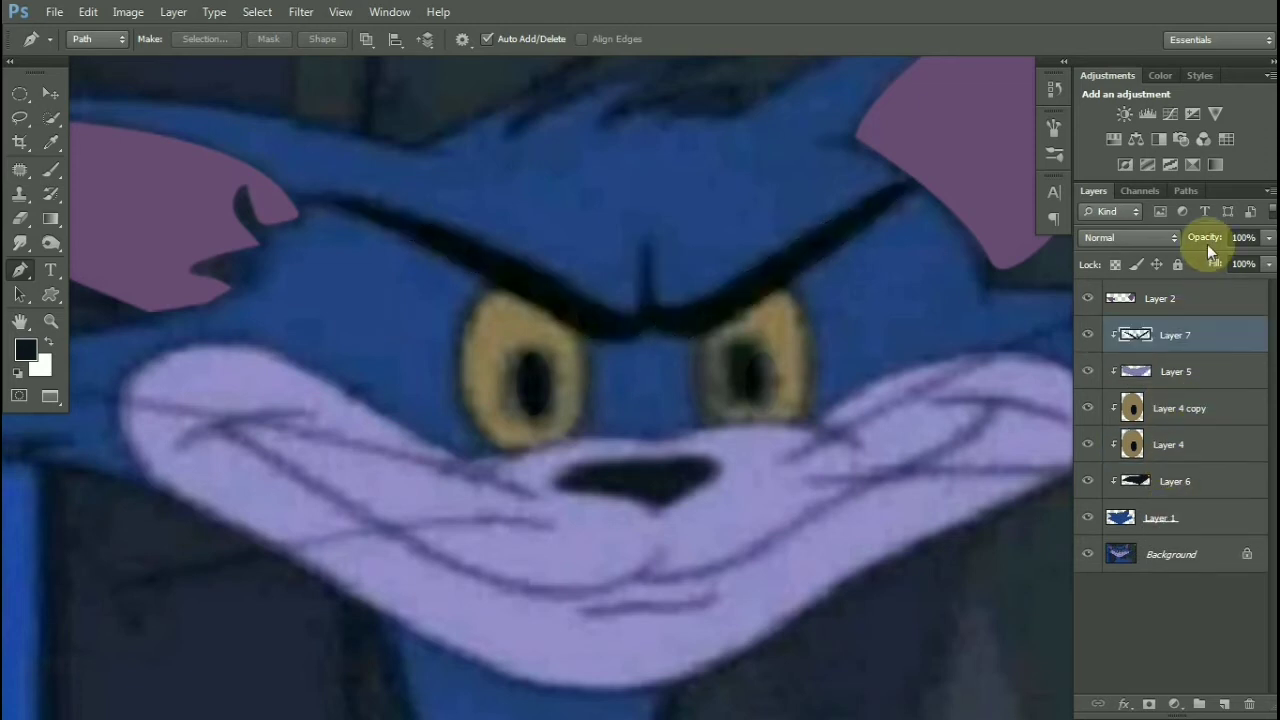
Set Layer 1's opacity to 95% to cover the original drawing and view the whole face
click(1206, 239)
text(95)
key(Return)
scroll(680, 300, down, 3)
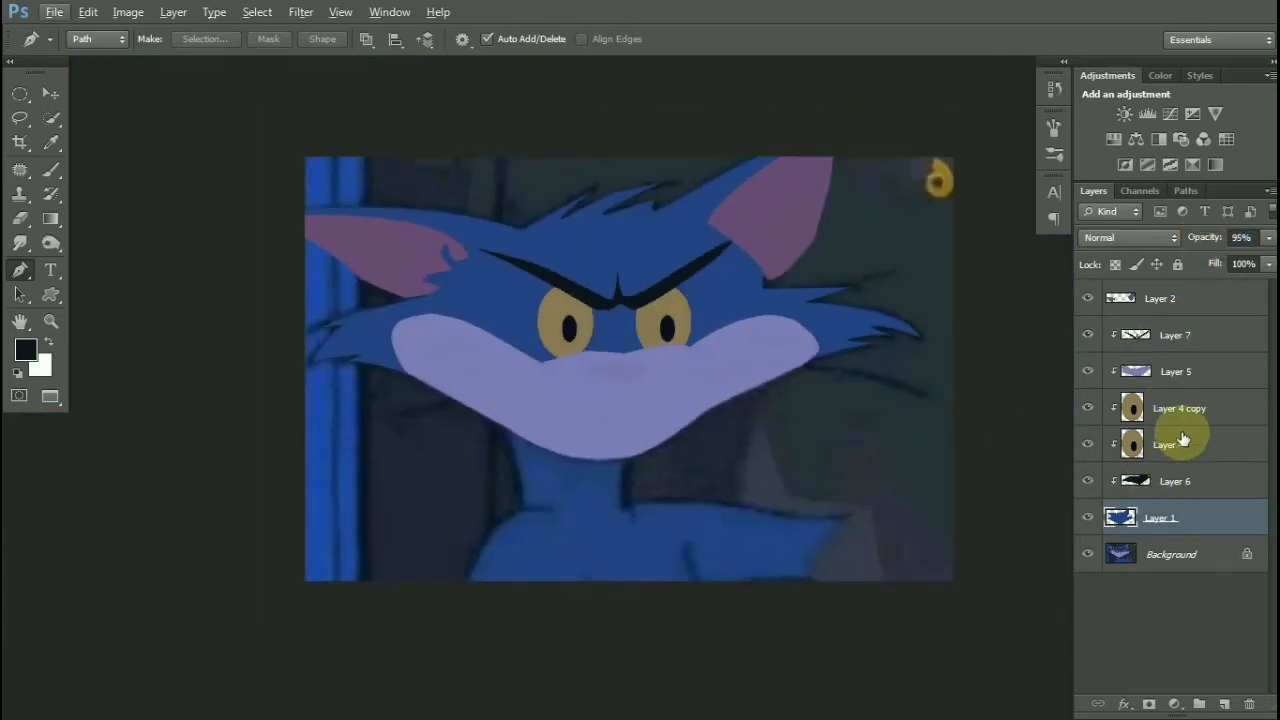
Lower Layer 1's opacity to 33% to check the original nose, and move Layer 6 above the muzzle layer
click(1188, 371)
click(1163, 515)
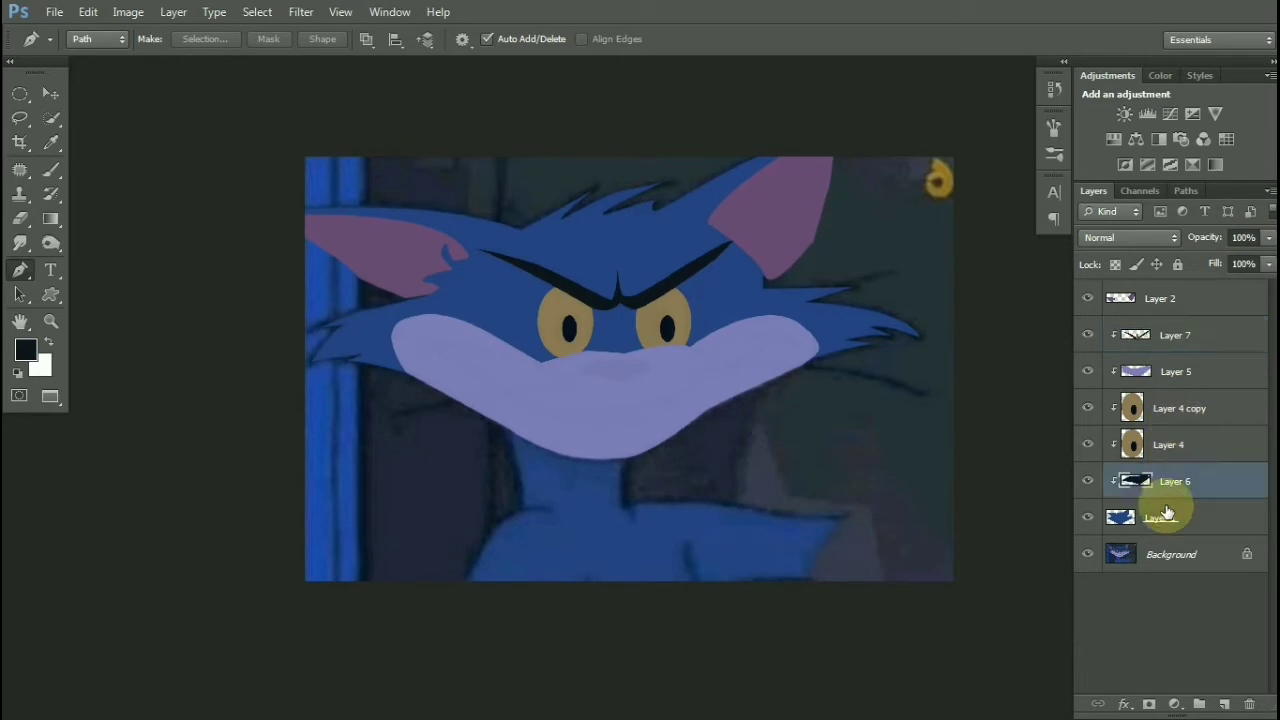
click(20, 93)
scroll(466, 289, up, 1)
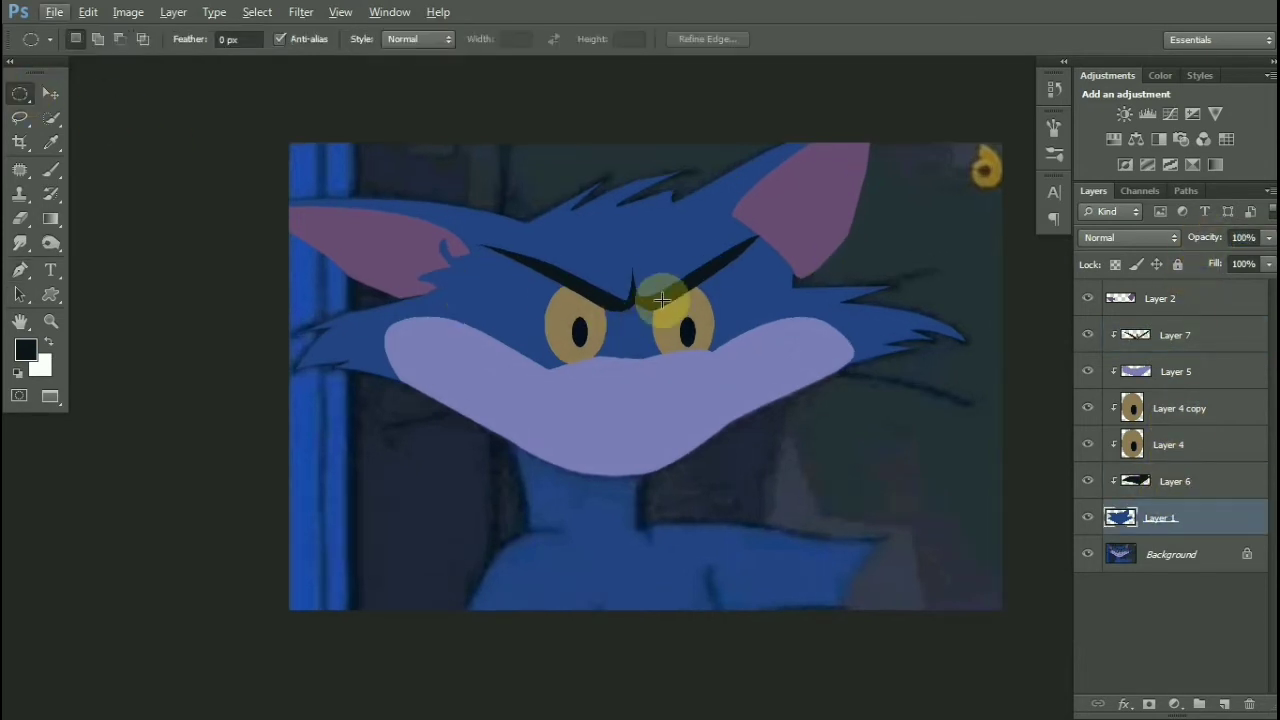
key(v)
scroll(553, 268, up, 2)
drag(1211, 243, 1150, 252)
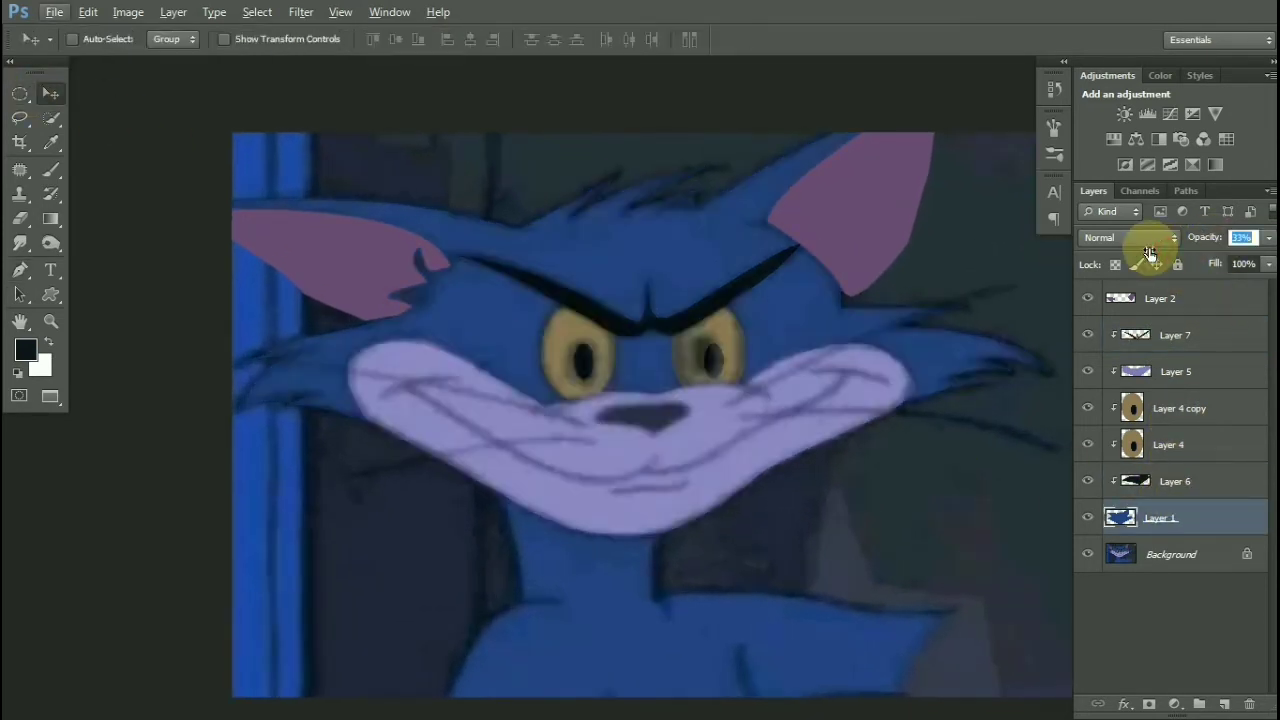
drag(1171, 486, 1171, 355)
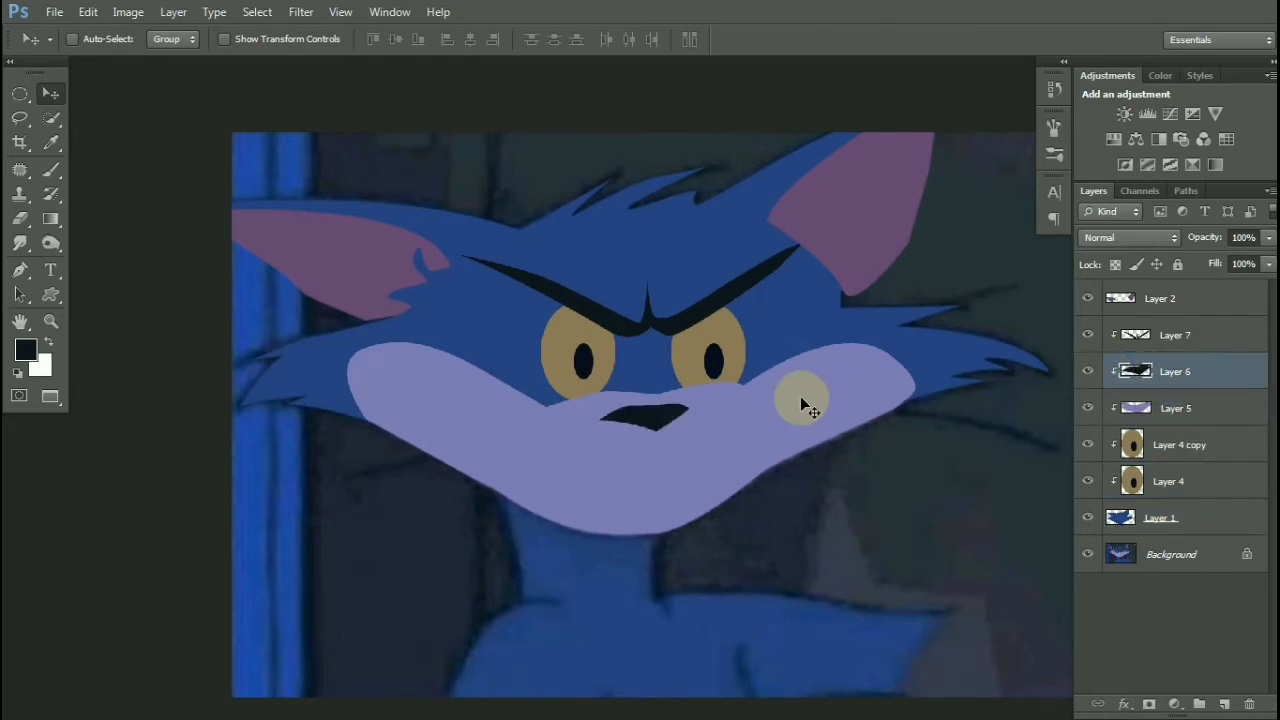
Reveal the original drawing, add a new clipped layer above Layer 1 and brush over the left side of the smile
click(1087, 520)
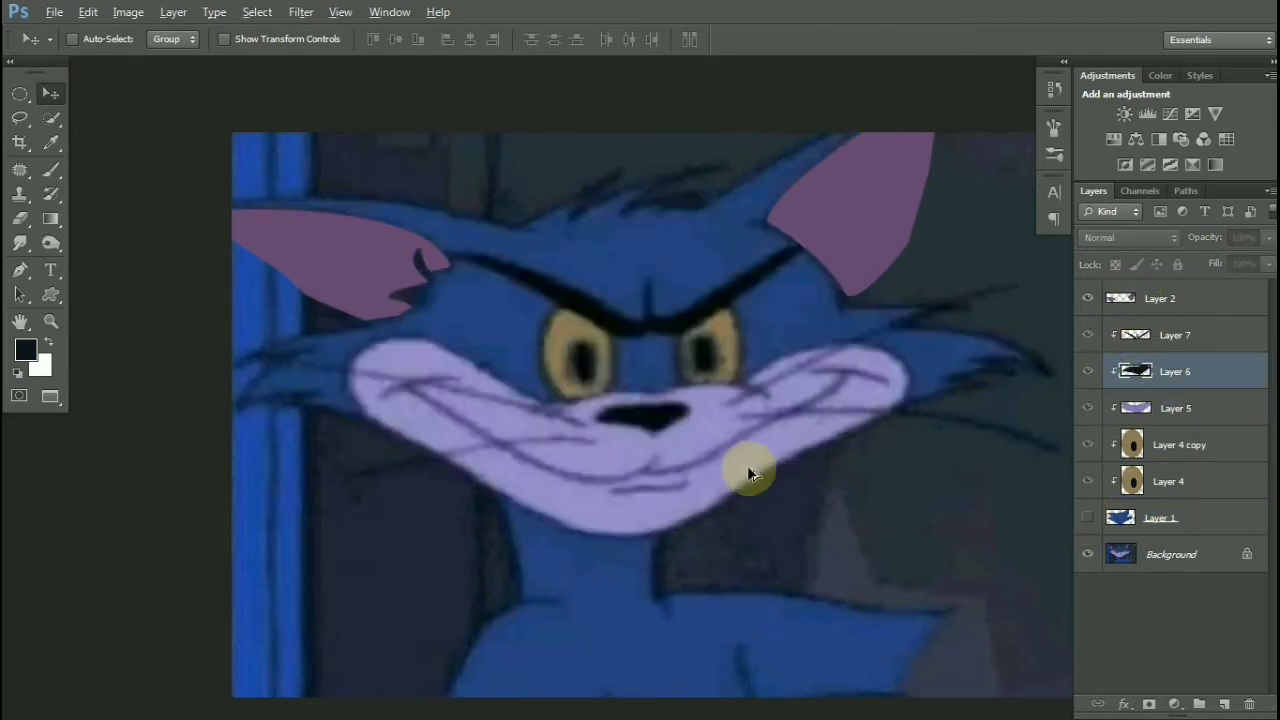
scroll(747, 465, up, 1)
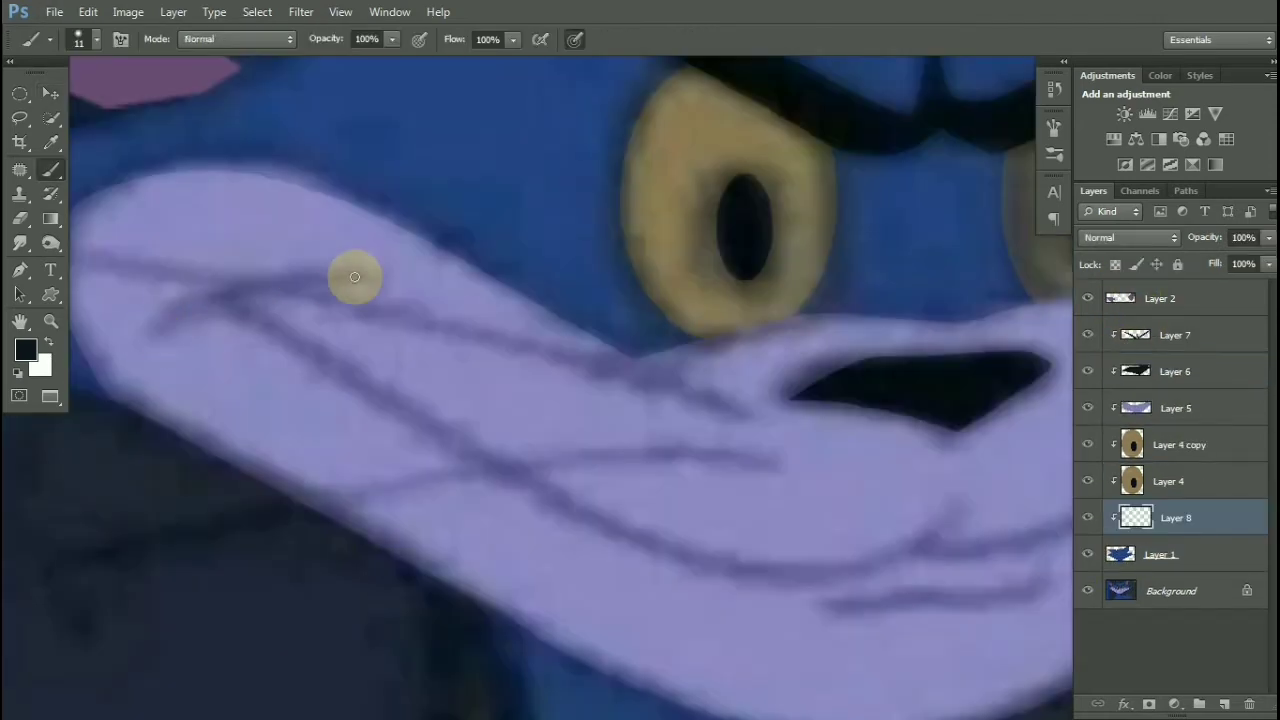
drag(354, 277, 237, 300)
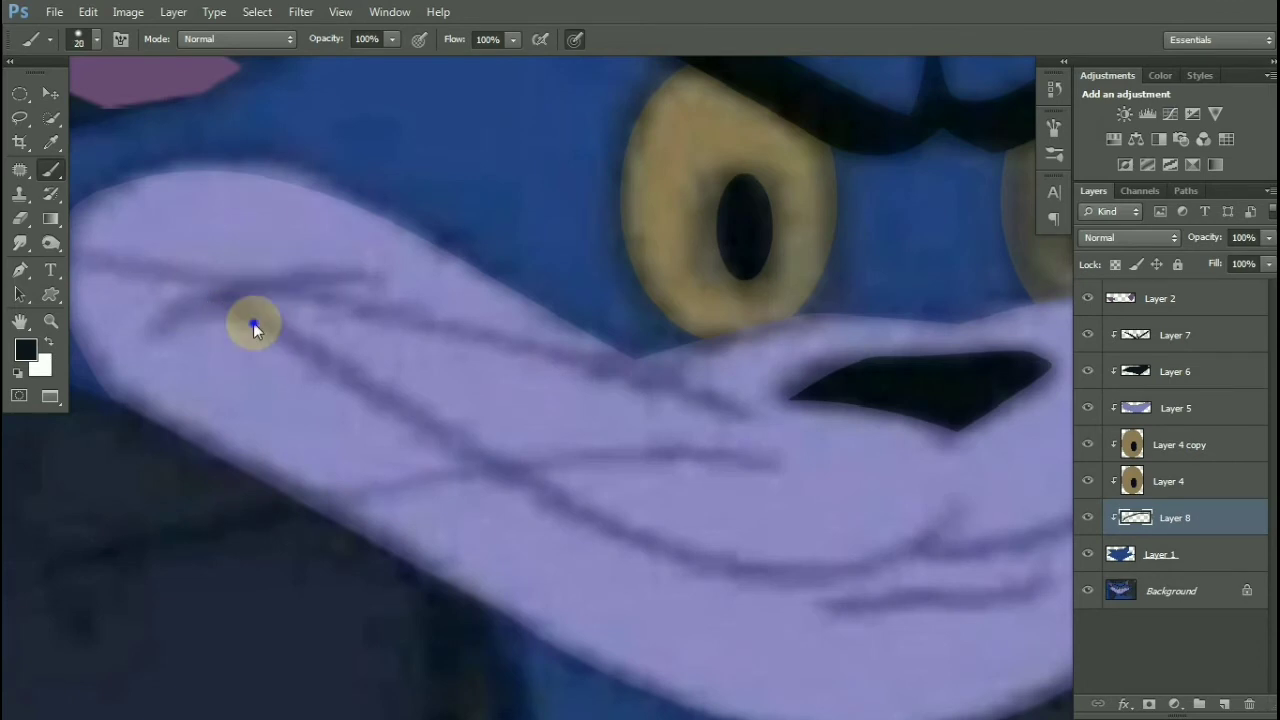
scroll(195, 240, down, 2)
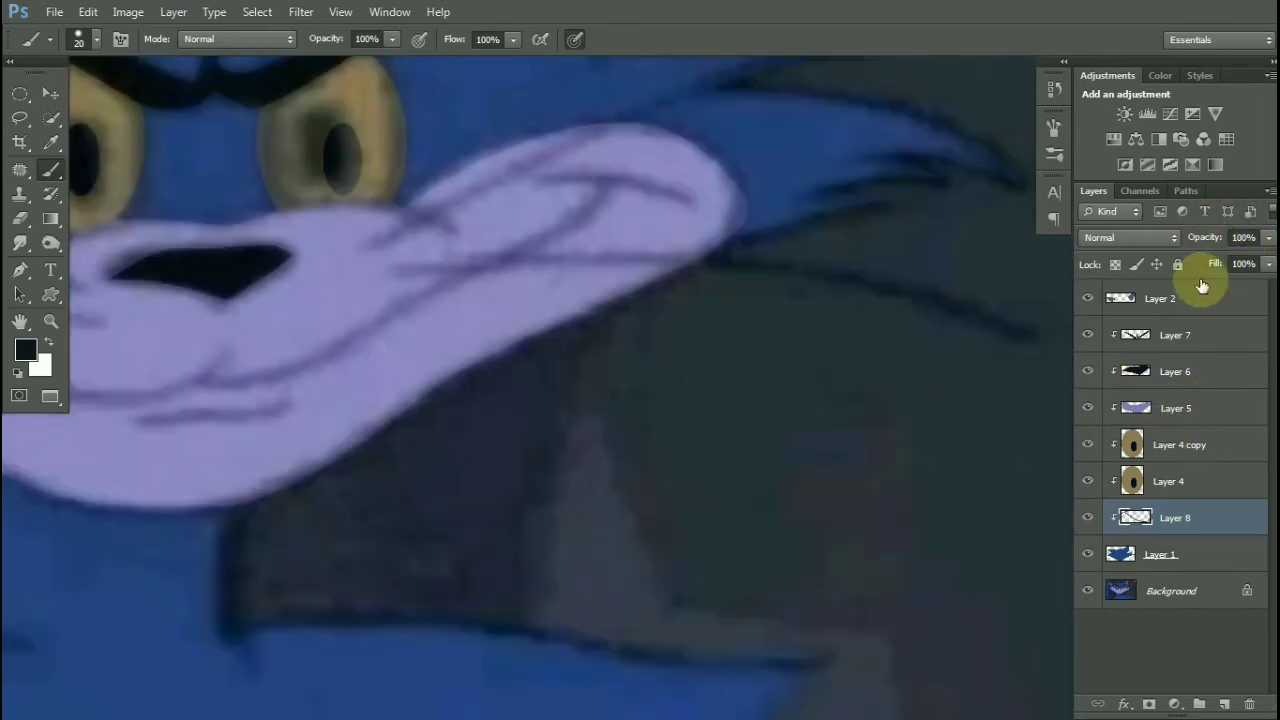
Move the mouth-line layer above the muzzle layer and brush the right half of the smile with its thin corner crease
drag(1175, 517, 1128, 393)
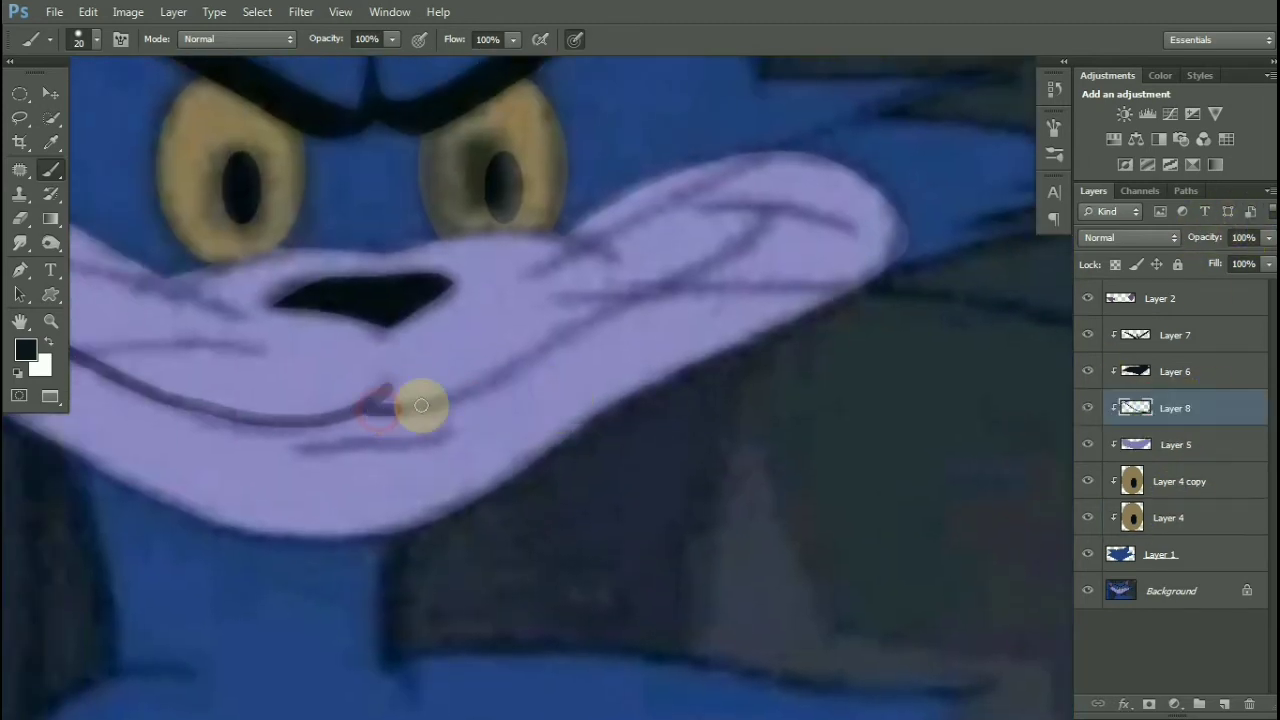
drag(421, 405, 739, 243)
key(ctrl+z)
drag(614, 317, 713, 256)
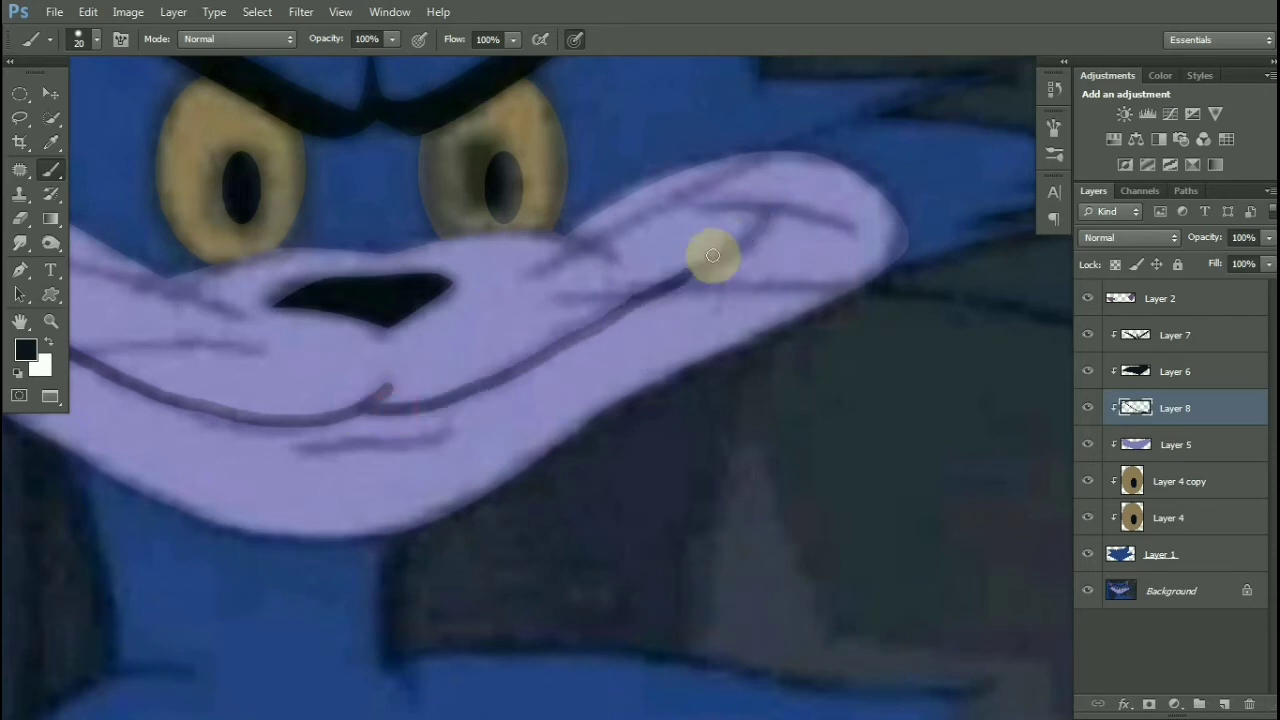
alt+right_click(716, 214)
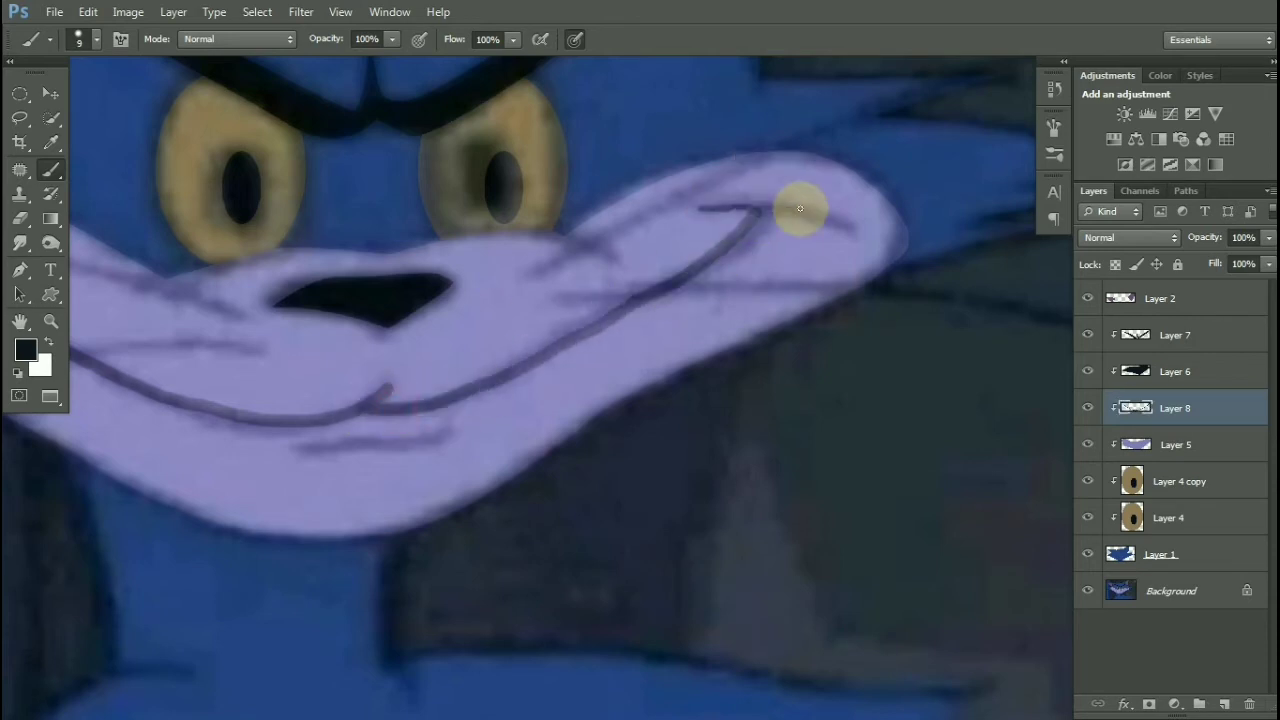
Erase the left part of the smile line and repaint it from the corner crease with a 28 px brush
key(ctrl+minus)
scroll(272, 372, up, 3)
key(e)
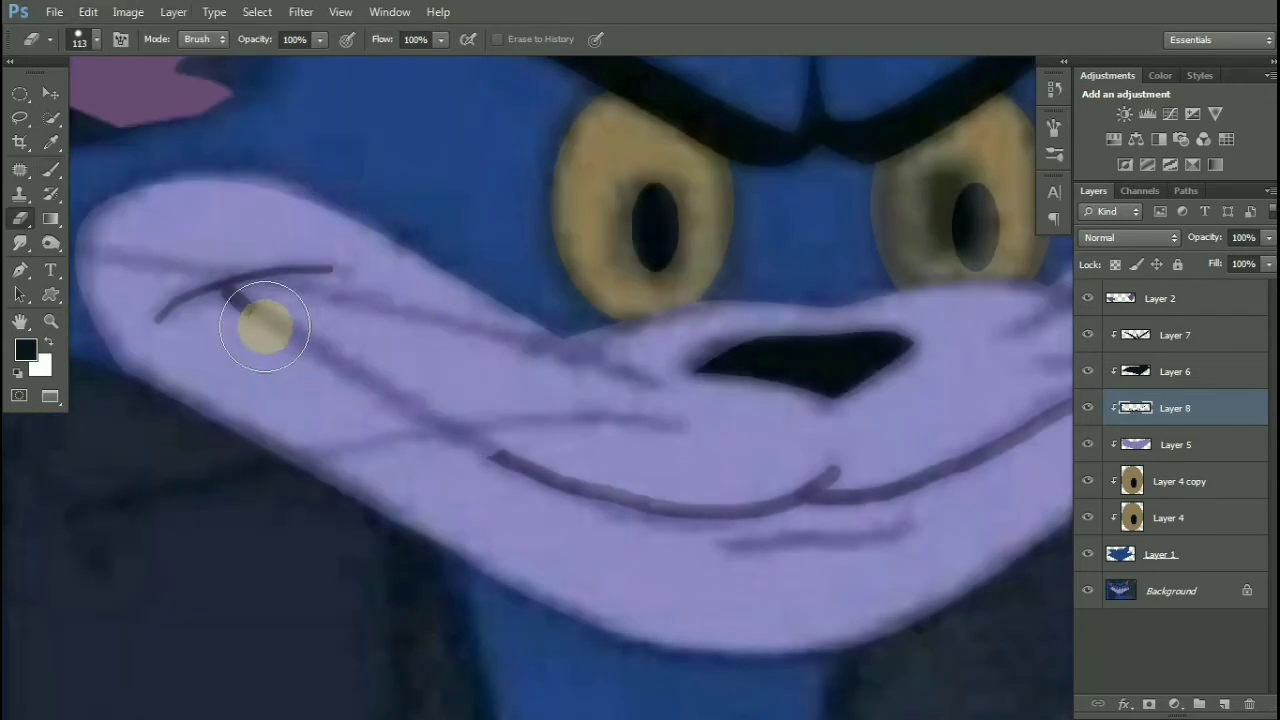
drag(466, 457, 606, 499)
key(b)
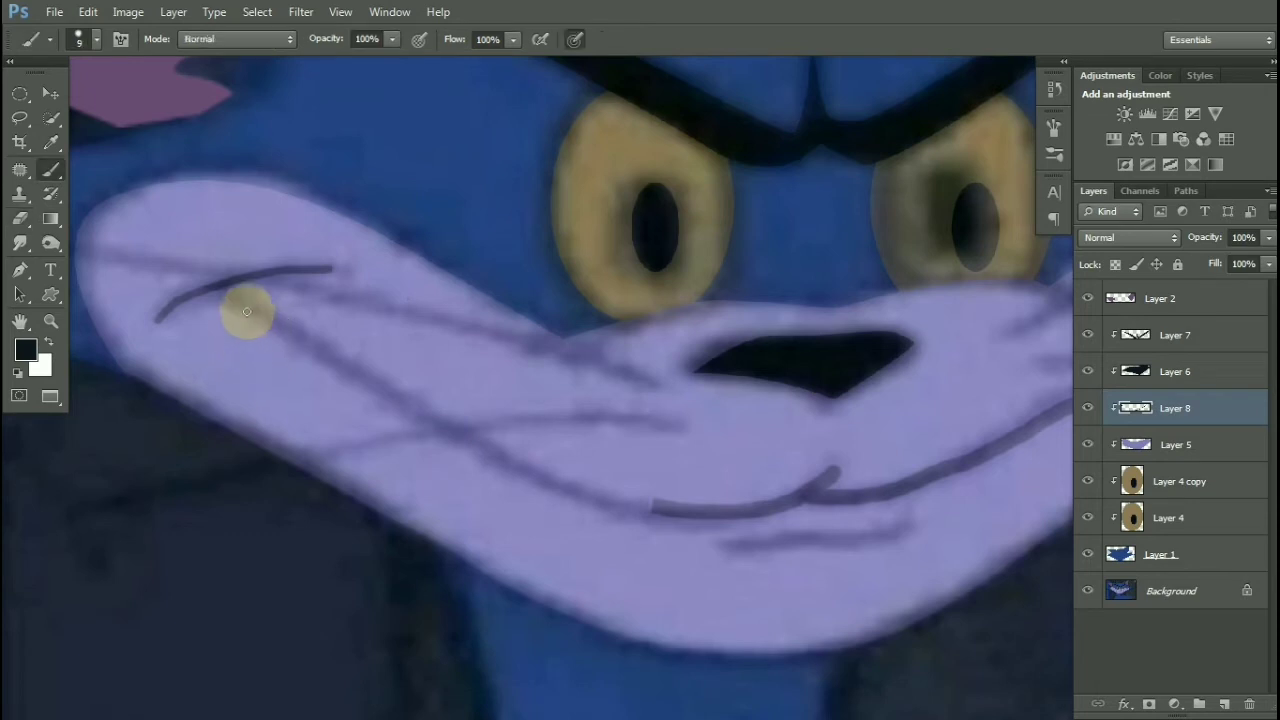
mouse_move(246, 309)
mouse_down()
mouse_move(318, 351)
mouse_move(485, 443)
mouse_move(629, 486)
mouse_up()
key(ctrl+z)
mouse_move(223, 289)
mouse_down()
mouse_move(376, 394)
mouse_move(568, 483)
mouse_move(719, 513)
mouse_up()
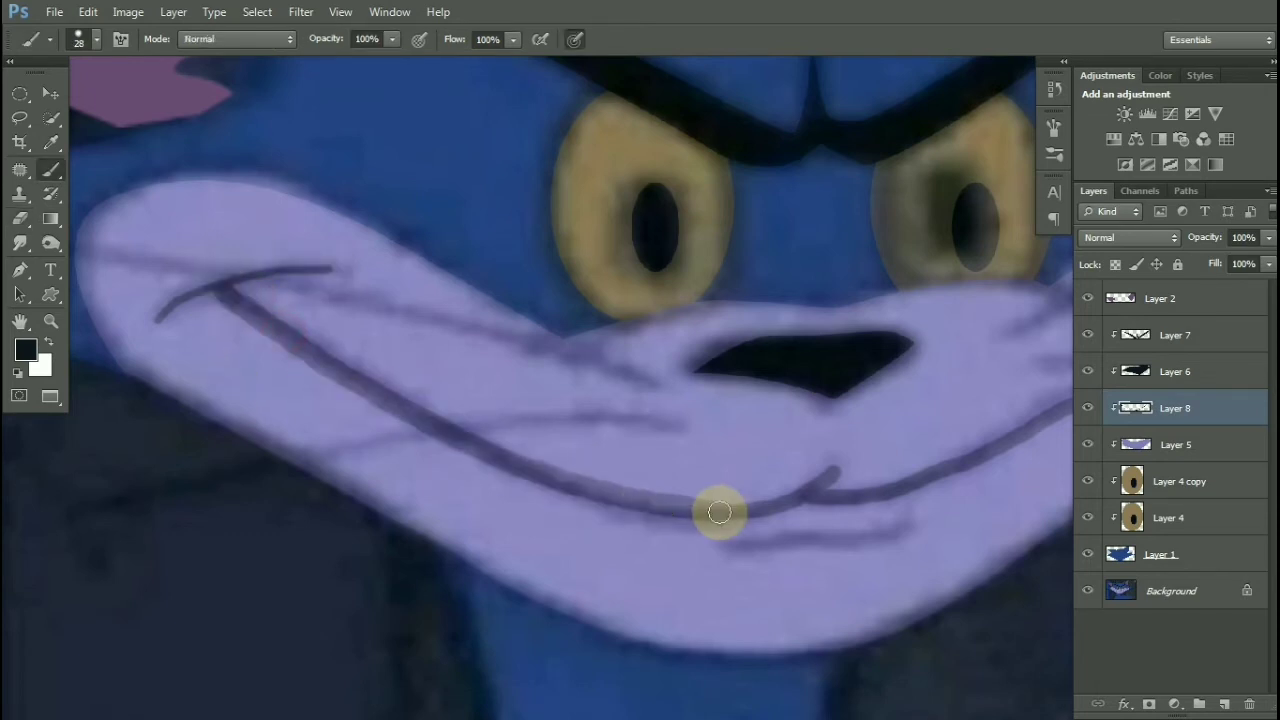
Restore Layer 1's opacity to 100% and toggle its visibility to compare the redrawn face with the original
scroll(688, 448, down, 3)
drag(935, 431, 845, 326)
click(1218, 560)
drag(1224, 245, 1279, 245)
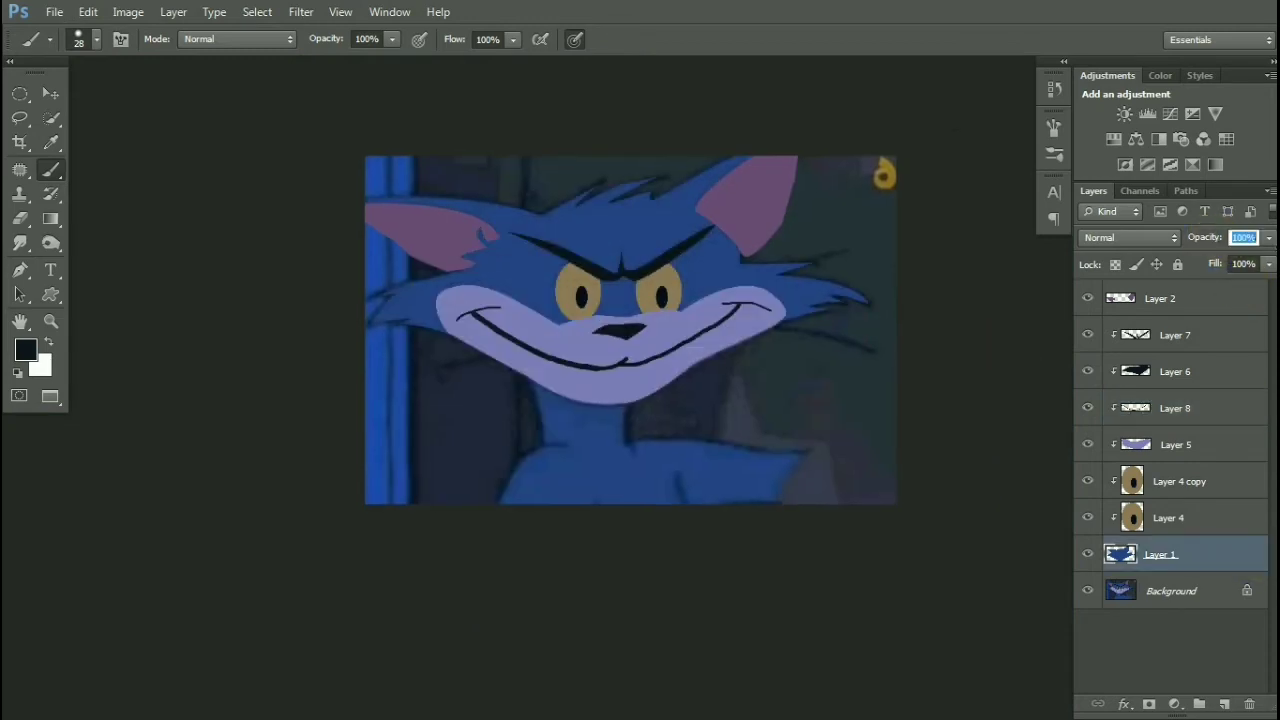
scroll(470, 352, up, 1)
scroll(340, 386, down, 1)
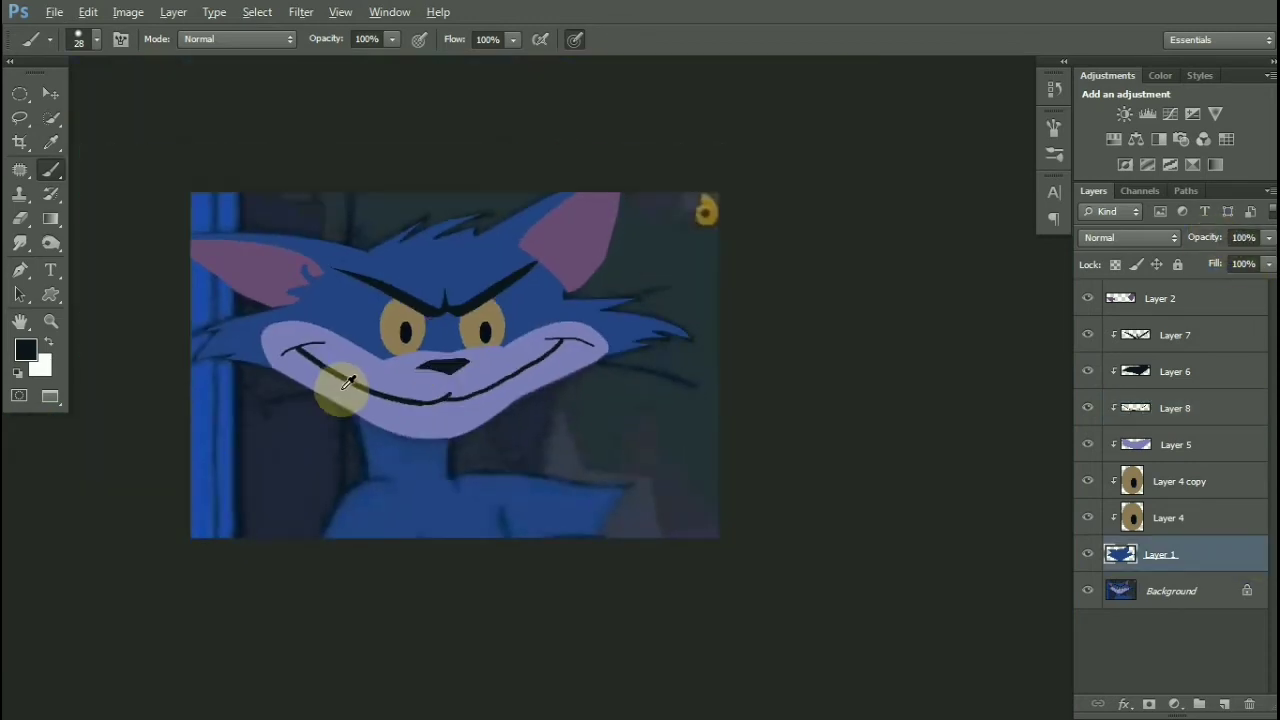
scroll(337, 386, up, 2)
click(1087, 554)
click(1087, 554)
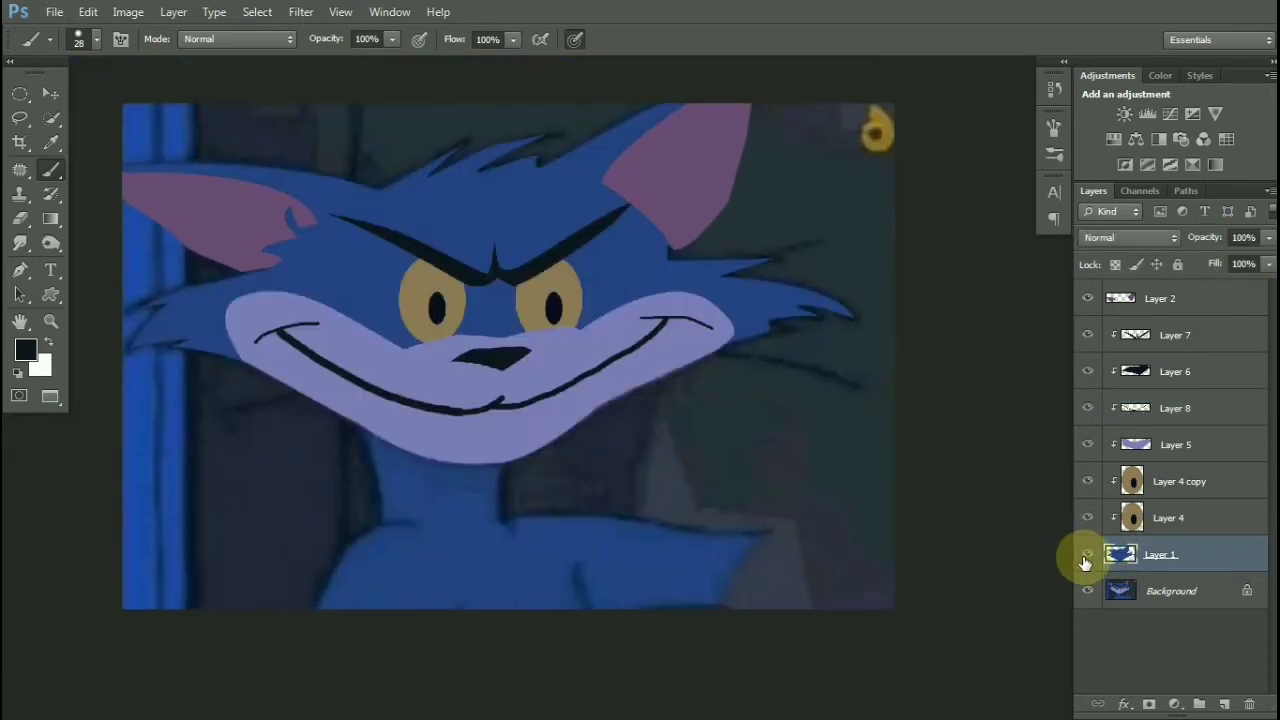
Hide Layer 1, add a new clipped layer above the mouth-line layer and trace the lower lip line with a 10 px brush
click(1087, 554)
scroll(343, 355, up, 1)
click(1150, 408)
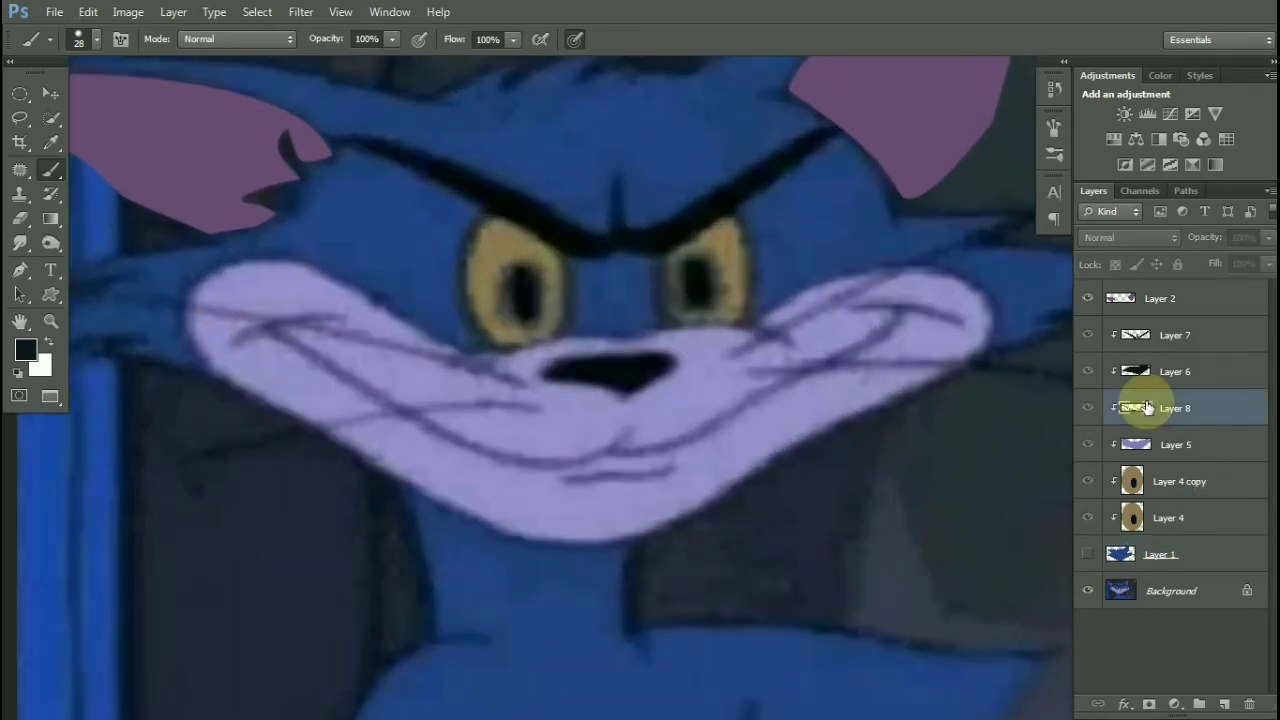
key(ctrl+shift+alt+n)
scroll(566, 455, up, 1)
scroll(566, 455, up, 1)
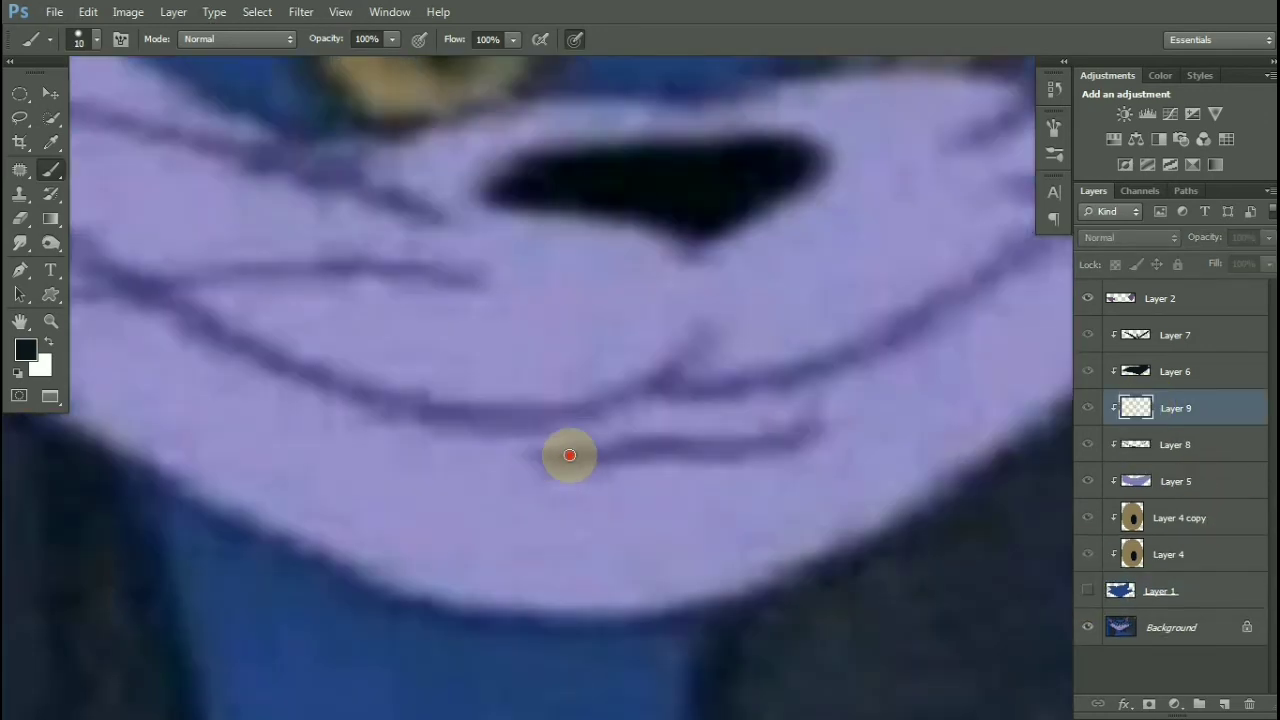
scroll(812, 420, down, 3)
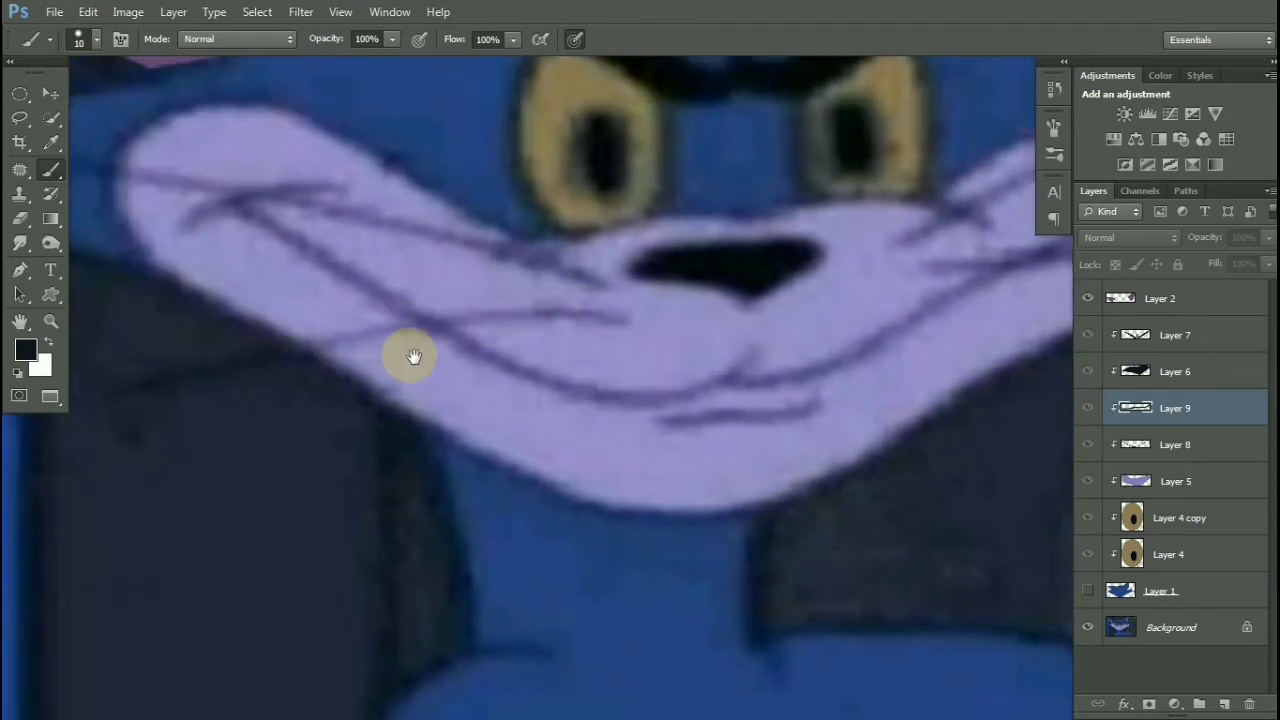
Trace the whiskers across both sides of the muzzle, enlarging the brush to 26 px for the right side
drag(413, 356, 580, 426)
drag(580, 323, 55, 305)
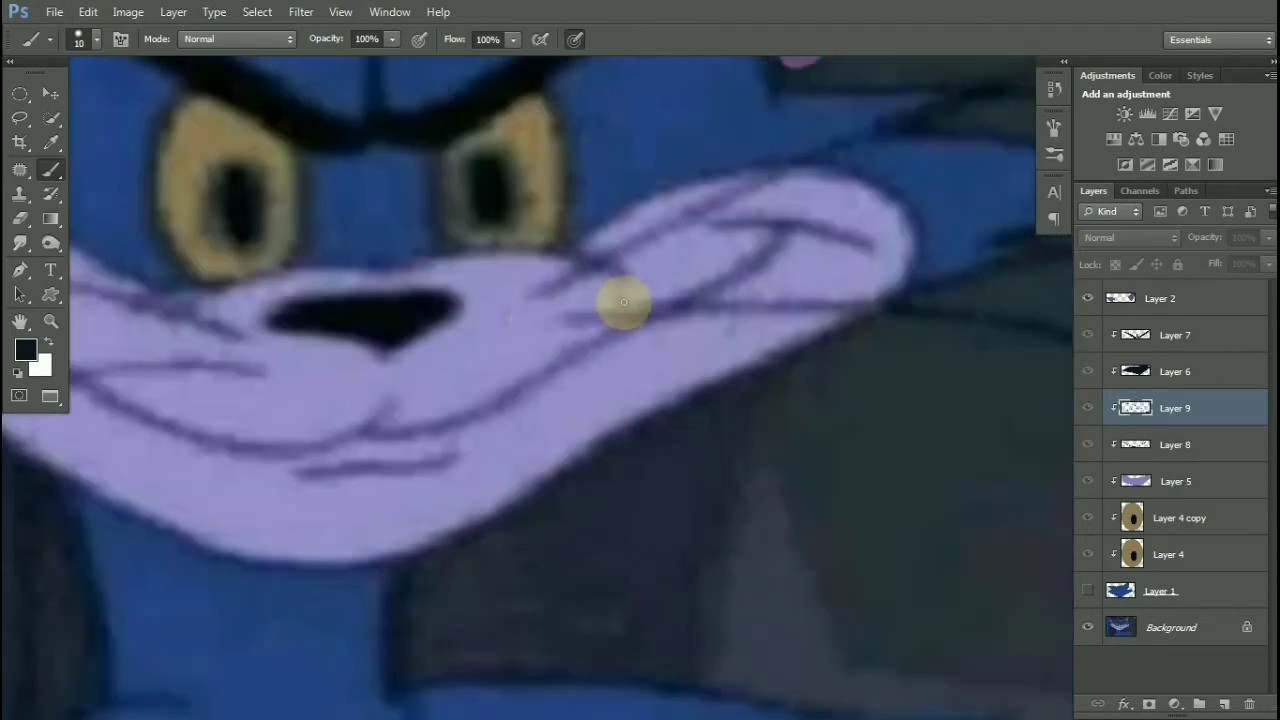
scroll(356, 360, down, 2)
drag(371, 351, 368, 356)
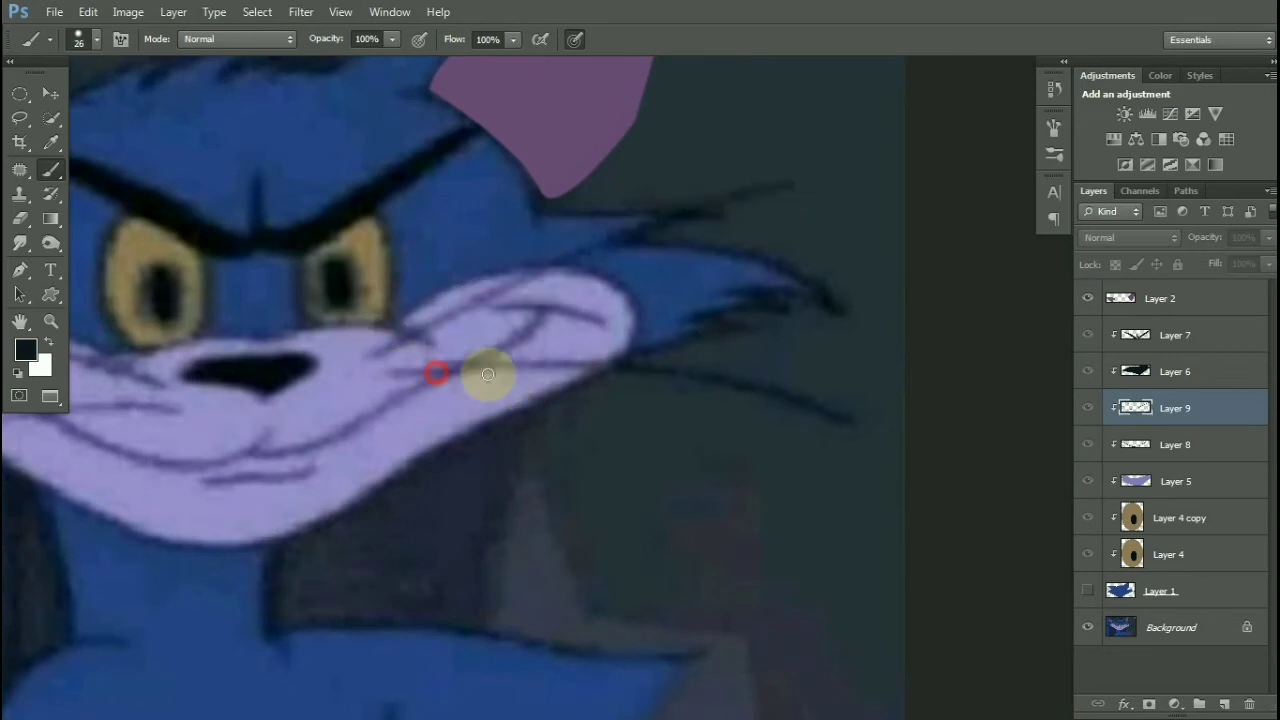
Show Layer 1 again to check the mouth line and whiskers against the coloured face
scroll(678, 388, down, 3)
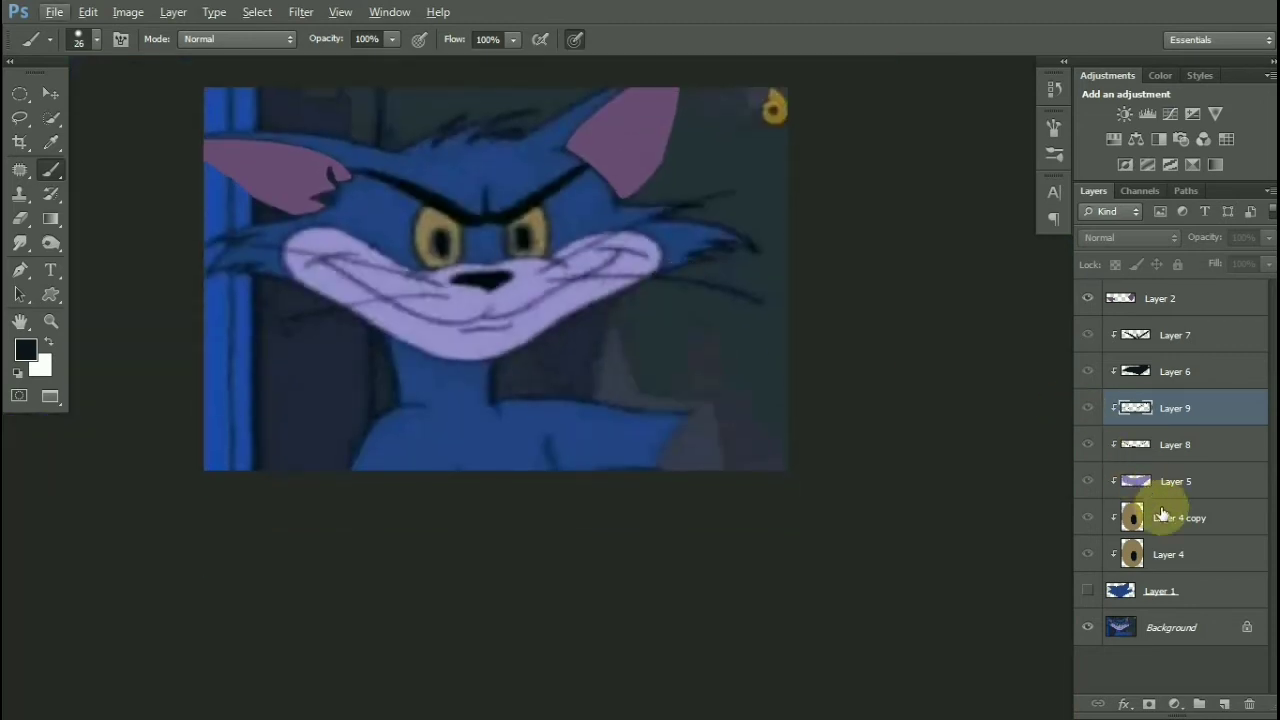
click(1088, 590)
click(1160, 591)
drag(503, 326, 540, 406)
scroll(536, 380, down, 2)
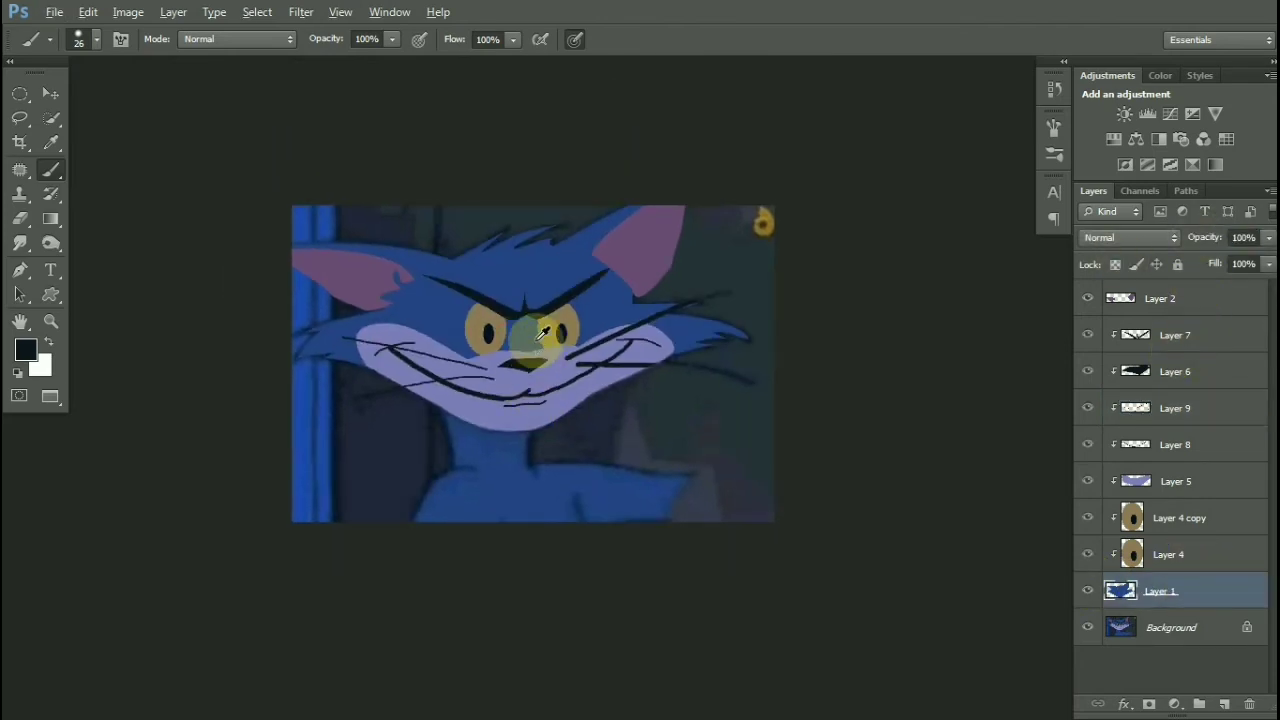
Add a black outside Stroke layer style to the muzzle on Layer 5
scroll(534, 335, up, 3)
click(51, 92)
click(1158, 483)
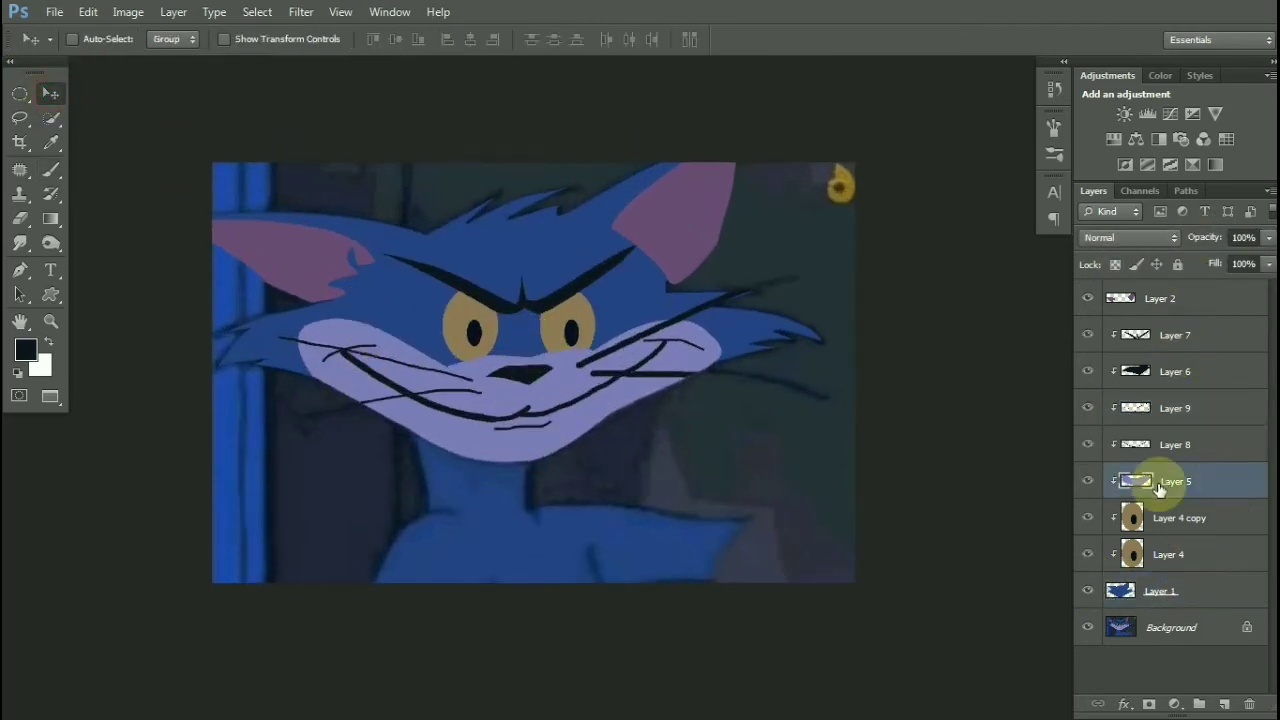
click(1090, 483)
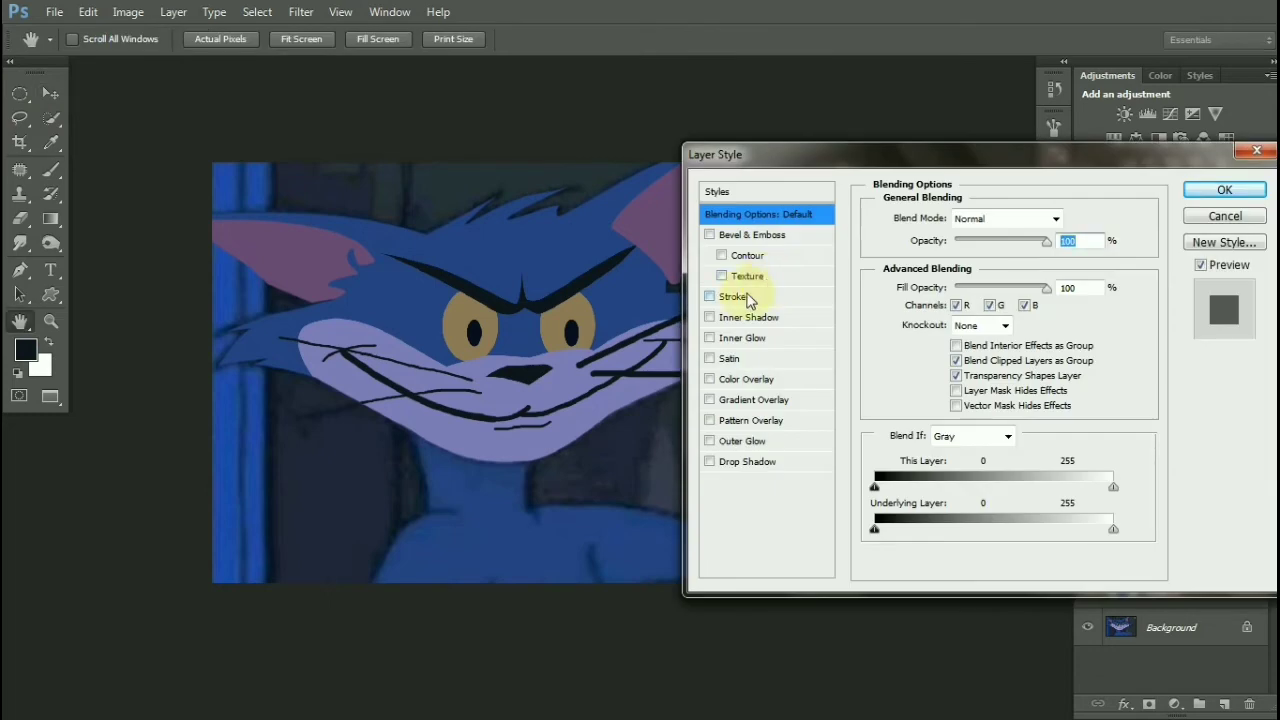
click(745, 297)
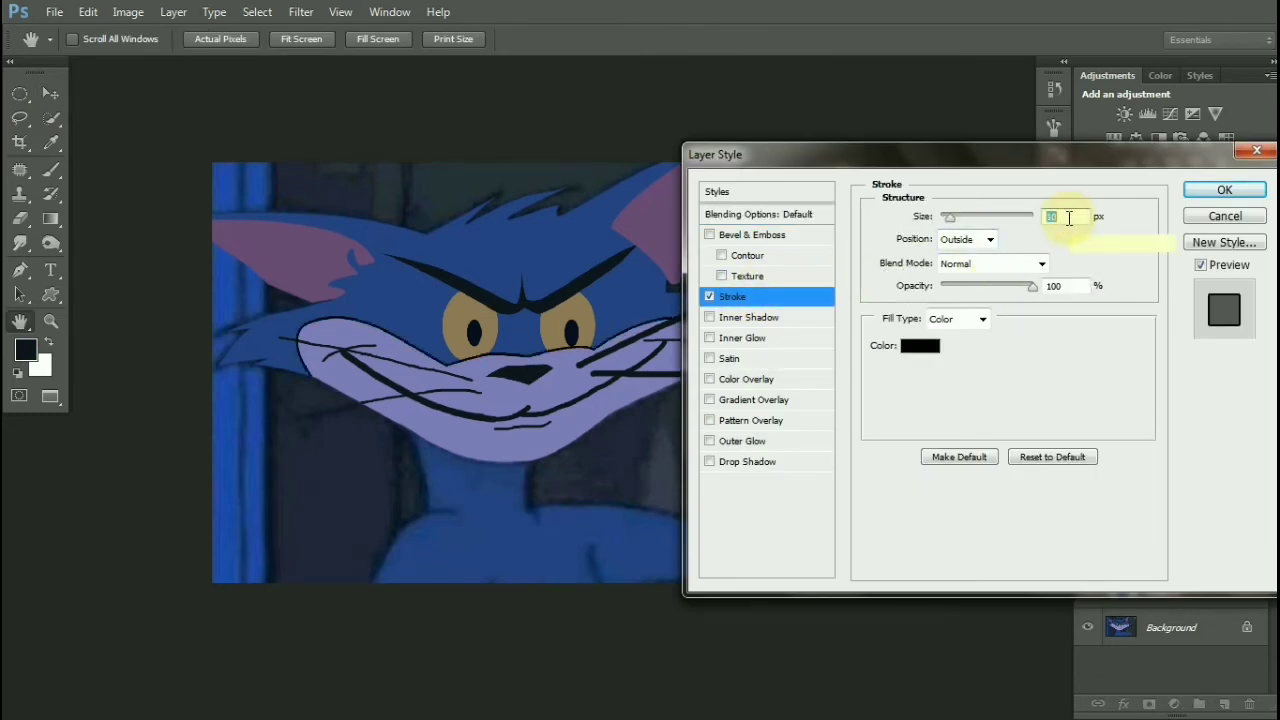
ctrl+click(529, 252)
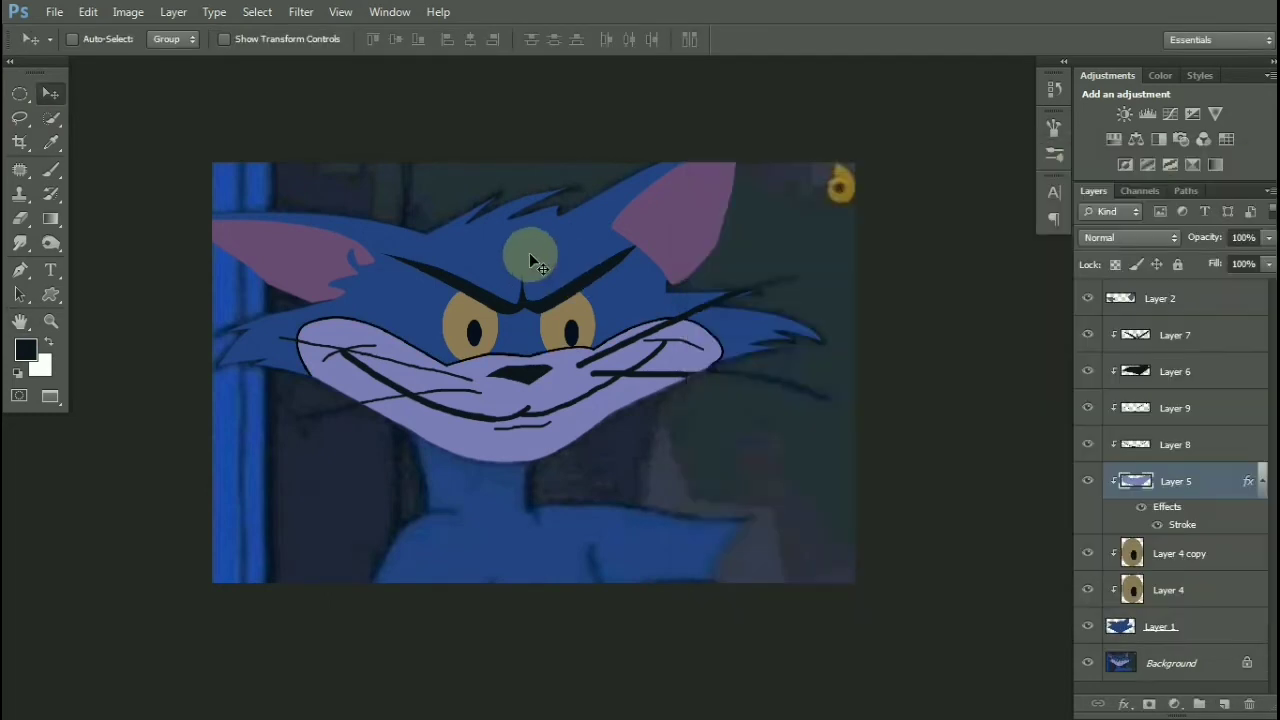
Add a black outside Stroke layer style to the blue head shape on Layer 1
click(1135, 490)
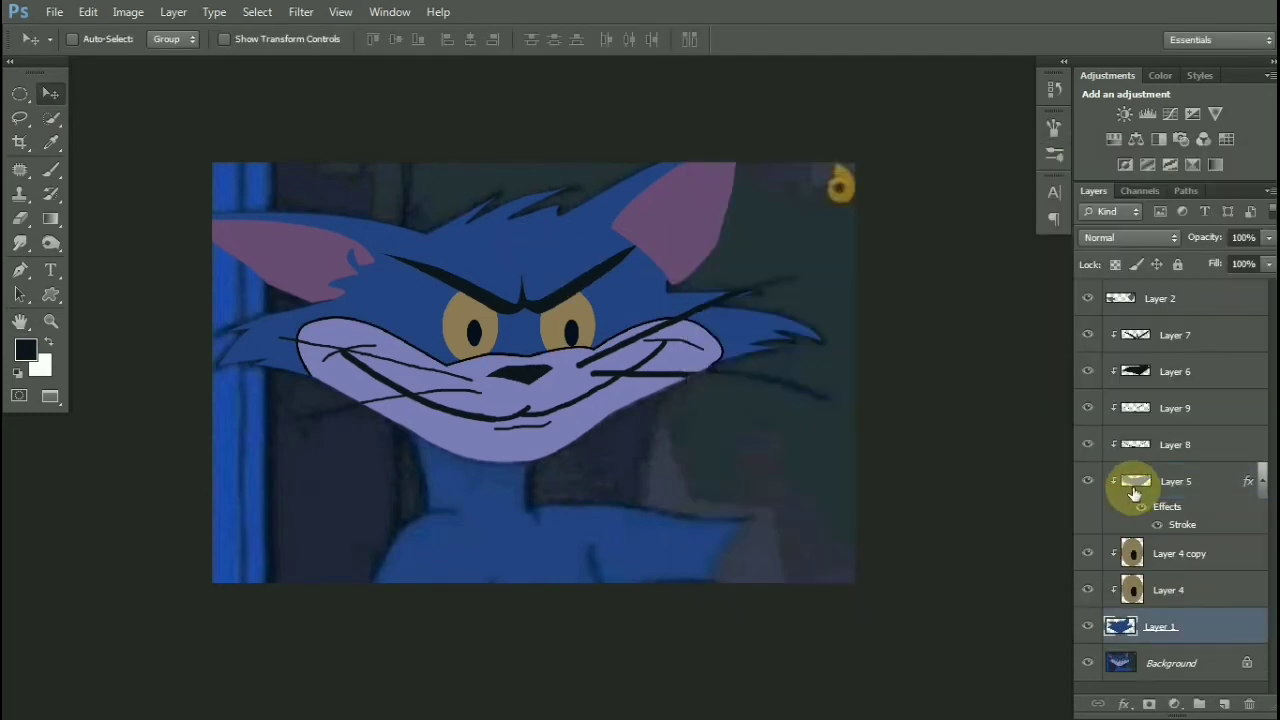
double_click(1219, 624)
click(732, 296)
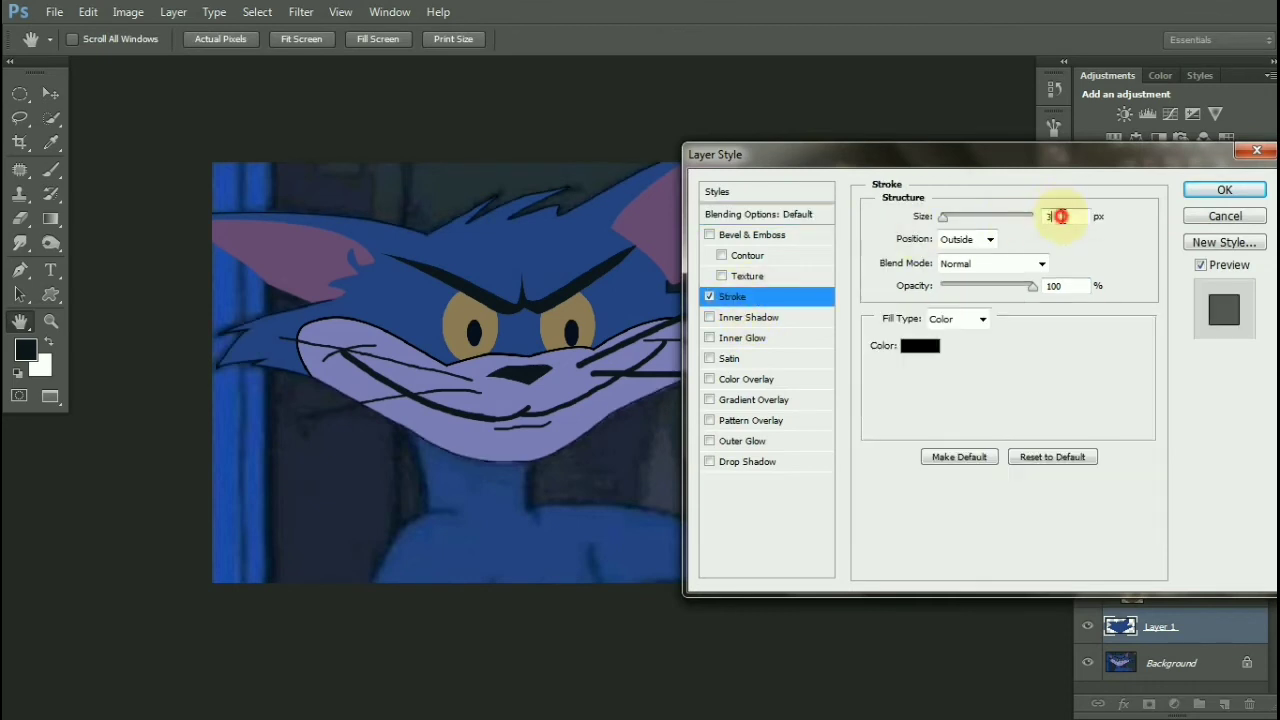
key(Return)
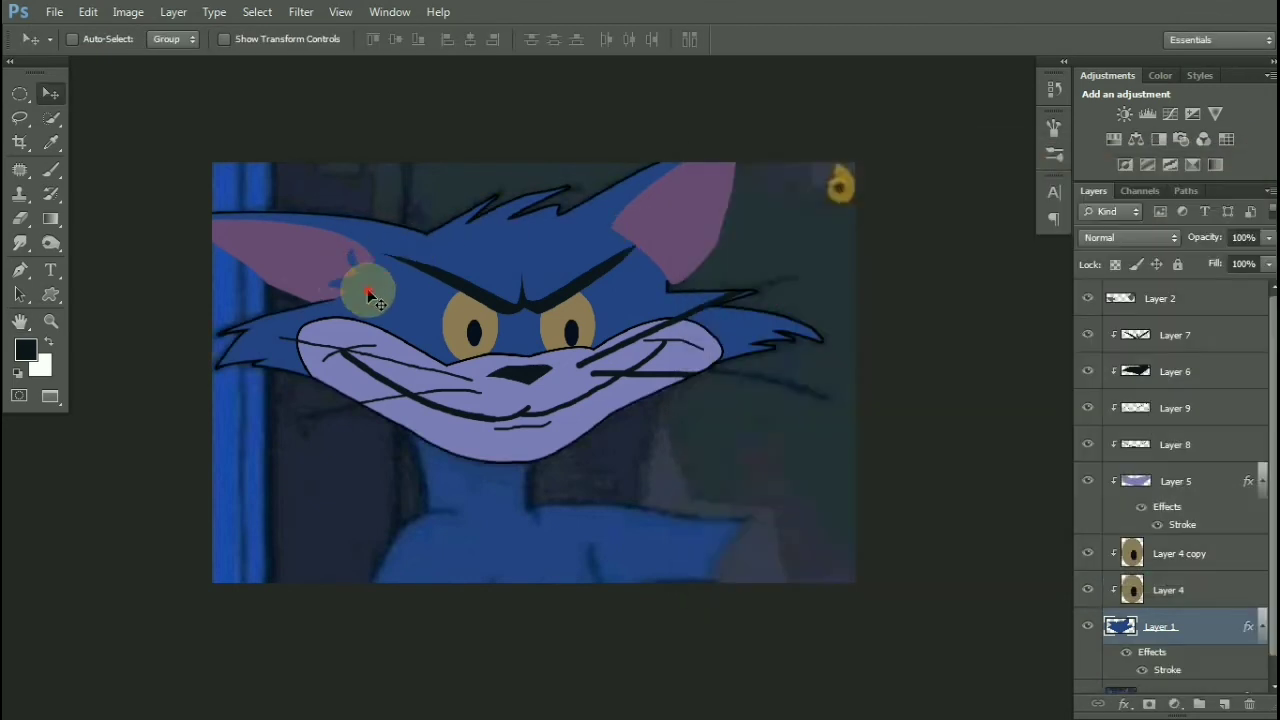
Clip the inner-ear layer, Layer 2, to the head shape together with the other face layers
double_click(1208, 303)
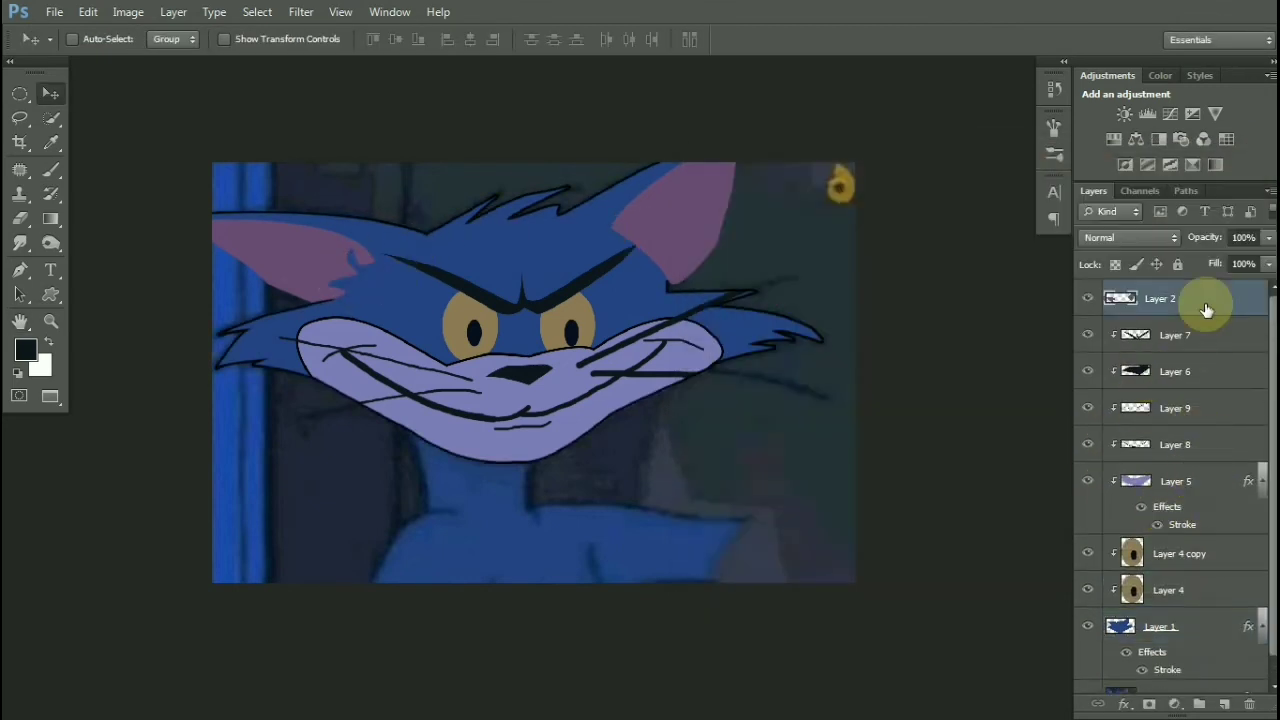
key(Escape)
key(ctrl+alt+g)
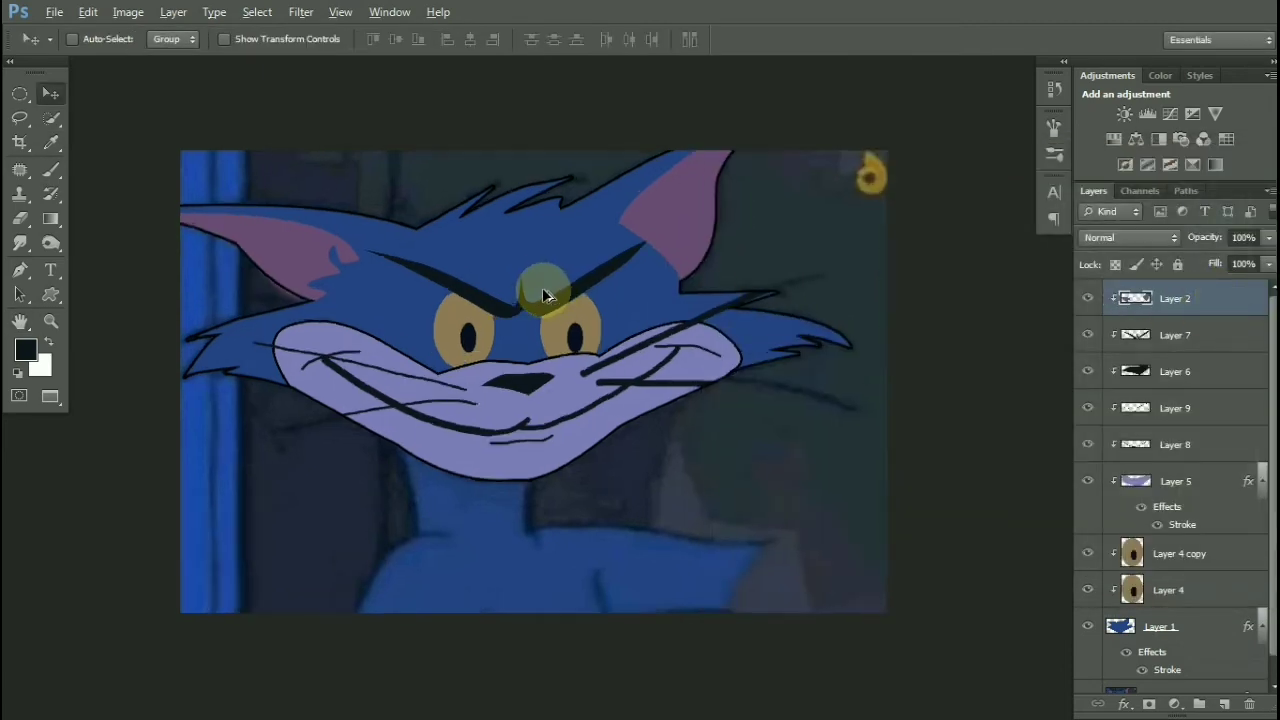
Show only Layer 1 to examine the outlined head shape by itself
scroll(1098, 480, down, 1)
alt+click(1086, 603)
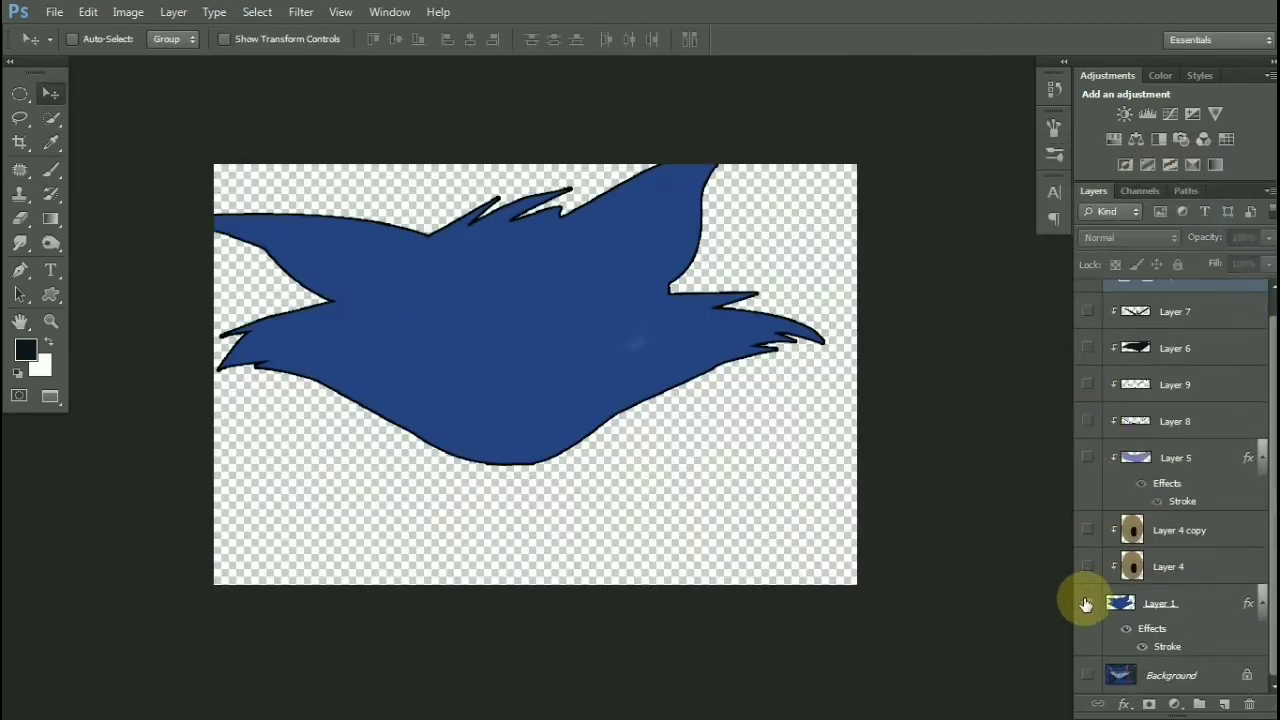
Restore the visibility of all layers, including the Background, and select the head shape on Layer 1
alt+click(1086, 603)
click(1086, 603)
click(1086, 603)
scroll(458, 312, up, 5)
click(1164, 603)
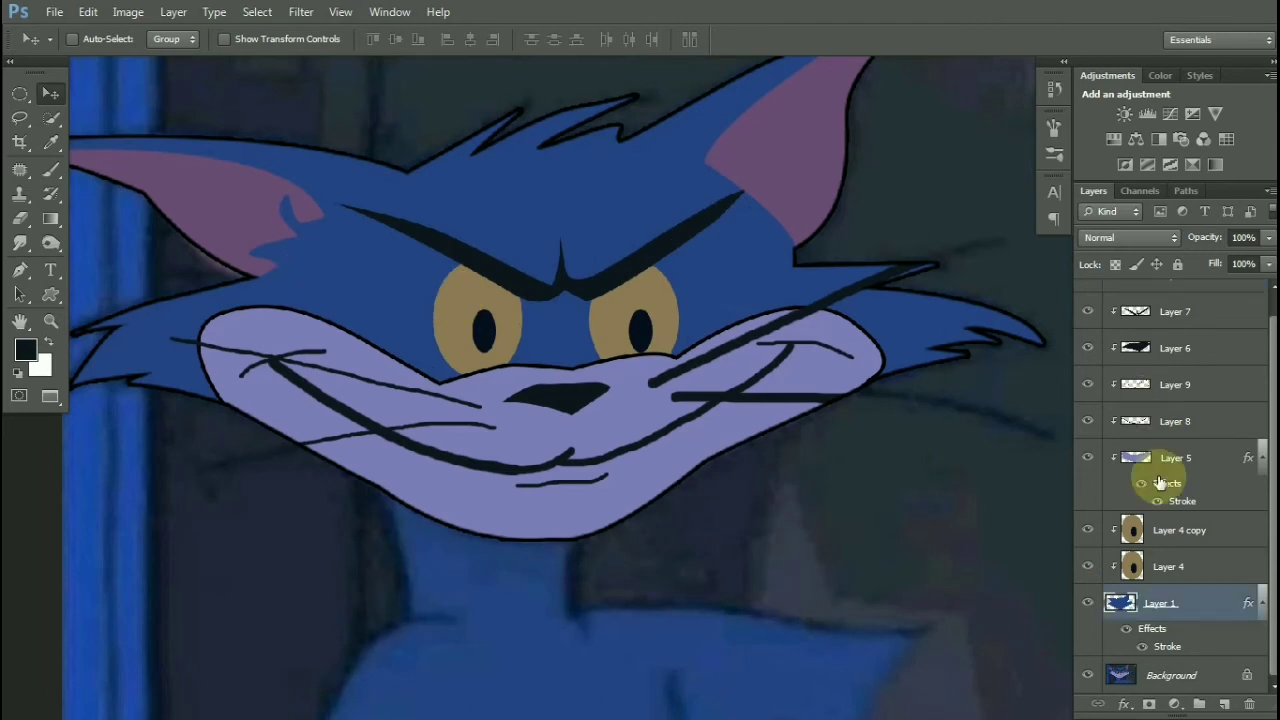
Add a black outside Stroke layer style to the pink inner-ear shapes on Layer 2
scroll(1098, 430, up, 1)
click(1088, 299)
click(1088, 299)
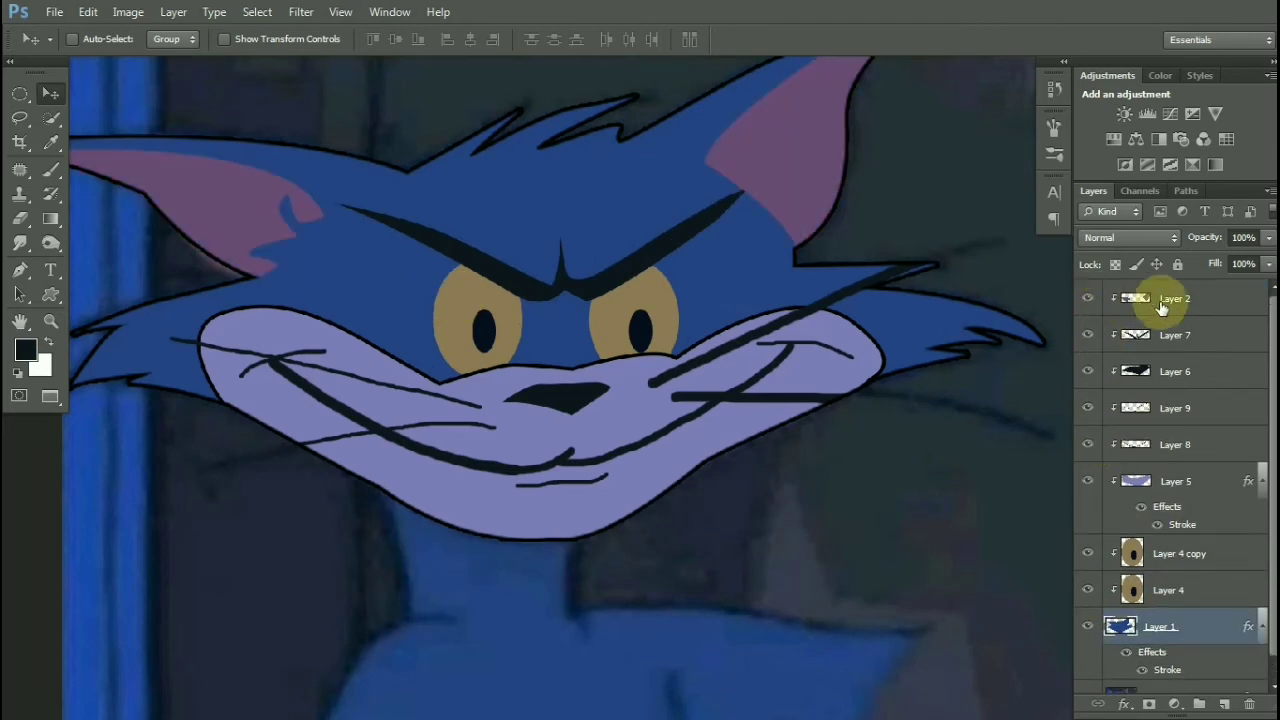
click(1242, 299)
click(729, 300)
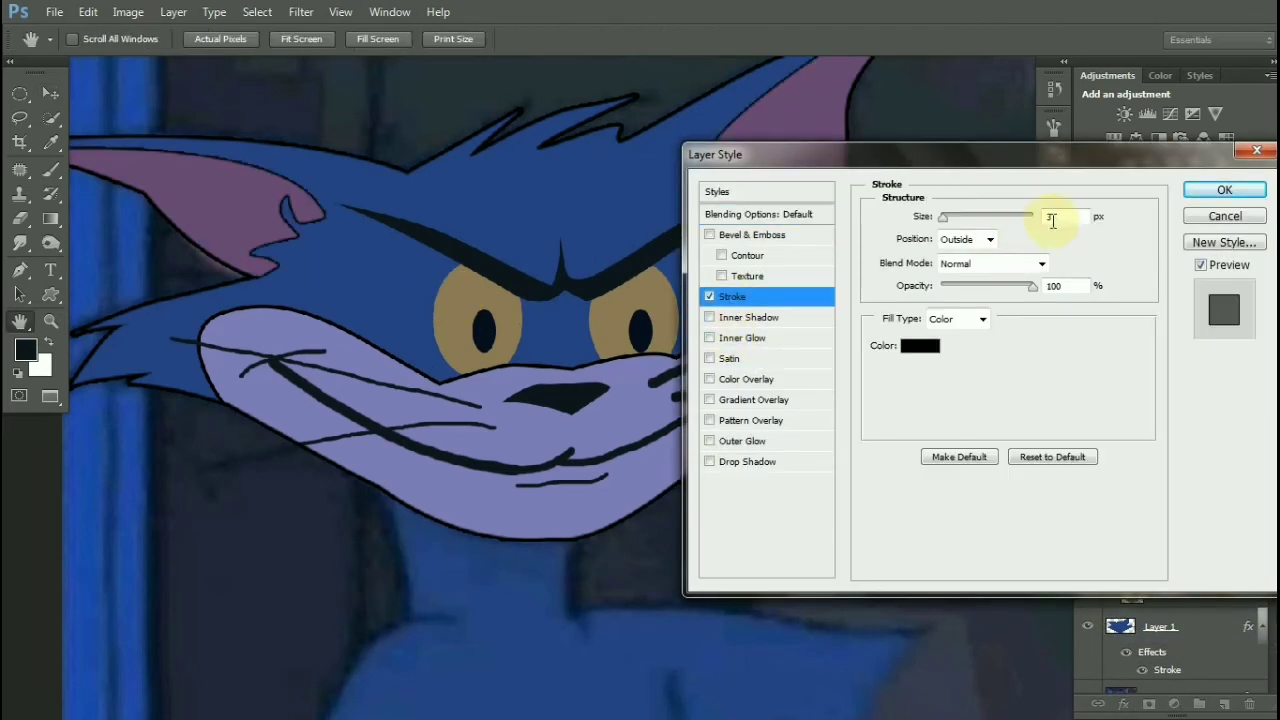
key(Return)
key(ctrl+minus)
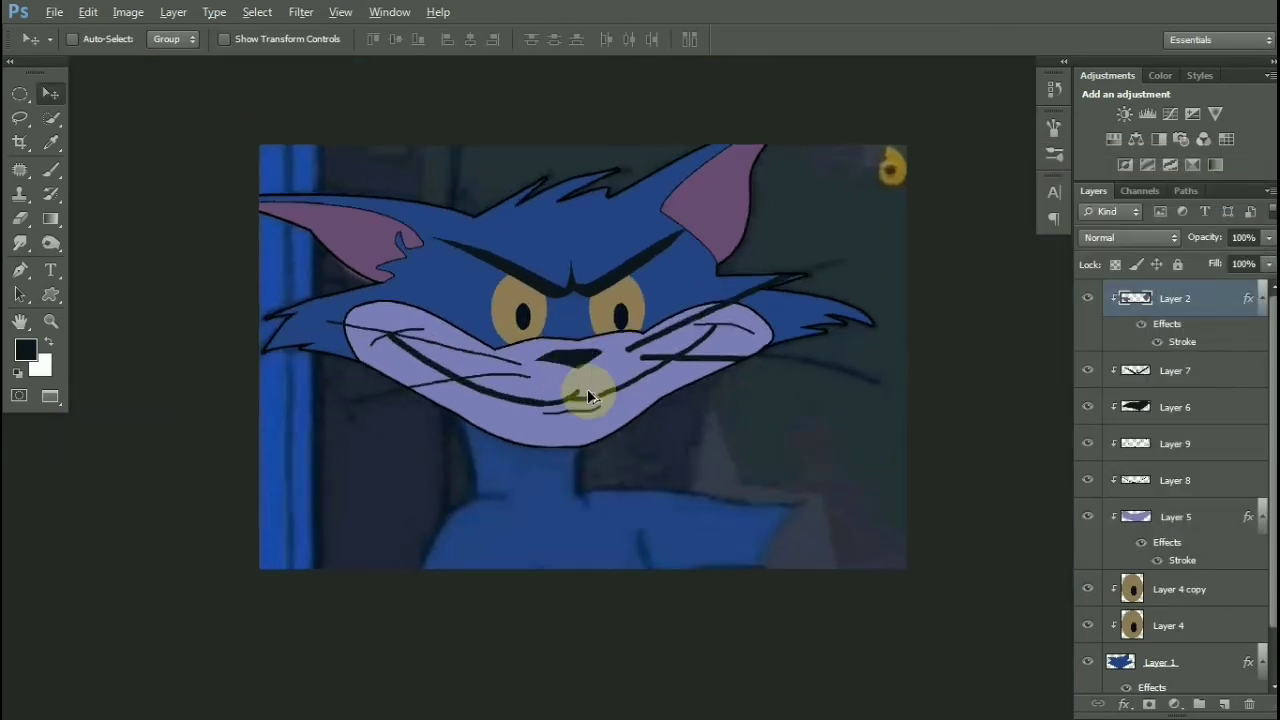
Add a black Stroke layer style to both eyes on Layer 4 and Layer 4 copy
scroll(1100, 428, down, 1)
scroll(1094, 423, up, 1)
scroll(1114, 428, down, 1)
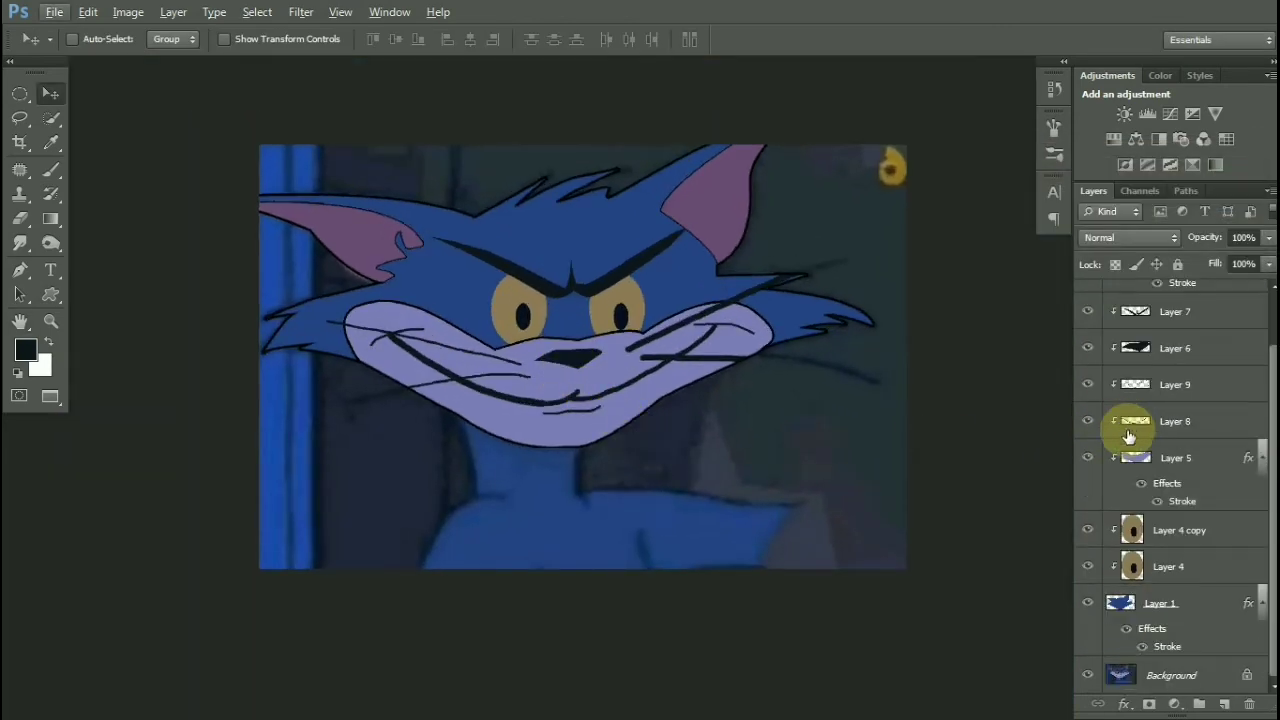
scroll(1125, 450, up, 1)
scroll(1141, 487, down, 1)
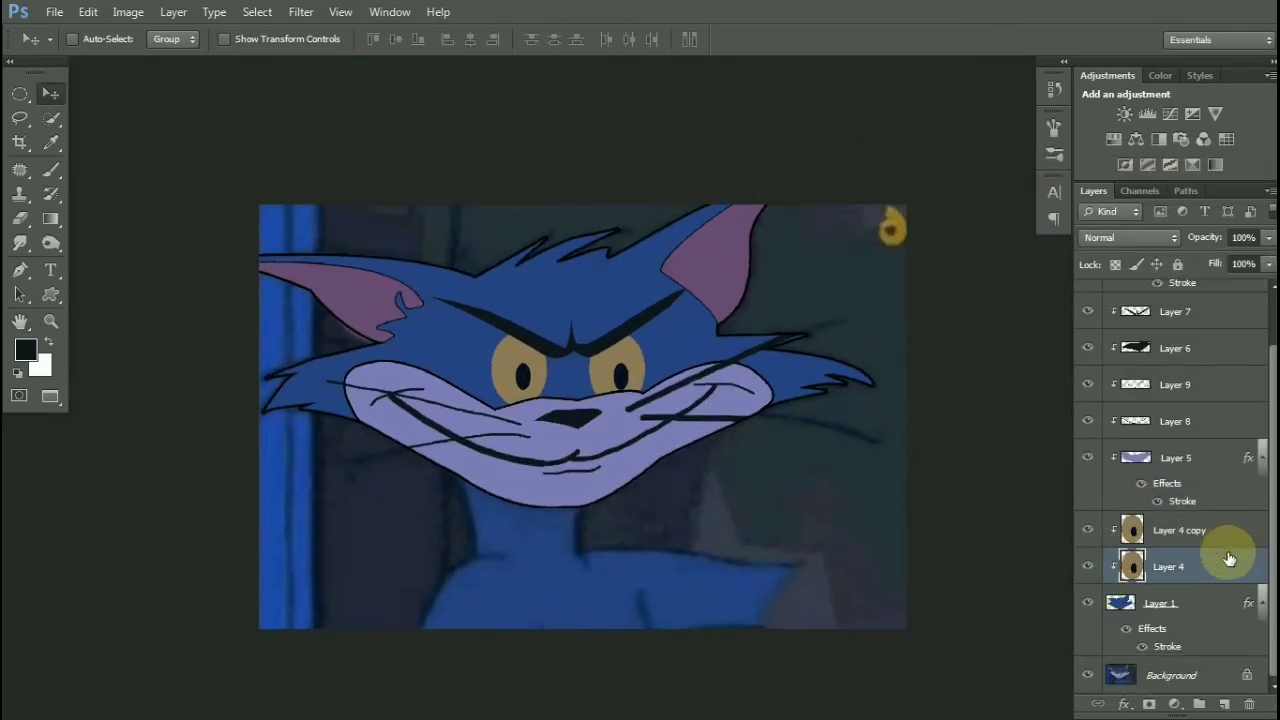
double_click(1229, 557)
click(762, 296)
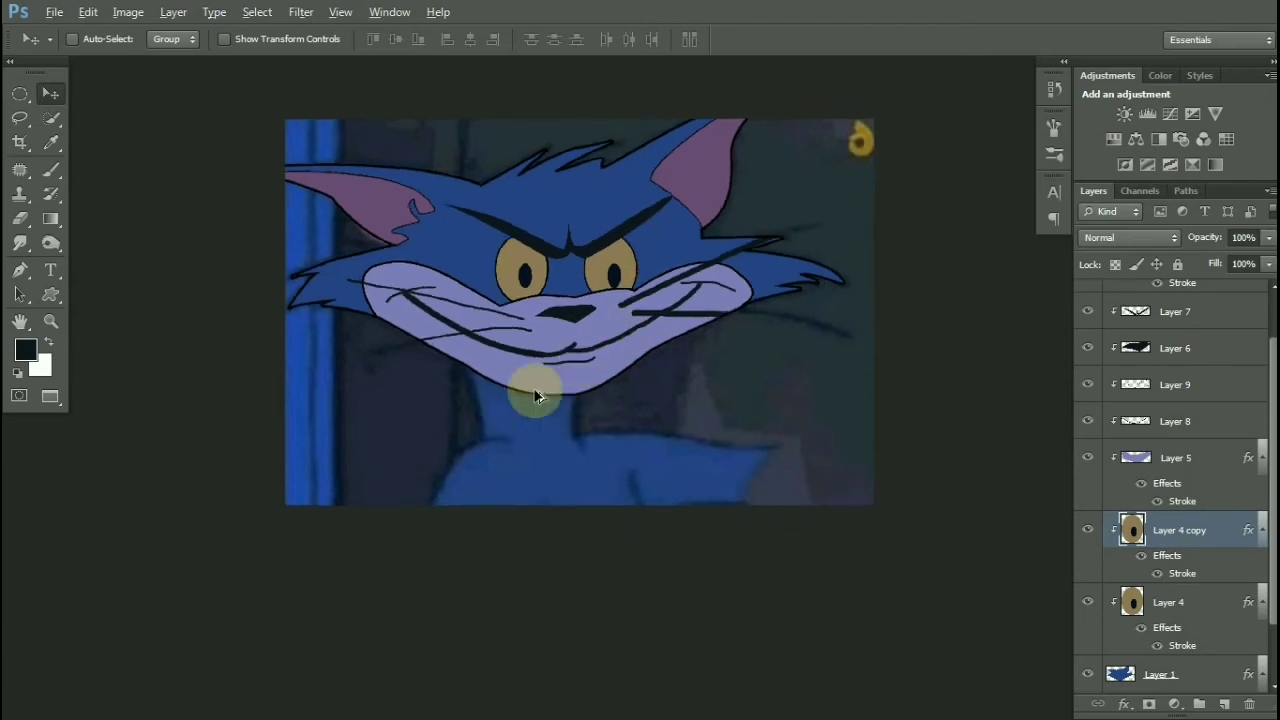
Create a new empty layer for the body and place it between Layer 1 and the Background
click(1157, 628)
key(ctrl+shift+alt+n)
drag(1273, 505, 1273, 530)
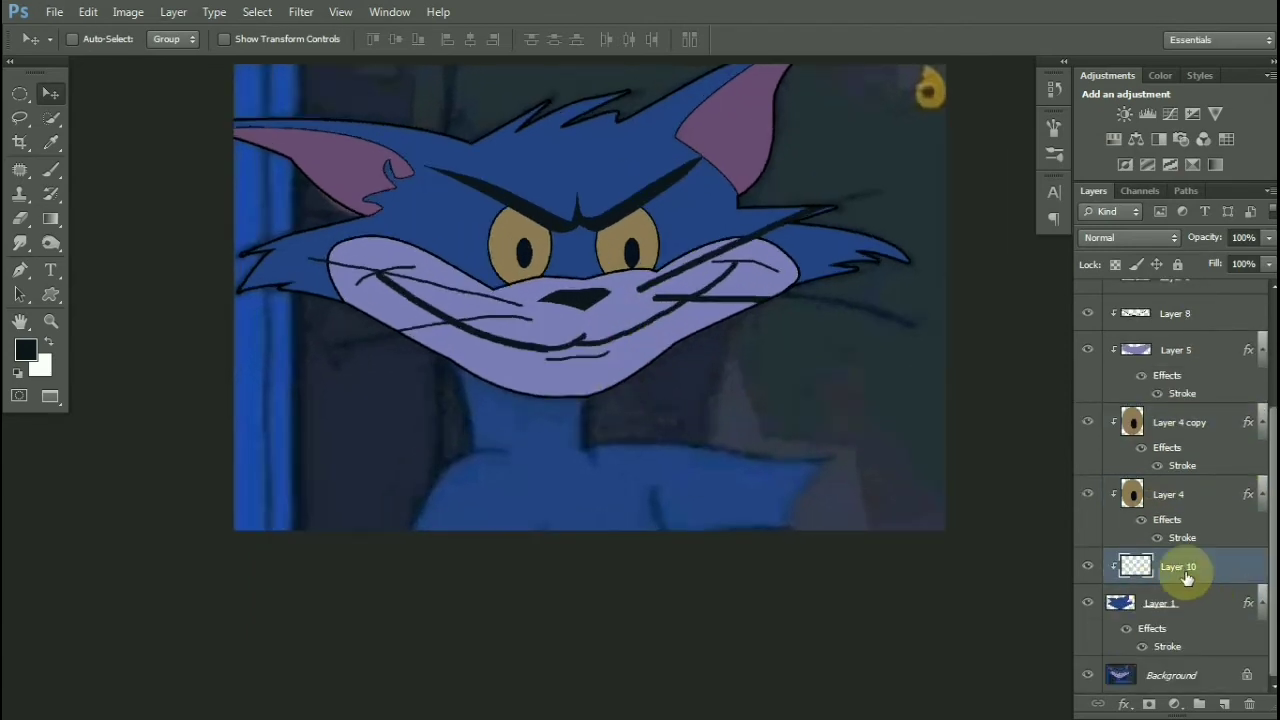
drag(1186, 577, 1176, 652)
Trace the neck, shoulders and chest with a closed Pen path that extends below the canvas and under the chin
key(p)
click(457, 363)
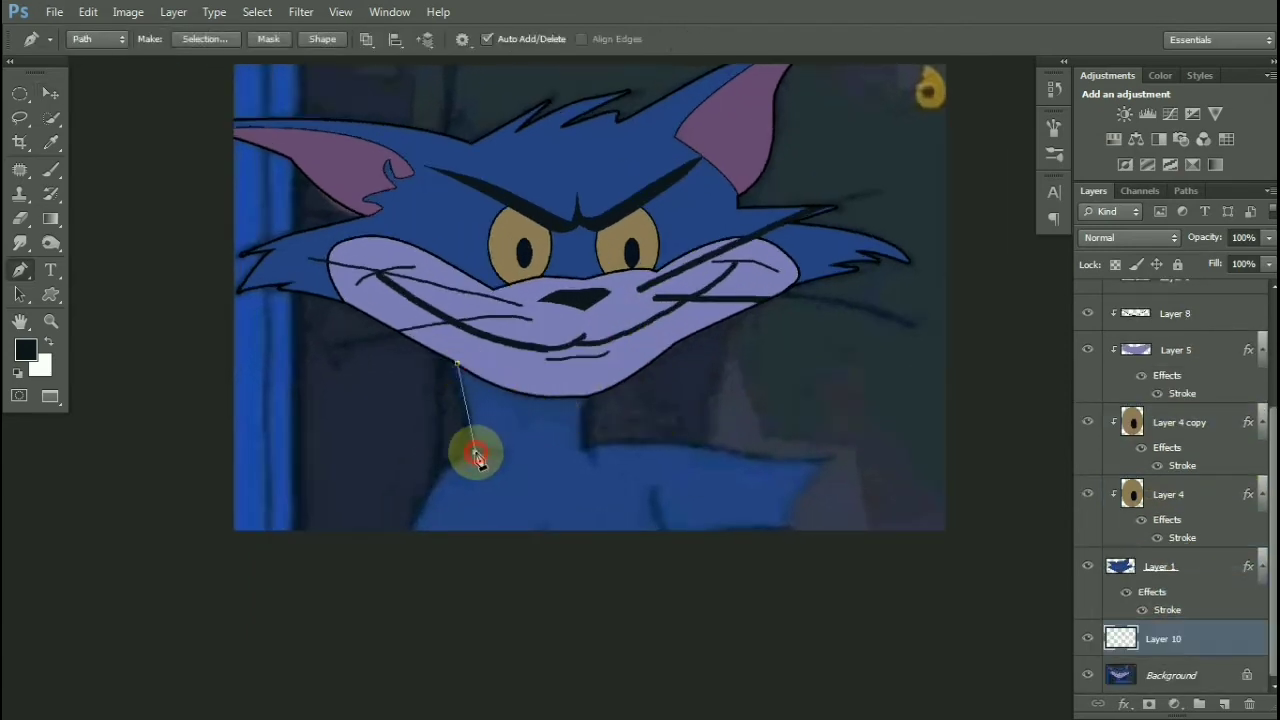
drag(411, 528, 402, 583)
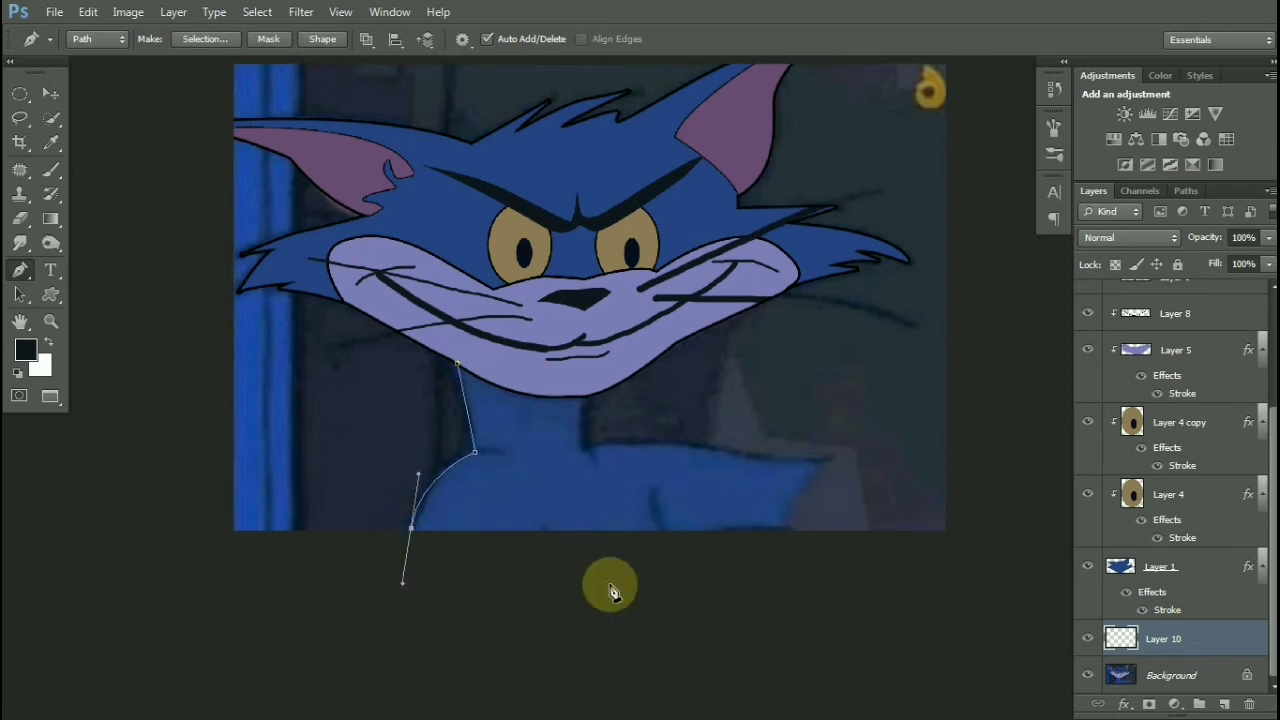
click(634, 585)
click(731, 538)
click(792, 527)
click(823, 460)
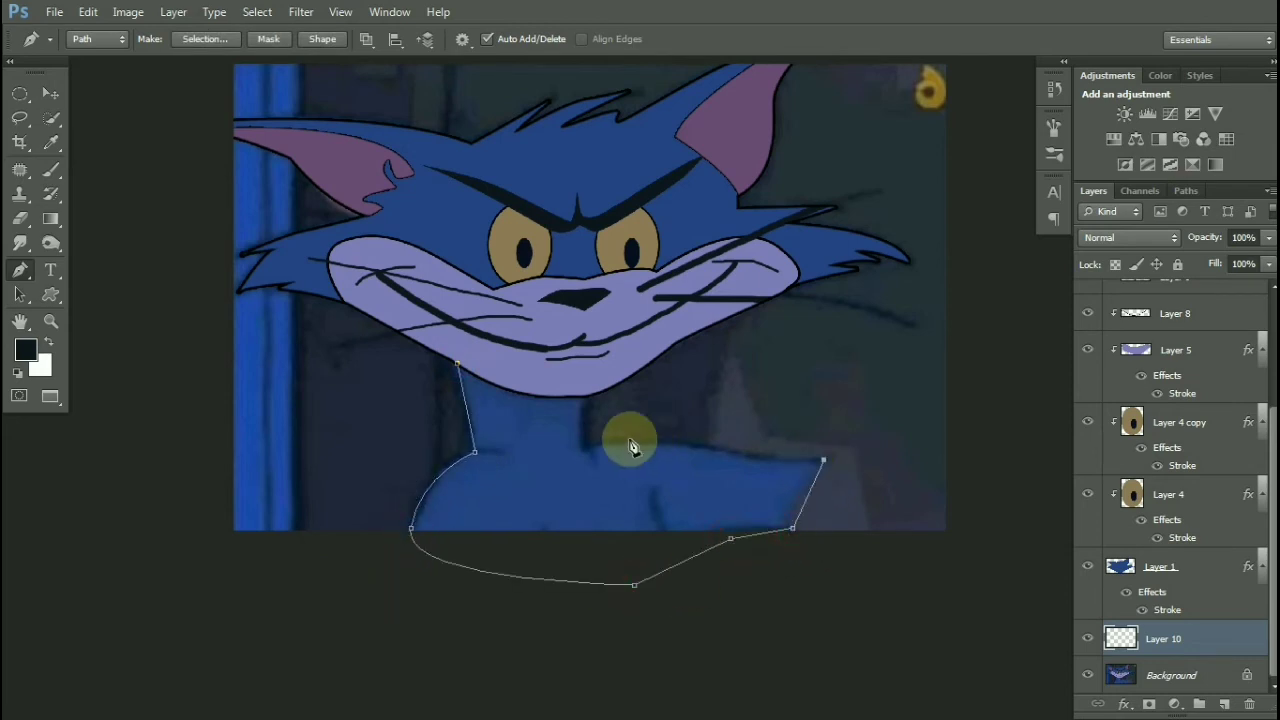
drag(500, 342, 476, 338)
click(457, 363)
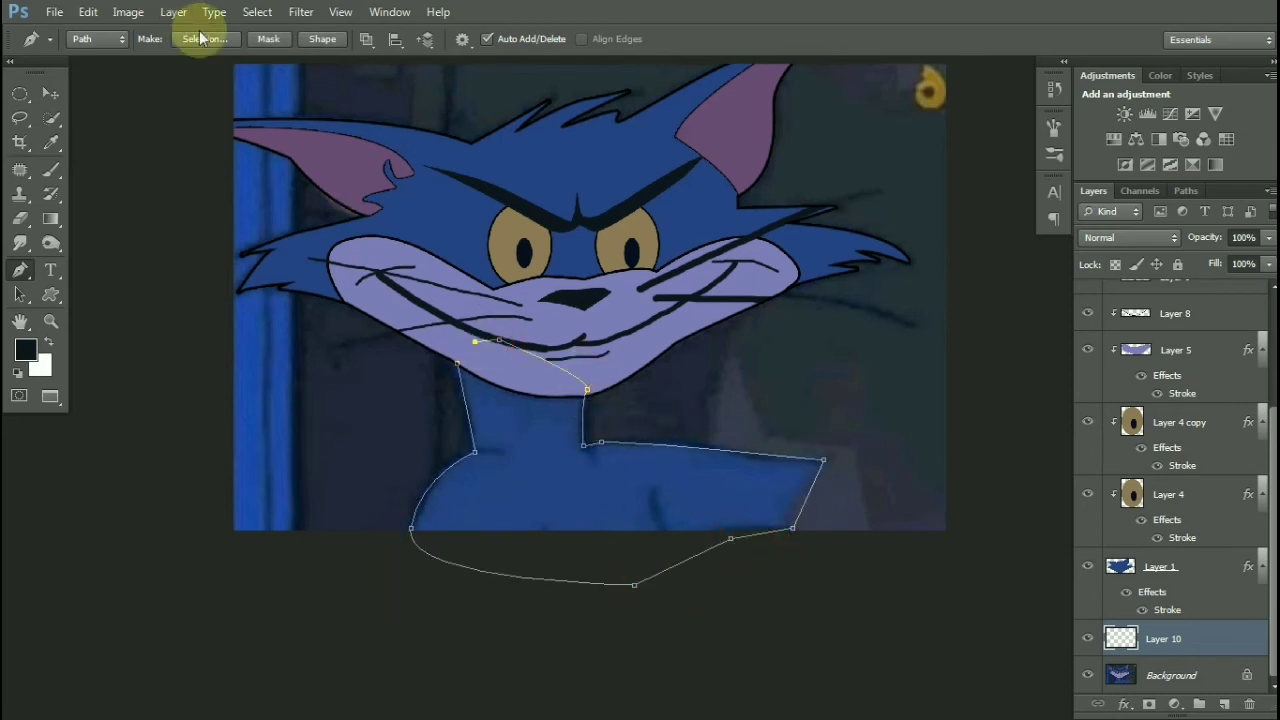
Convert the body path to a selection and fill it on Layer 10 with blue sampled from the picture
click(203, 39)
click(748, 182)
key(b)
alt+click(534, 465)
key(alt+Delete)
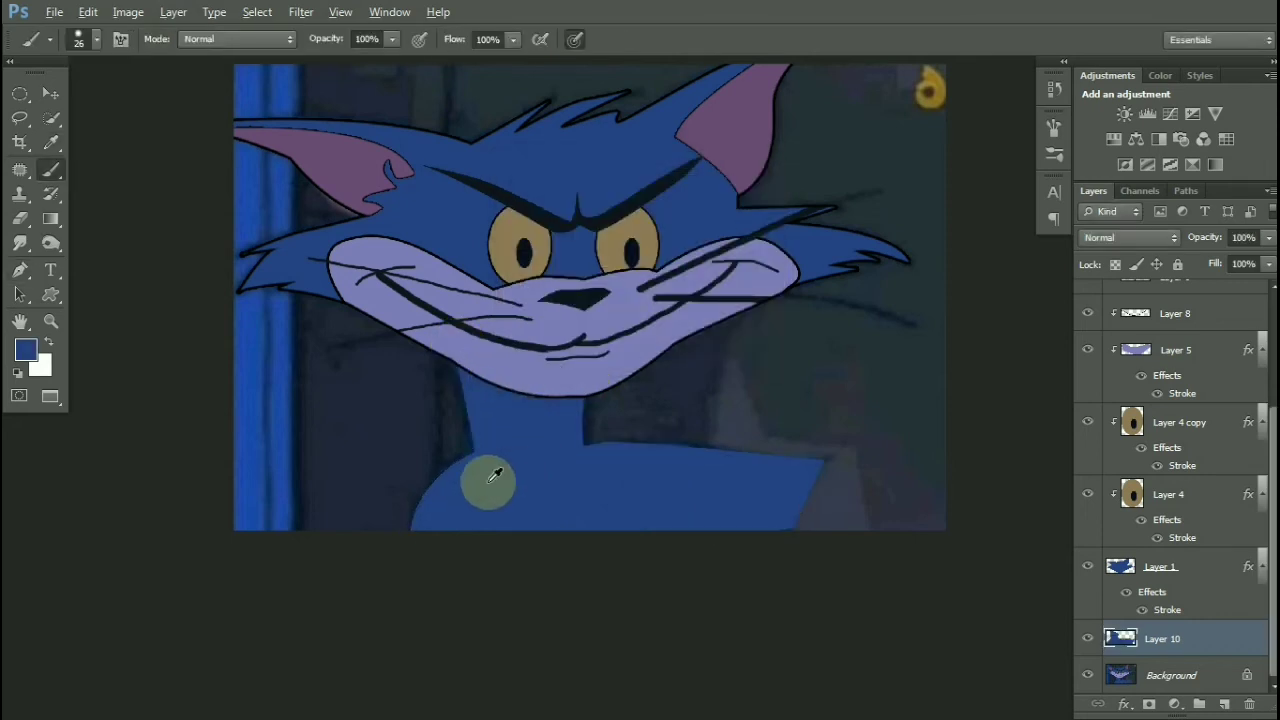
Add a 3 px black outside Stroke layer style to the body shape on Layer 10
scroll(489, 482, up, 6)
double_click(1188, 637)
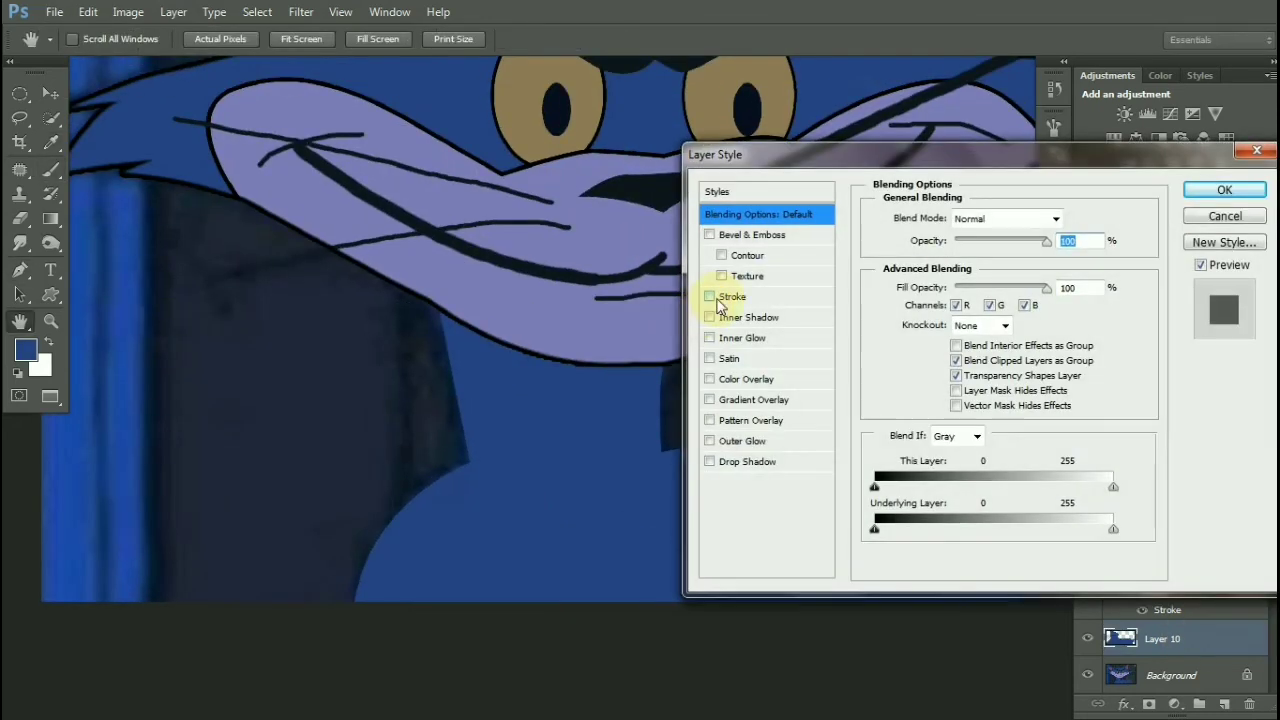
click(733, 297)
click(1066, 218)
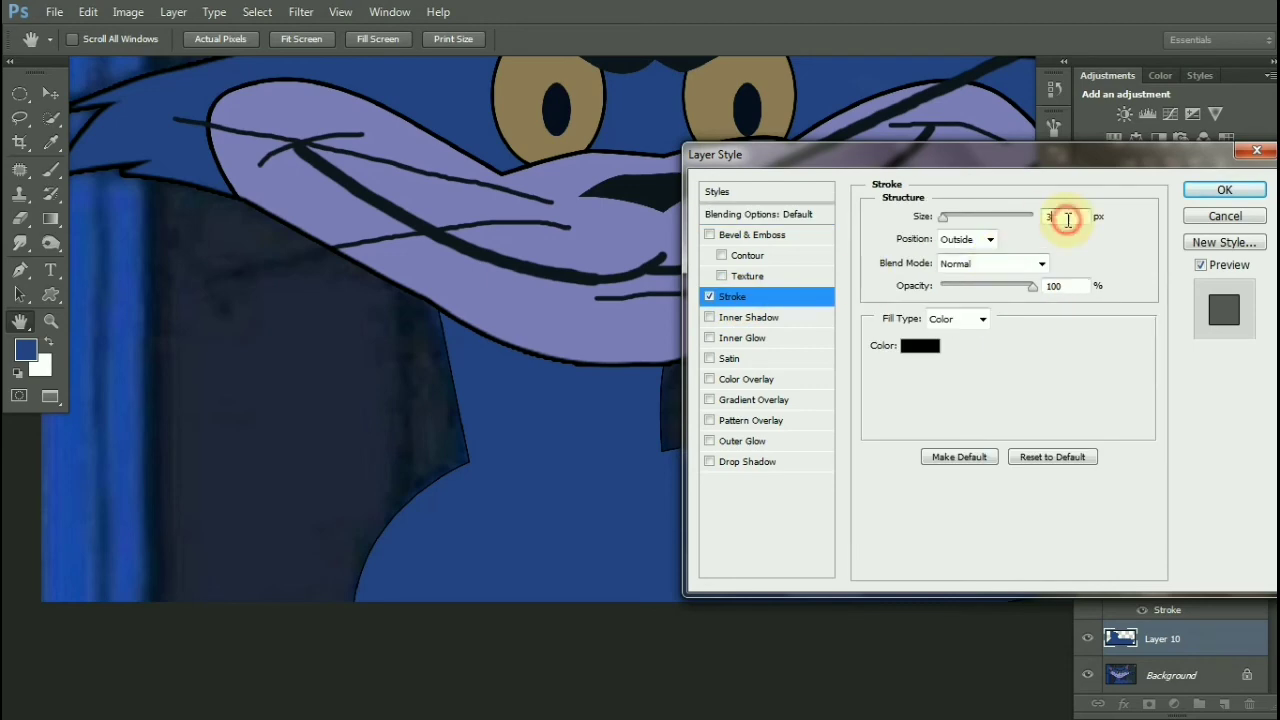
text(3)
key(Return)
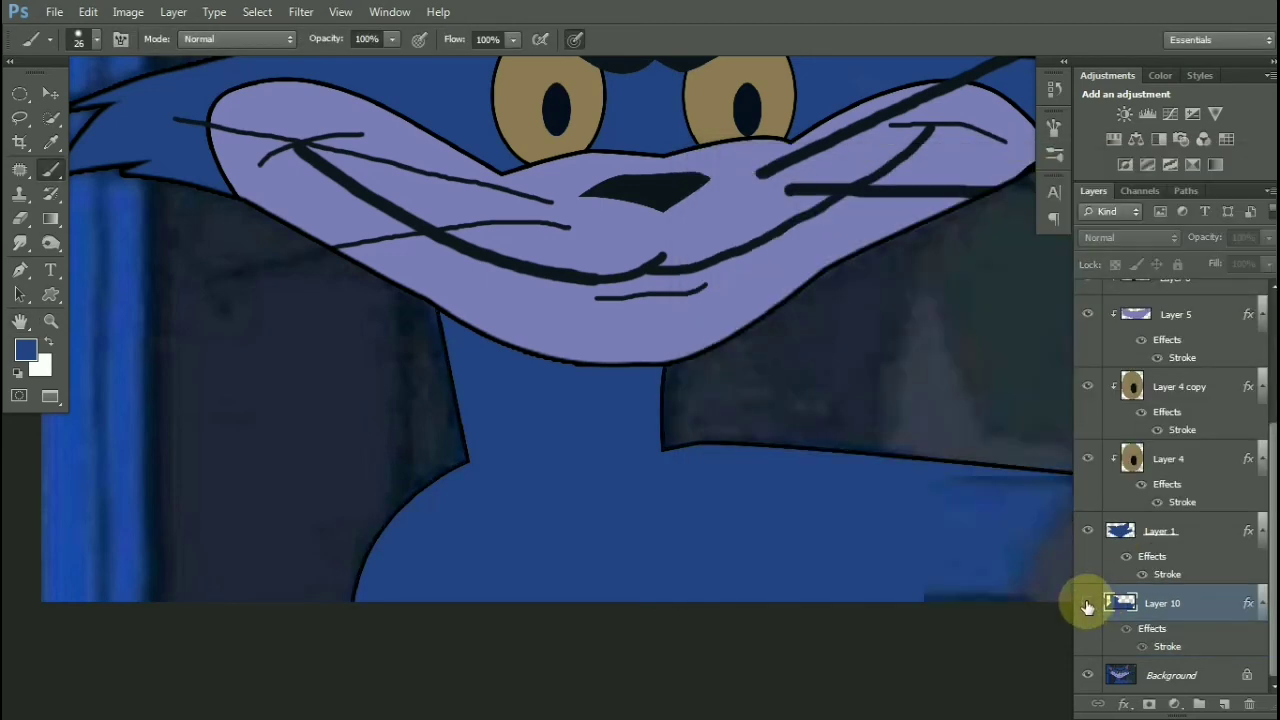
Create a new layer above Layer 10 and lower Layer 10's opacity so the original body lines can be traced
scroll(431, 420, up, 3)
key(ctrl+shift+alt+n)
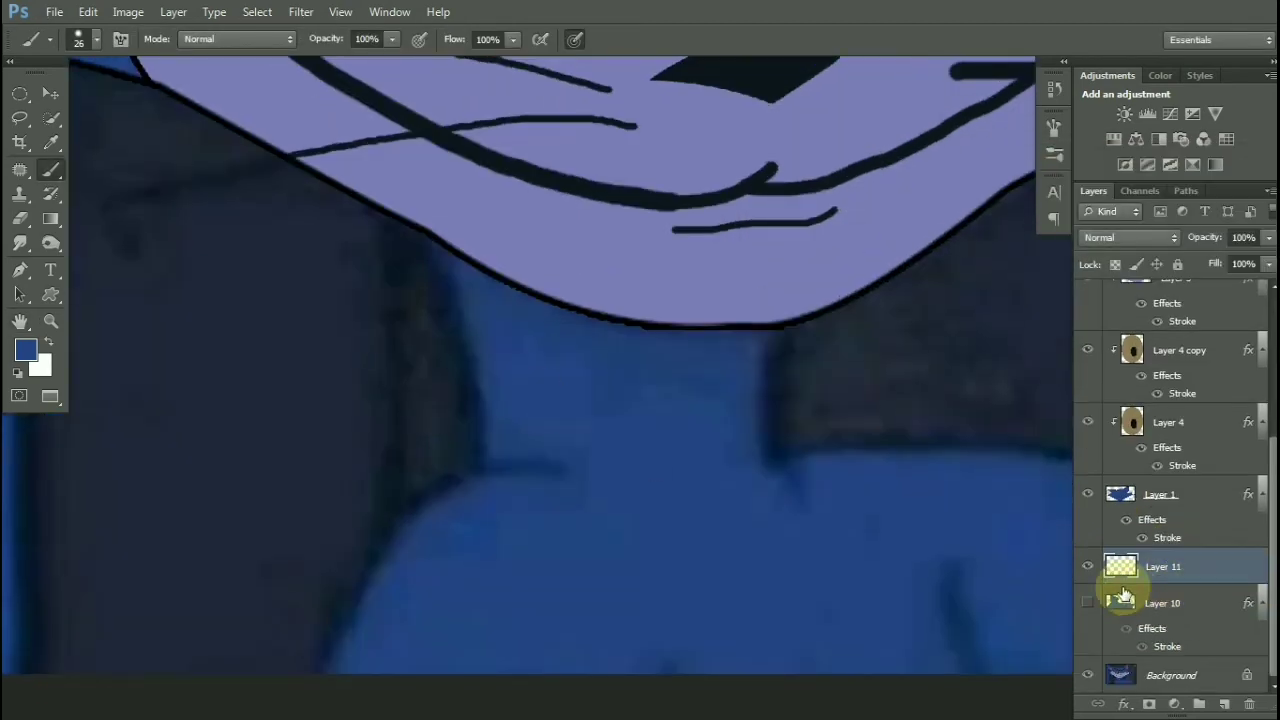
click(1163, 603)
drag(1204, 238, 1157, 243)
click(1163, 567)
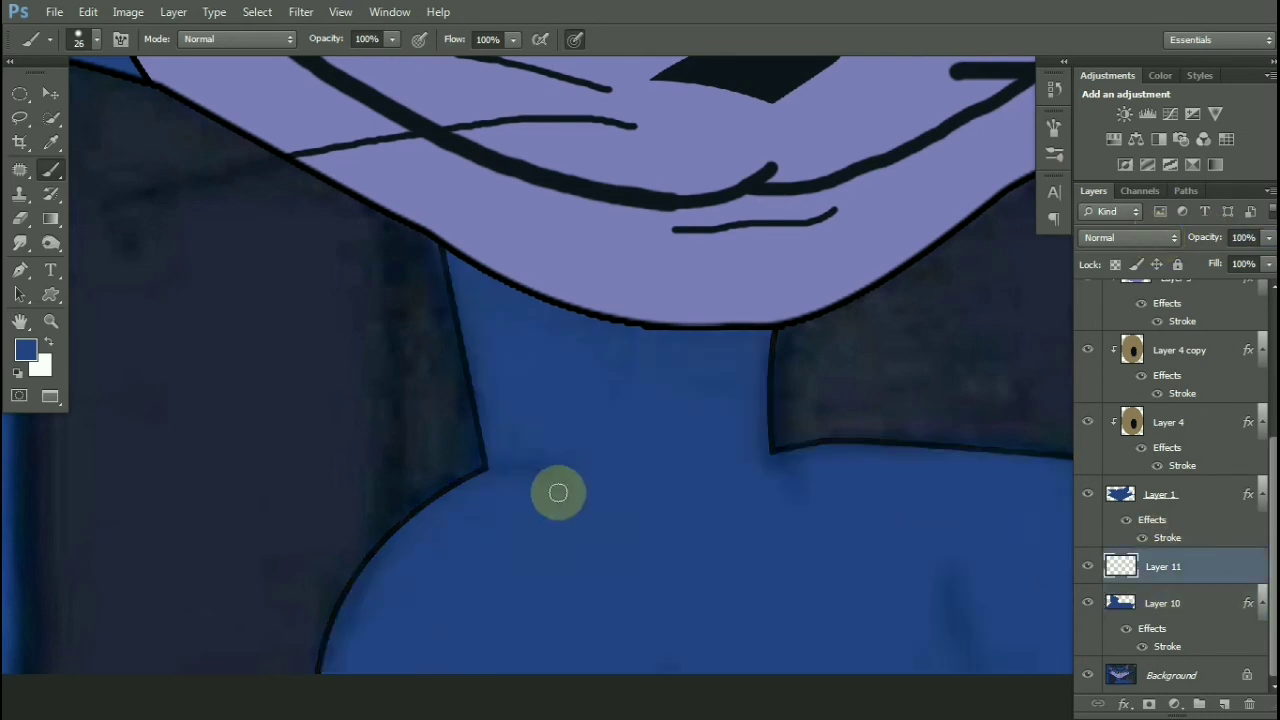
Paint the black shoulder, neck and chest crease lines over the body on Layer 11
scroll(503, 480, up, 3)
drag(517, 456, 571, 457)
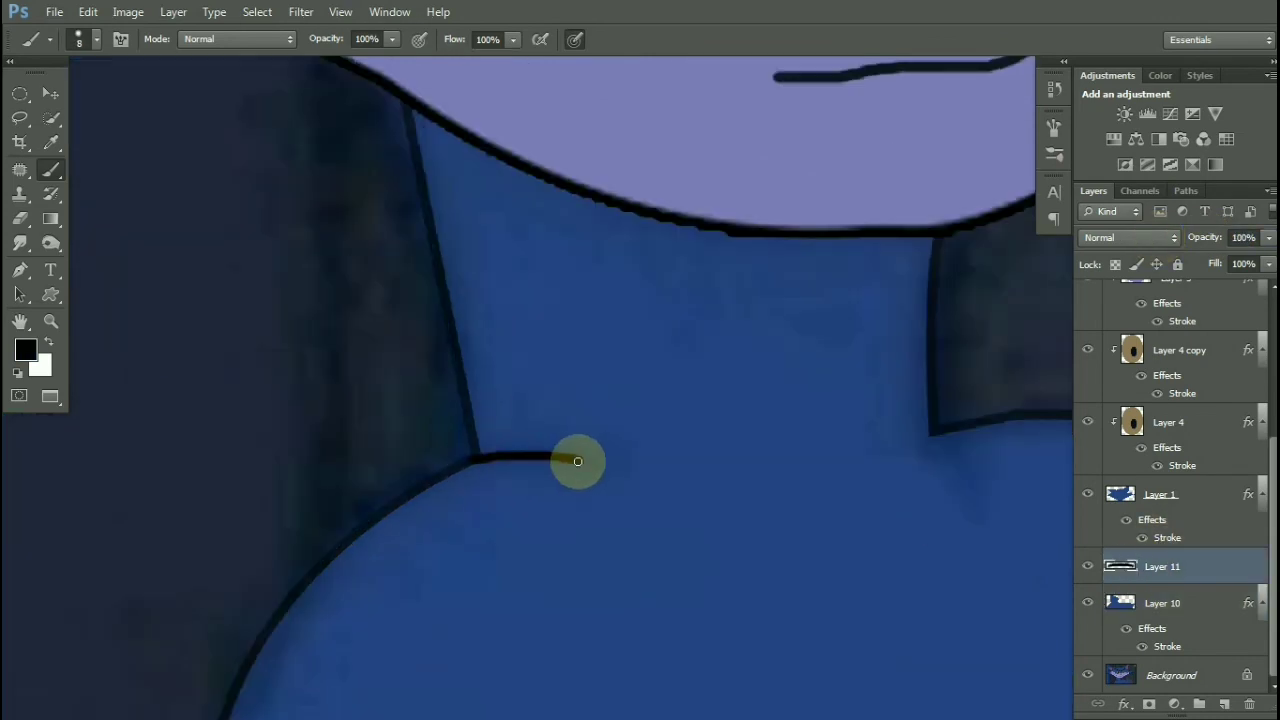
scroll(571, 314, down, 2)
scroll(508, 343, up, 2)
mouse_move(476, 322)
mouse_down()
mouse_move(518, 371)
mouse_move(516, 315)
mouse_move(494, 323)
mouse_move(511, 369)
mouse_move(499, 329)
mouse_up()
mouse_move(785, 534)
mouse_down()
mouse_move(676, 296)
mouse_move(651, 312)
mouse_move(706, 448)
mouse_move(683, 431)
mouse_up()
scroll(714, 421, down, 3)
scroll(730, 395, down, 2)
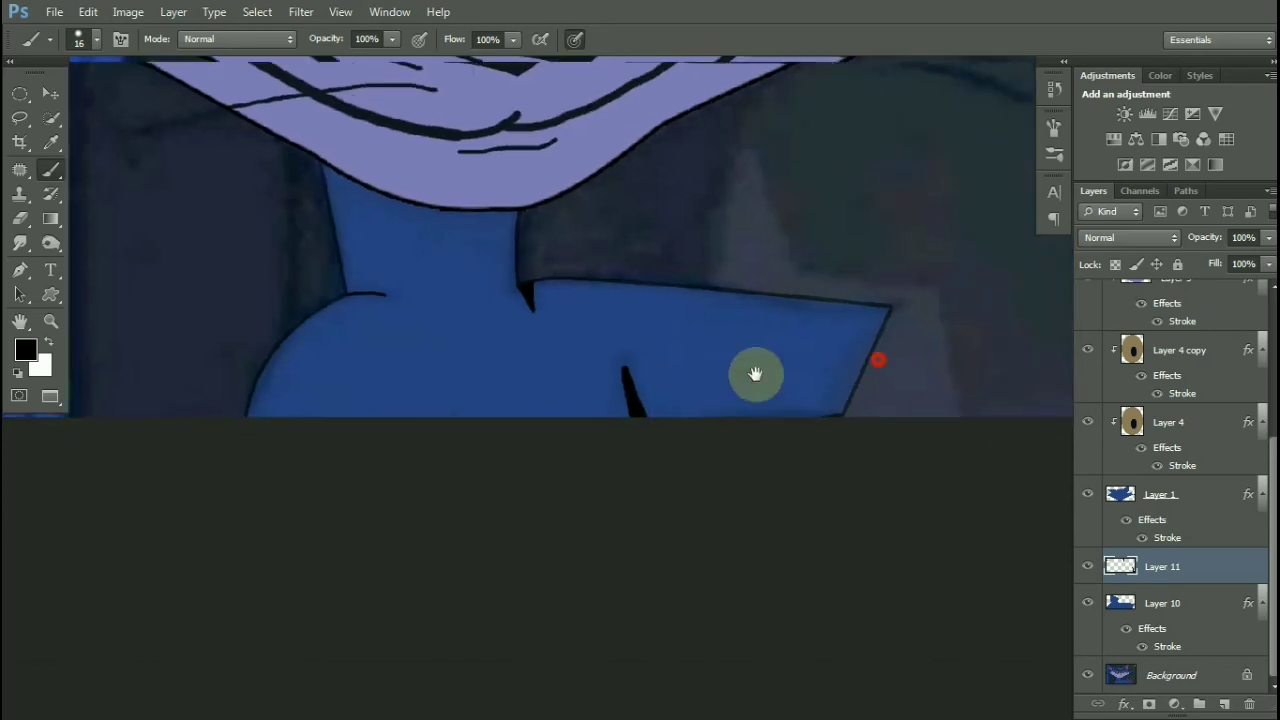
Restore Layer 10's opacity to 100% and rasterize its Stroke layer style
click(1200, 602)
key(Return)
scroll(549, 366, down, 3)
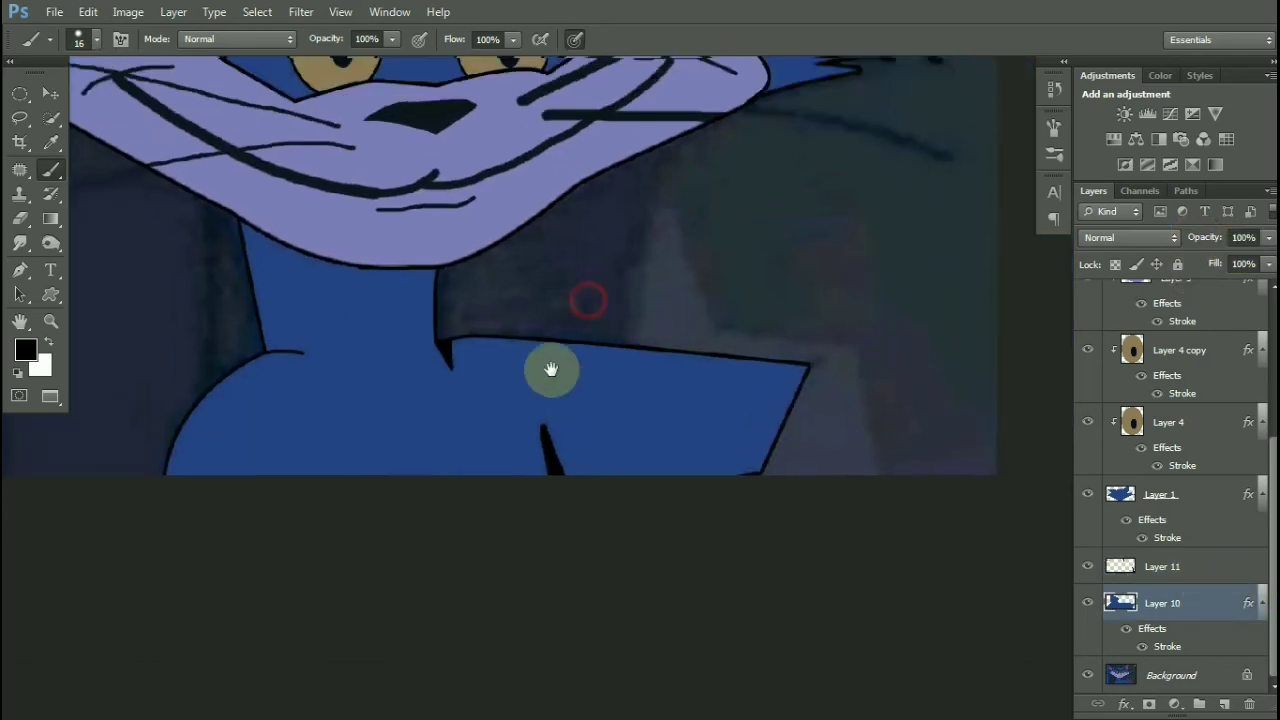
right_click(1108, 341)
click(1030, 258)
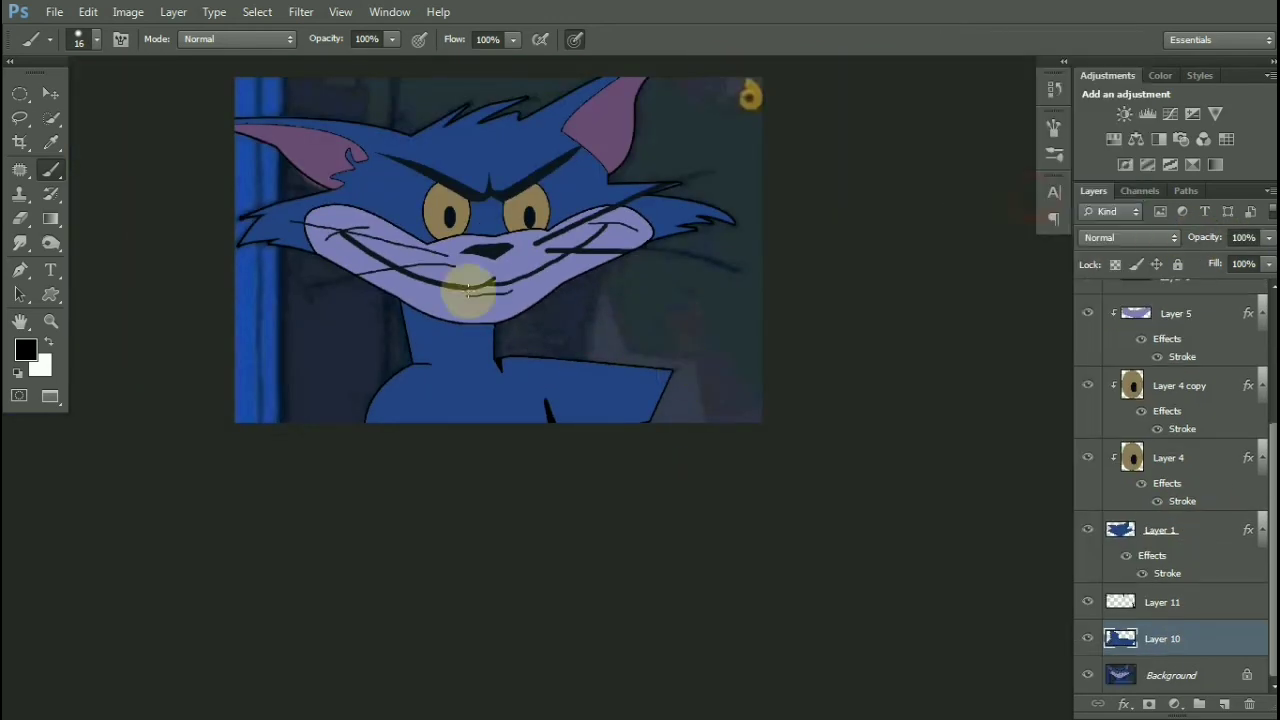
Fade out the hard right end of the shoulder on Layer 10 with a soft 432 px Eraser
click(20, 218)
mouse_move(628, 383)
mouse_down()
mouse_move(709, 391)
mouse_move(673, 397)
mouse_up()
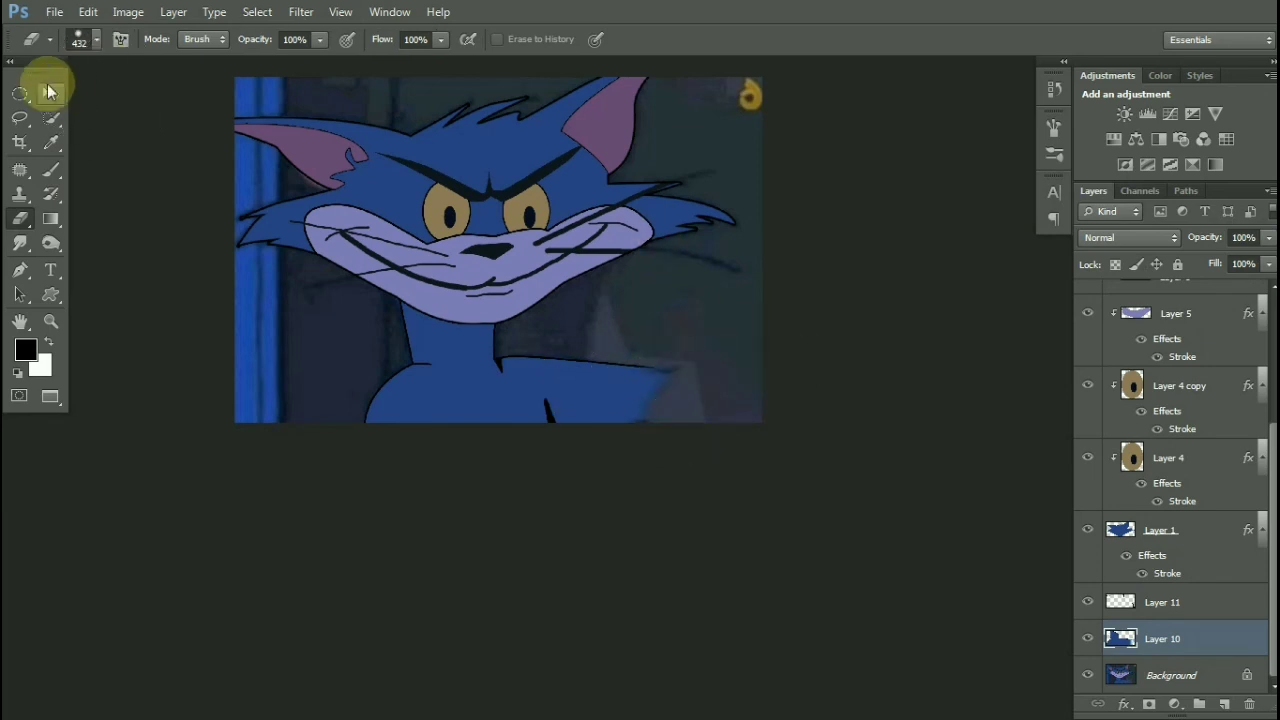
click(50, 93)
drag(433, 191, 472, 257)
Try to collect all the drawn layers above the Background into one group
scroll(1130, 405, up, 4)
click(1140, 298)
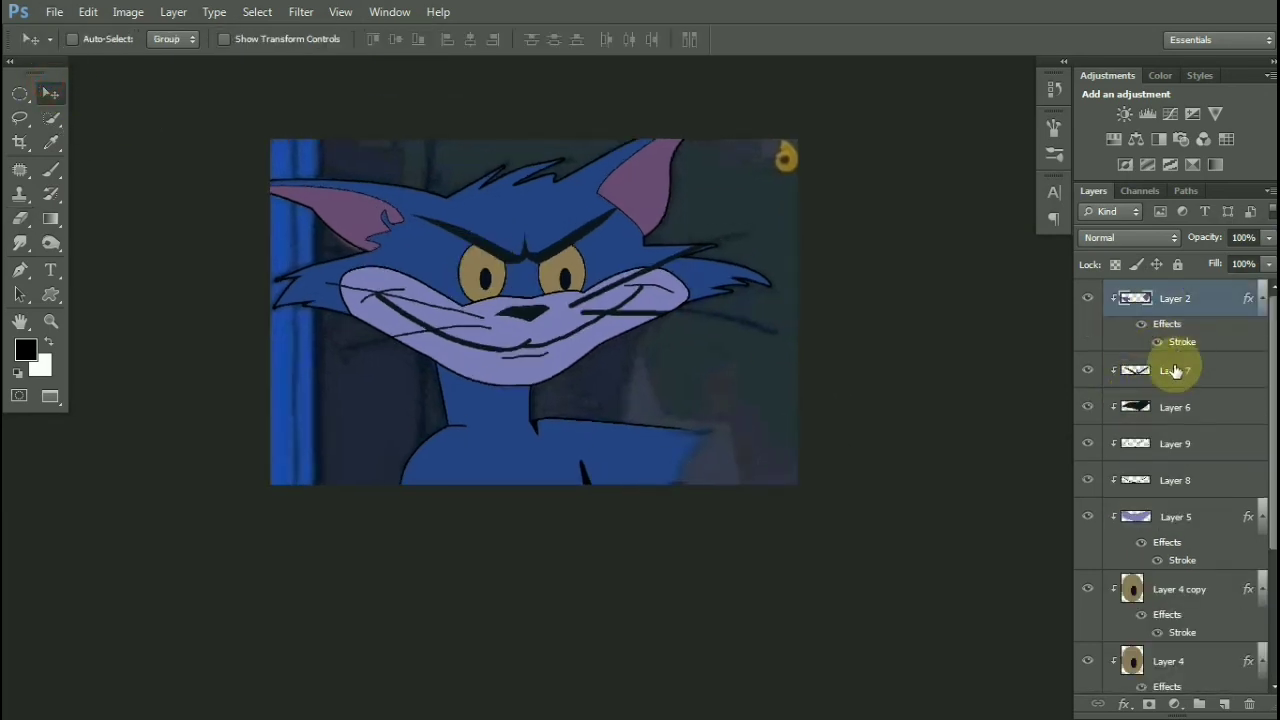
scroll(1130, 450, down, 4)
shift+click(1160, 630)
key(ctrl+g)
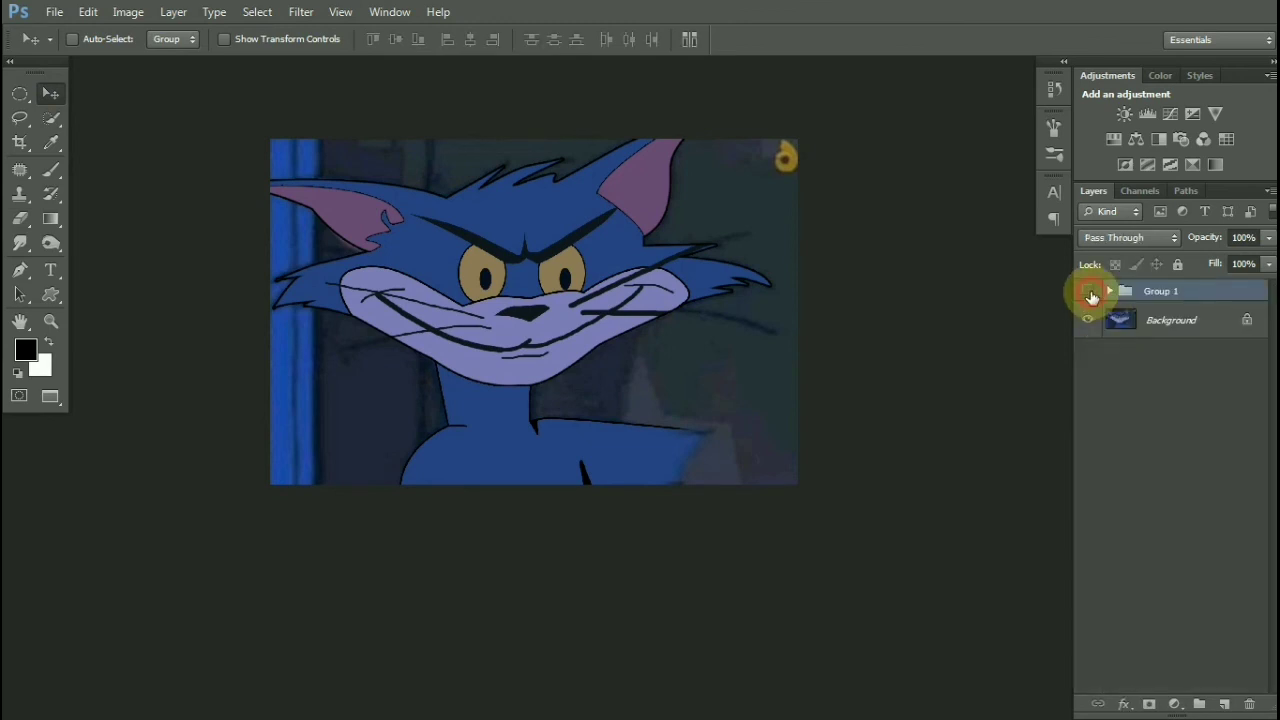
click(1108, 290)
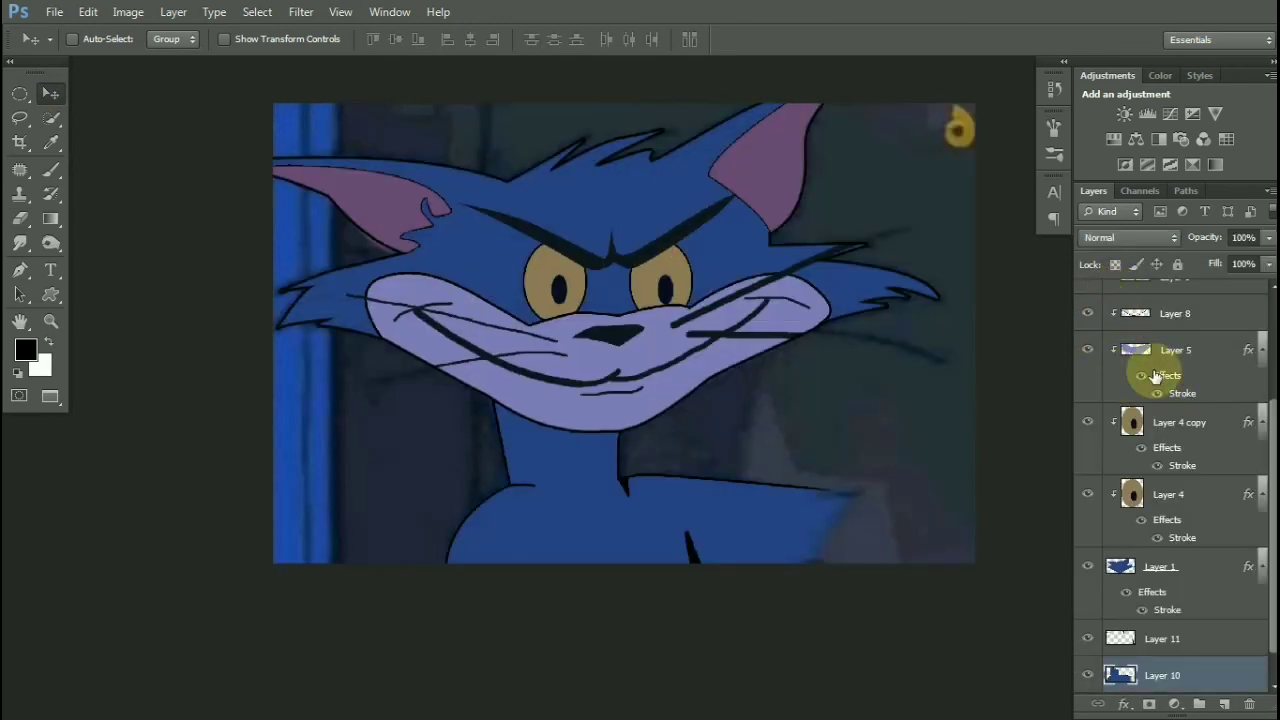
Compare the head with the original by hiding and showing Layer 1, and lower its opacity to 41%
scroll(1150, 400, down, 2)
click(1087, 532)
scroll(729, 261, up, 3)
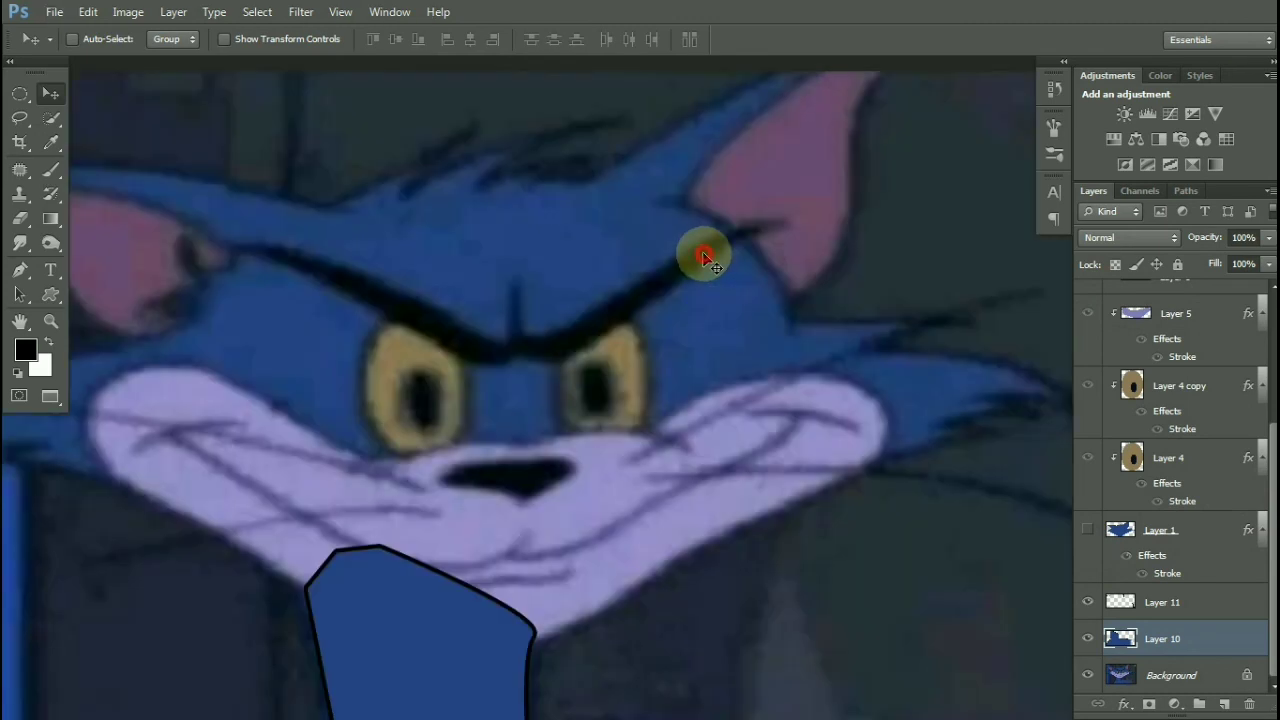
click(1087, 530)
click(1160, 530)
drag(1204, 242, 1163, 455)
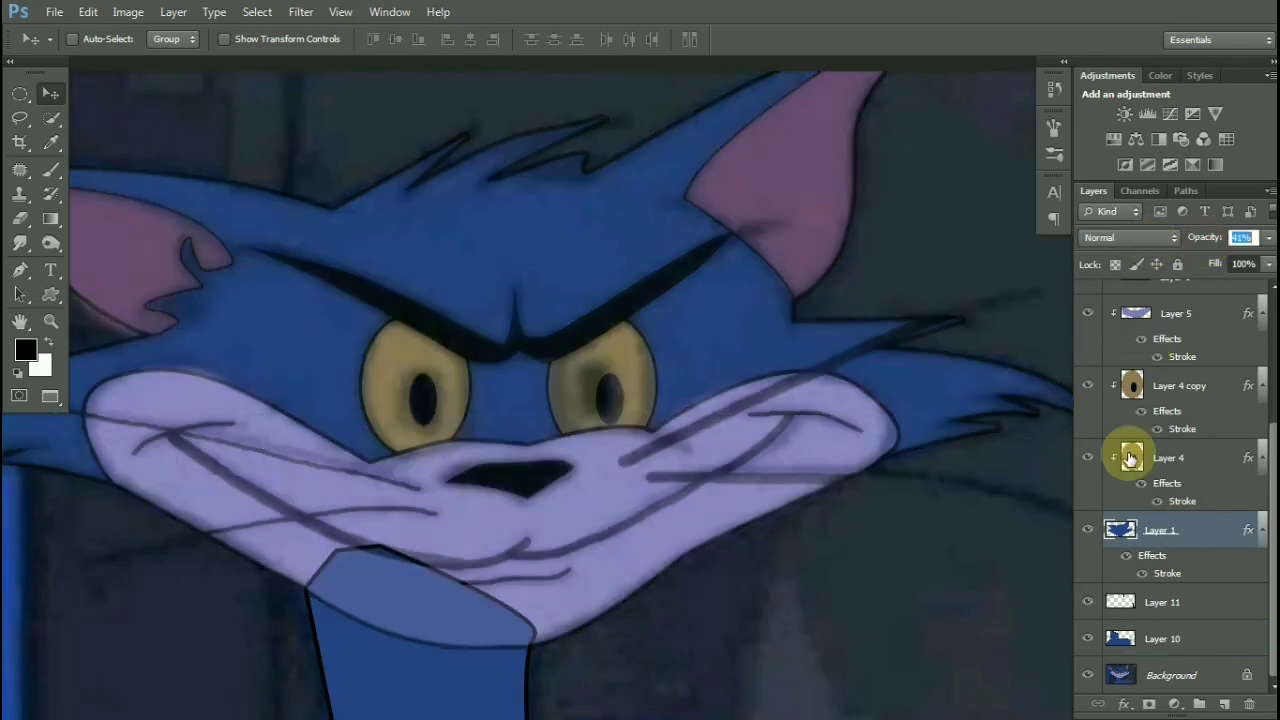
Outline the missing right eyebrow tip across the ear with a Pen path and convert it to a selection
scroll(1155, 388, up, 4)
click(1097, 370)
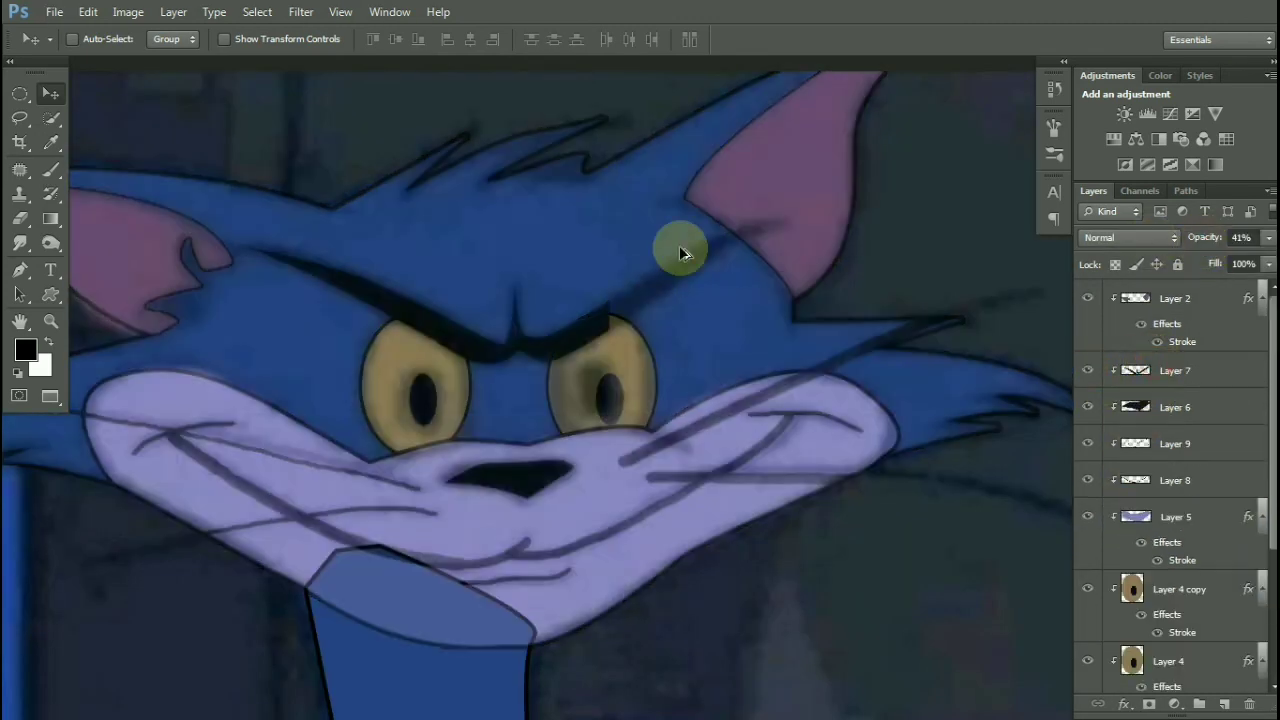
scroll(685, 250, up, 2)
key(p)
click(627, 347)
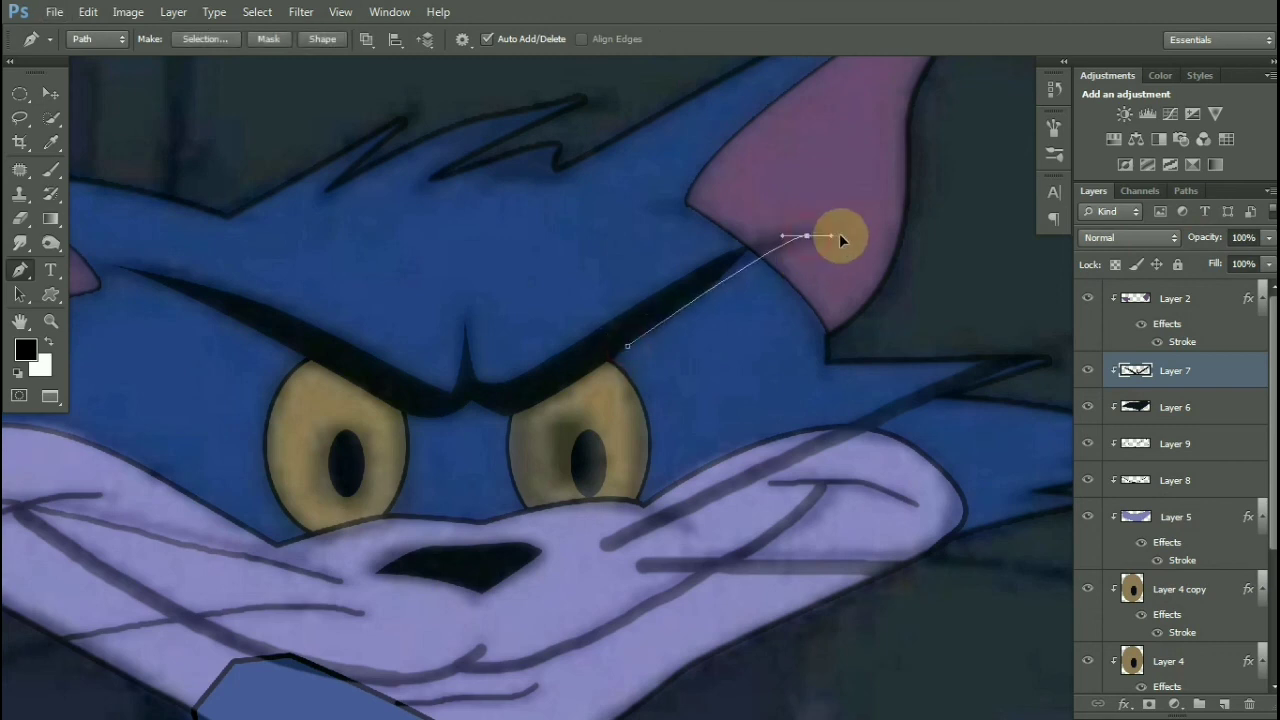
drag(839, 238, 806, 237)
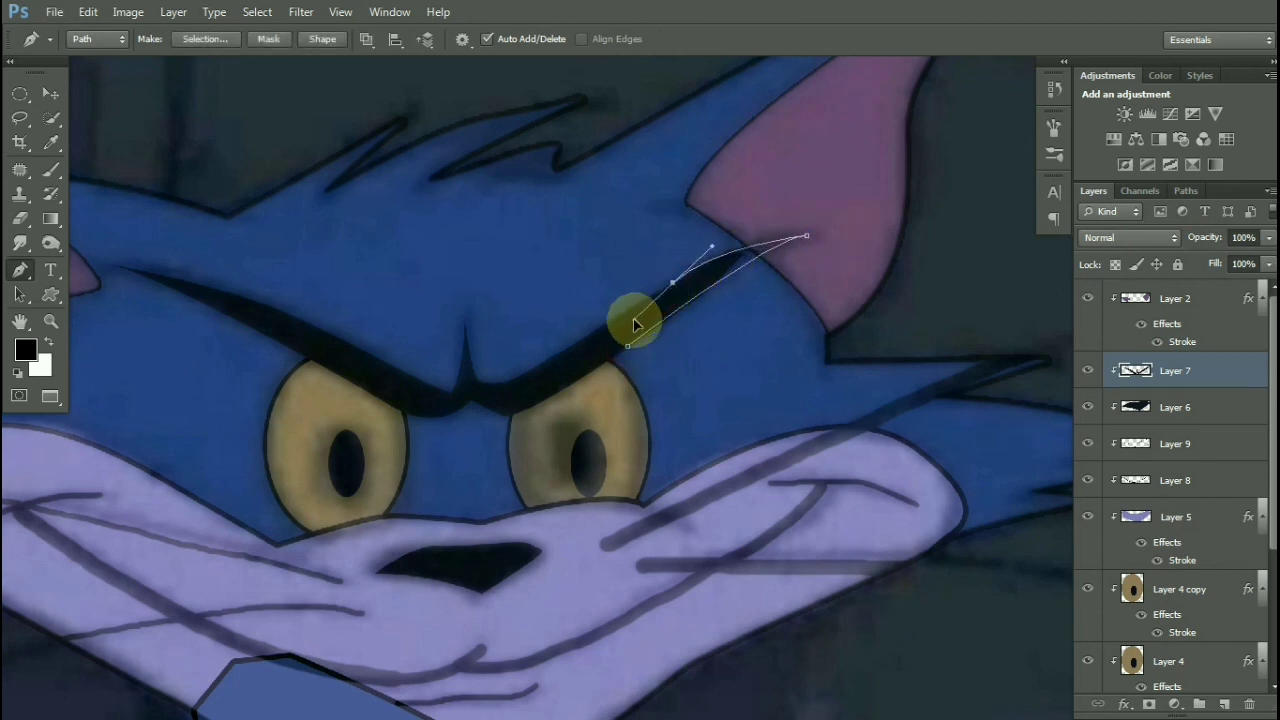
click(604, 350)
key(ctrl+Return)
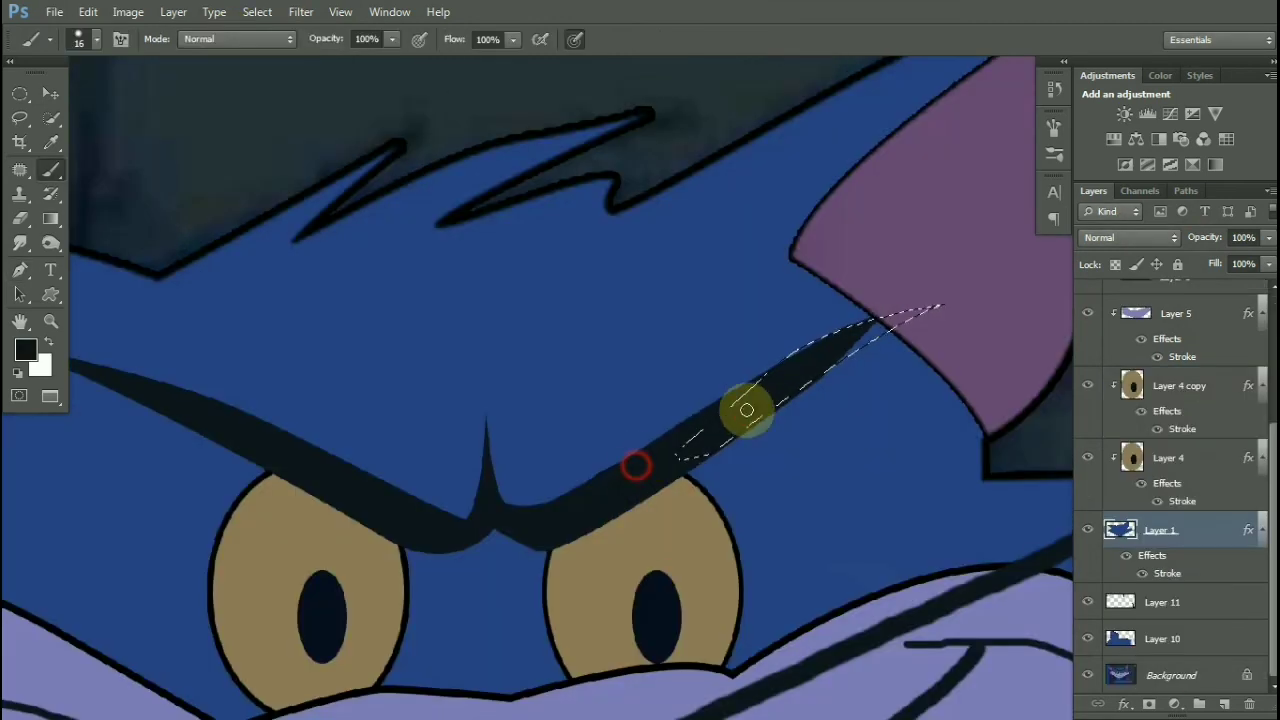
Paint the selected eyebrow tip in the dark brow colour on Layer 7 and move that layer above Layer 2
alt+right_click(891, 314)
mouse_move(763, 399)
mouse_down()
mouse_move(891, 312)
mouse_move(853, 333)
mouse_move(923, 311)
mouse_move(779, 369)
mouse_move(846, 340)
mouse_up()
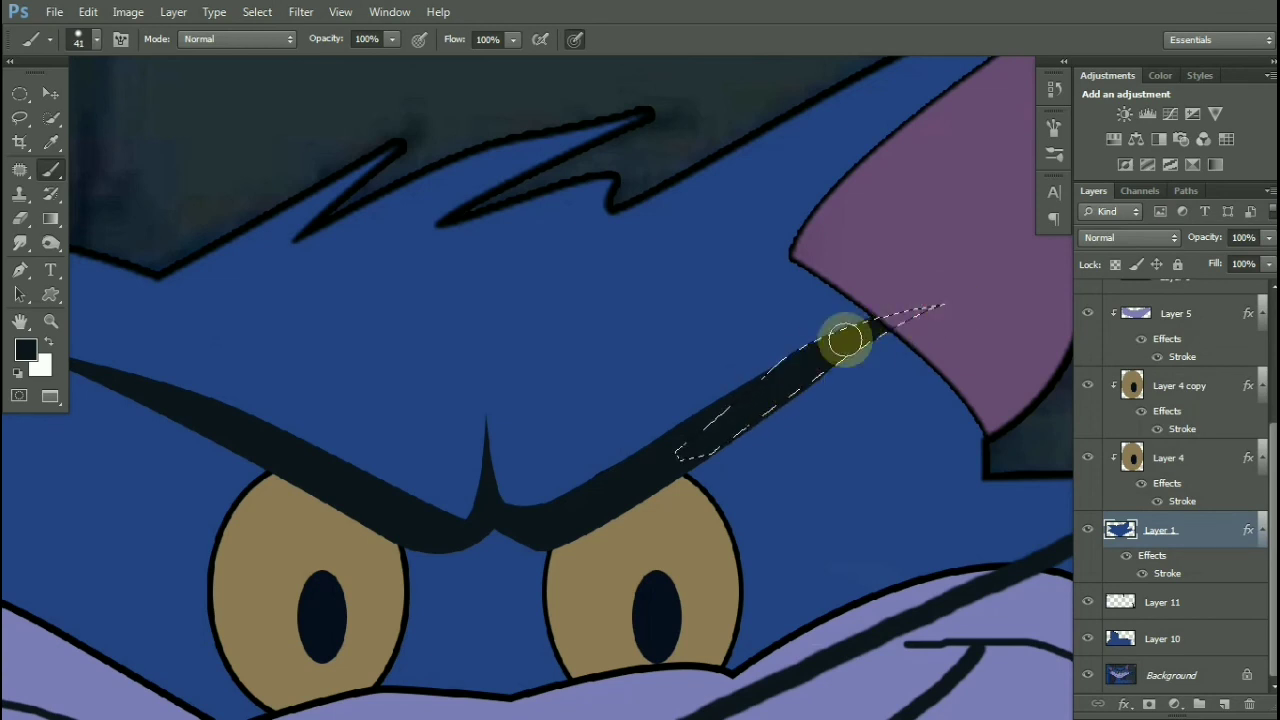
scroll(1195, 440, up, 3)
click(1168, 369)
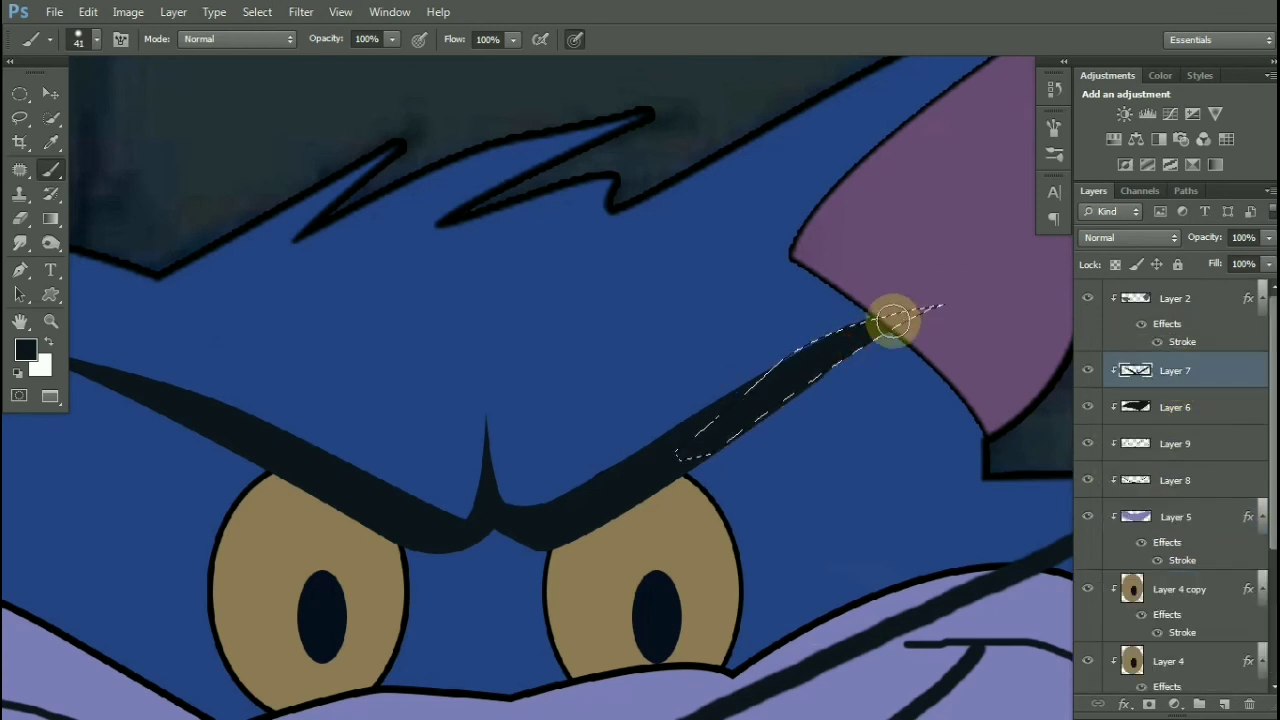
drag(1148, 373, 1145, 296)
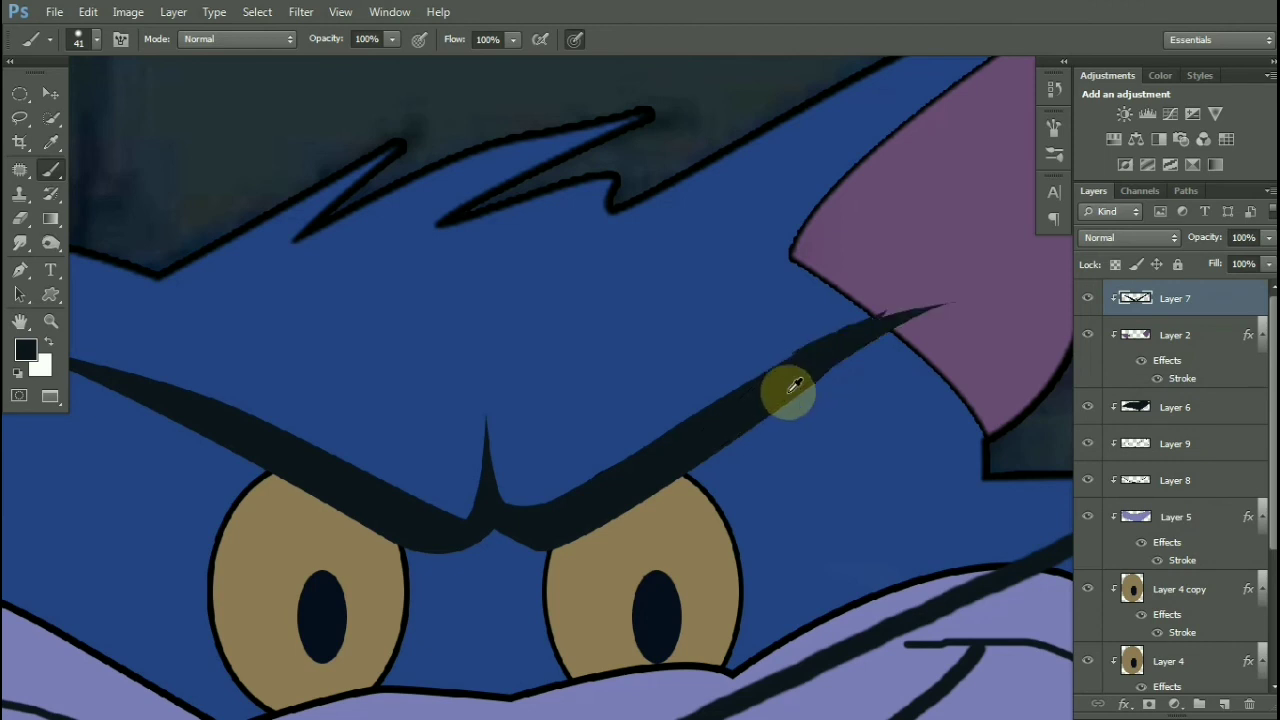
Group all the drawn layers above the Background and name the group Tom HD
scroll(785, 386, down, 5)
click(51, 94)
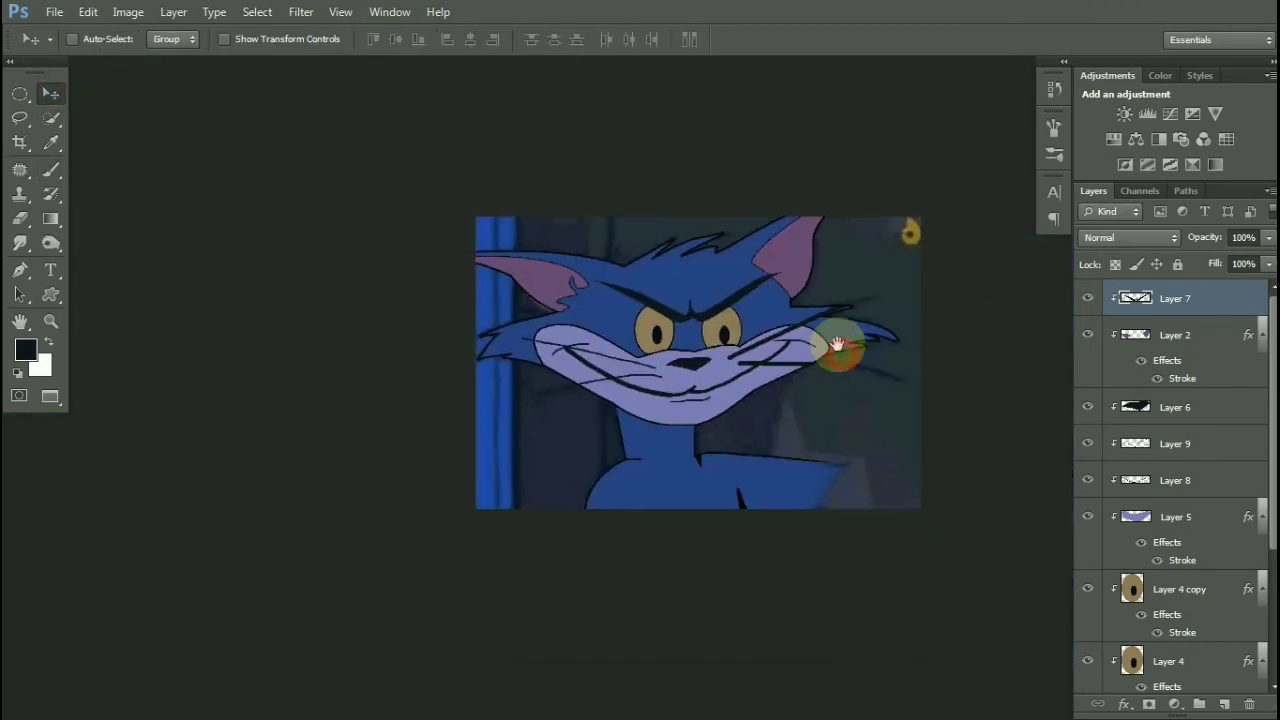
scroll(1166, 349, down, 5)
shift+click(1160, 602)
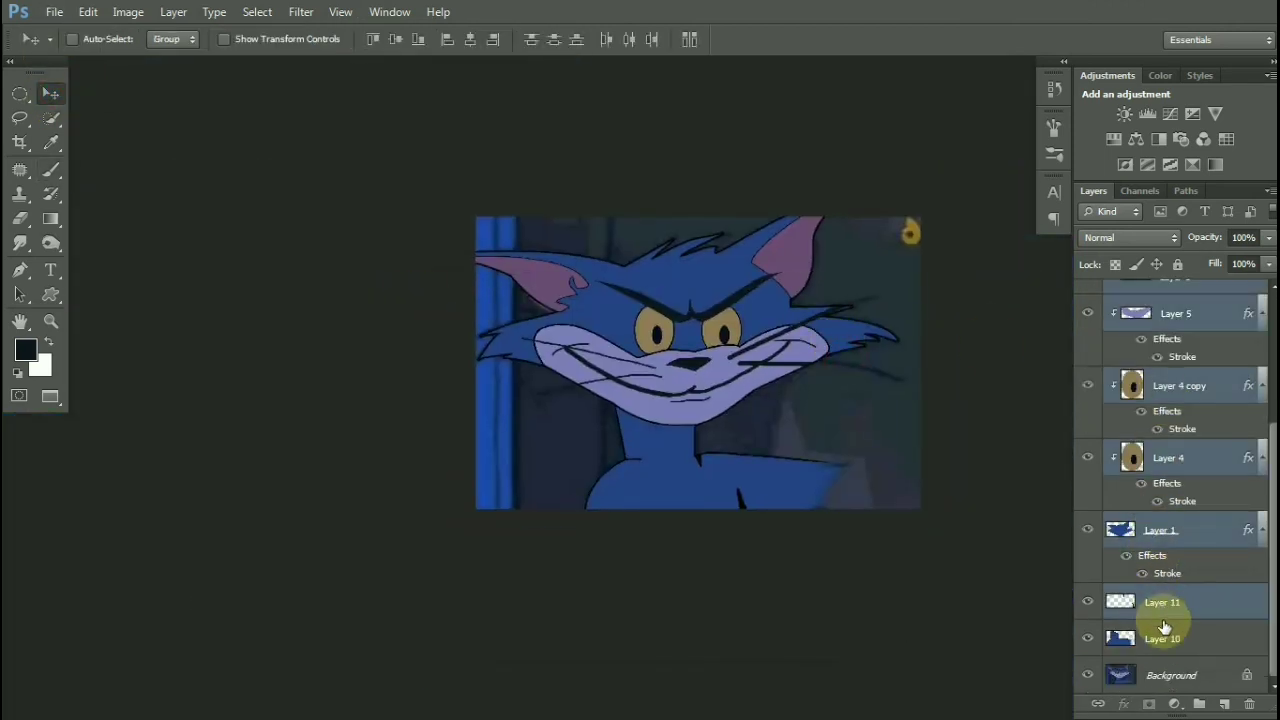
key(ctrl+g)
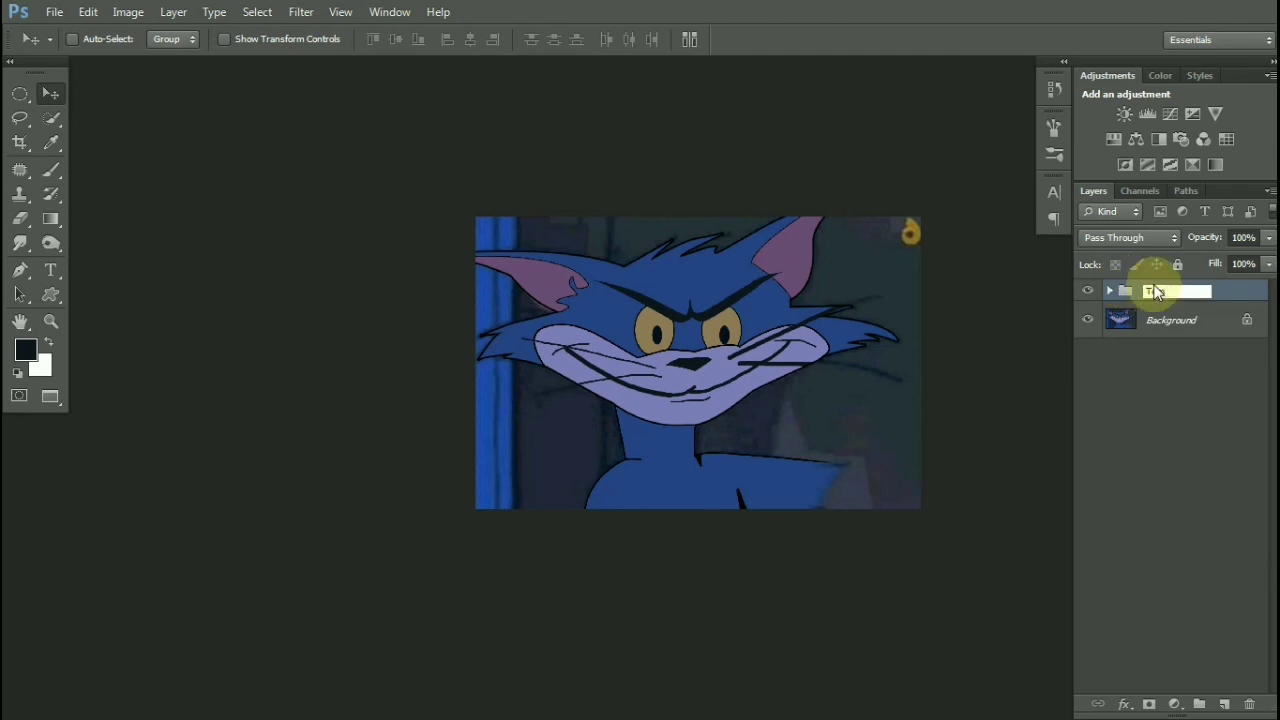
key(Return)
Compare the redrawn cat with the original picture by toggling the visibility of the Background and the Tom HD group
scroll(851, 329, up, 1)
click(1088, 320)
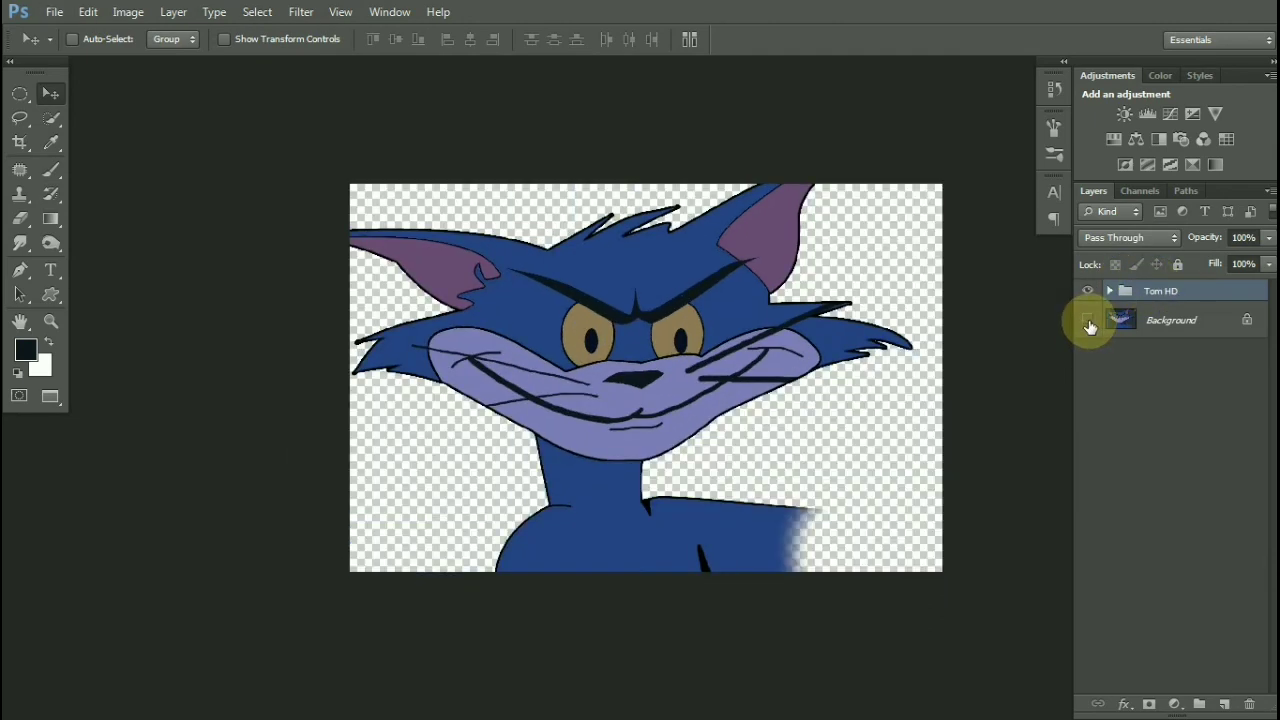
click(1087, 319)
click(1087, 290)
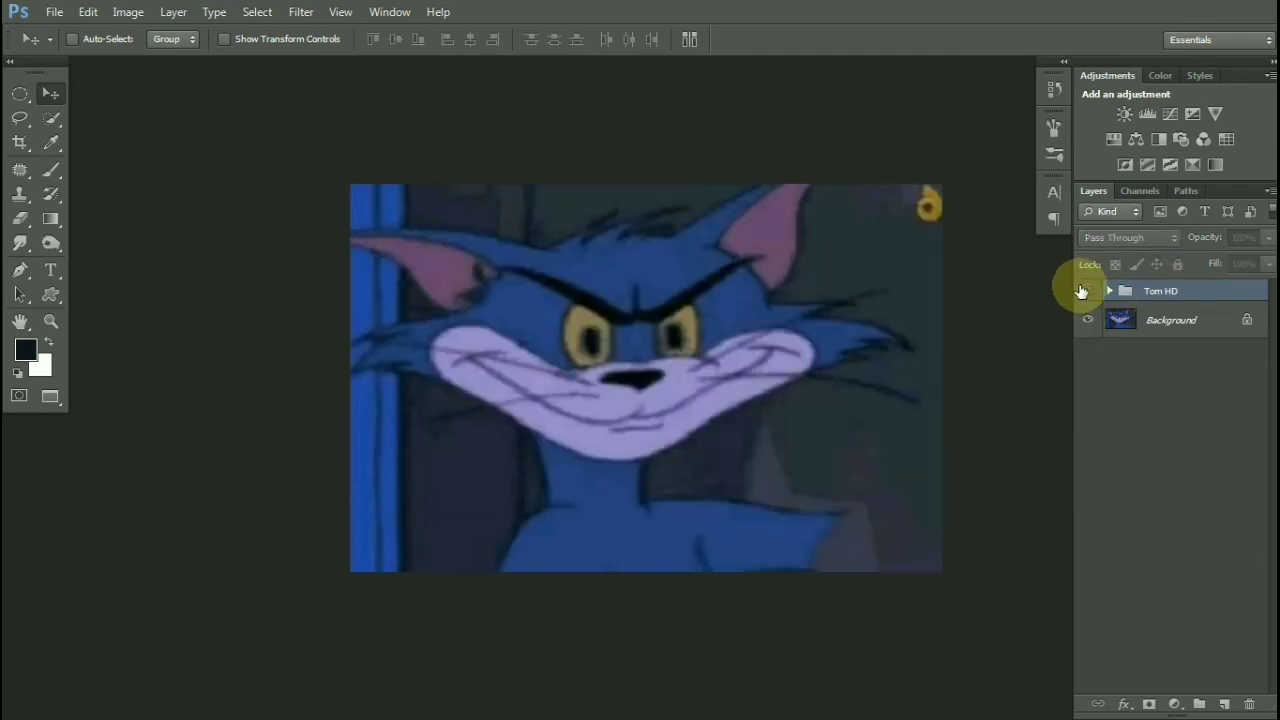